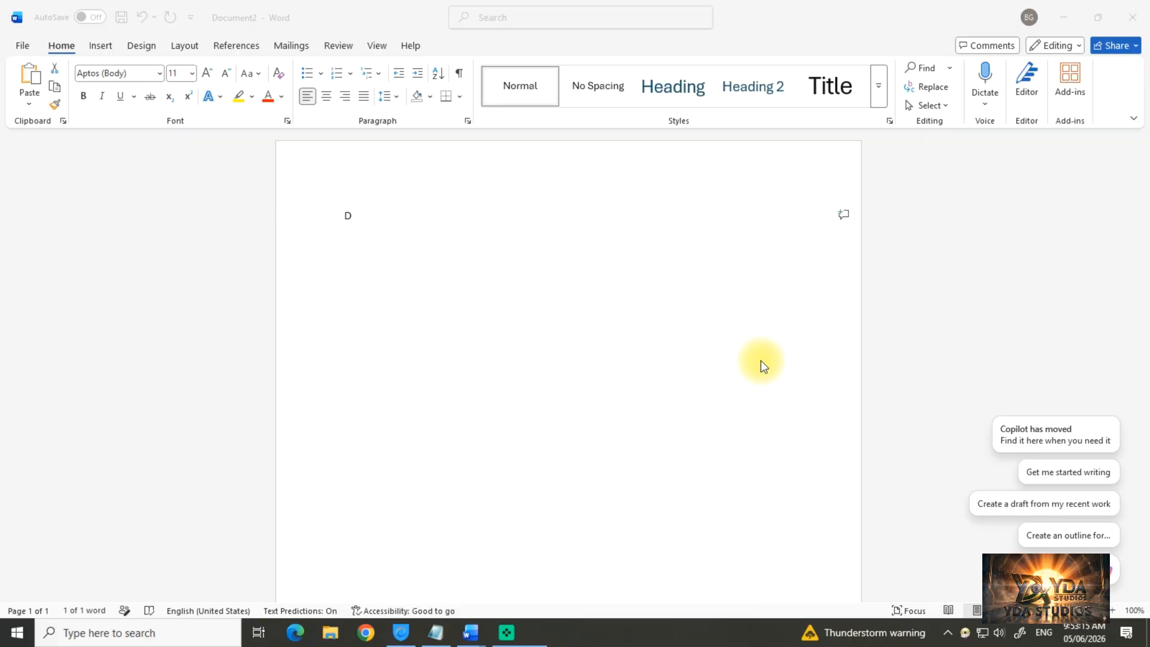
Step: Replace the stray letter "D" in the document with the greeting "Hello india" and start a new line
{"action": "key", "text": "BackSpace"}
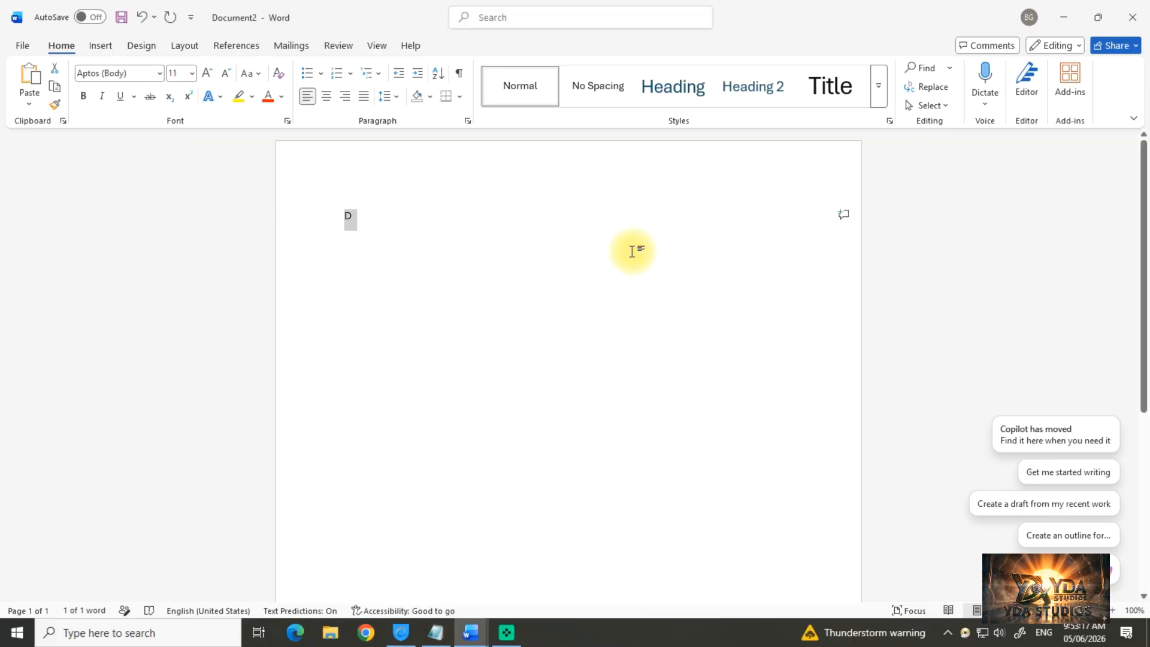
{"action": "type", "text": "Hello india"}
{"action": "key", "text": "Return"}
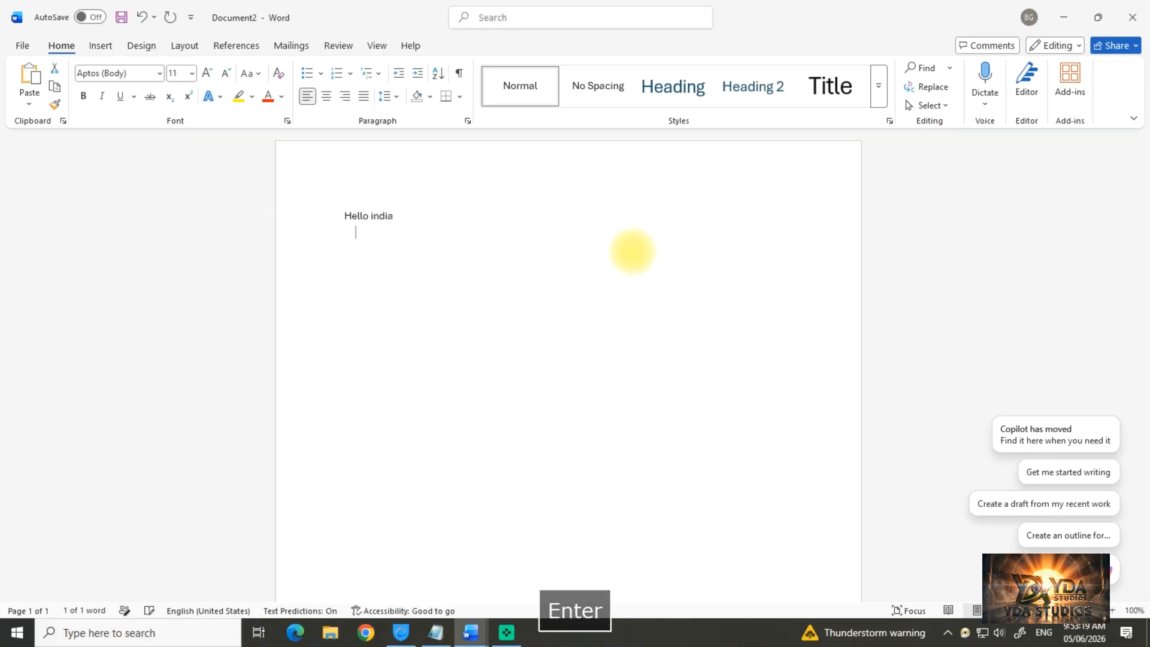
Step: Begin a paragraph one blank line below the greeting with "Here I am going to to show you how to clone your"
{"action": "type", "text": "Here I am go"}
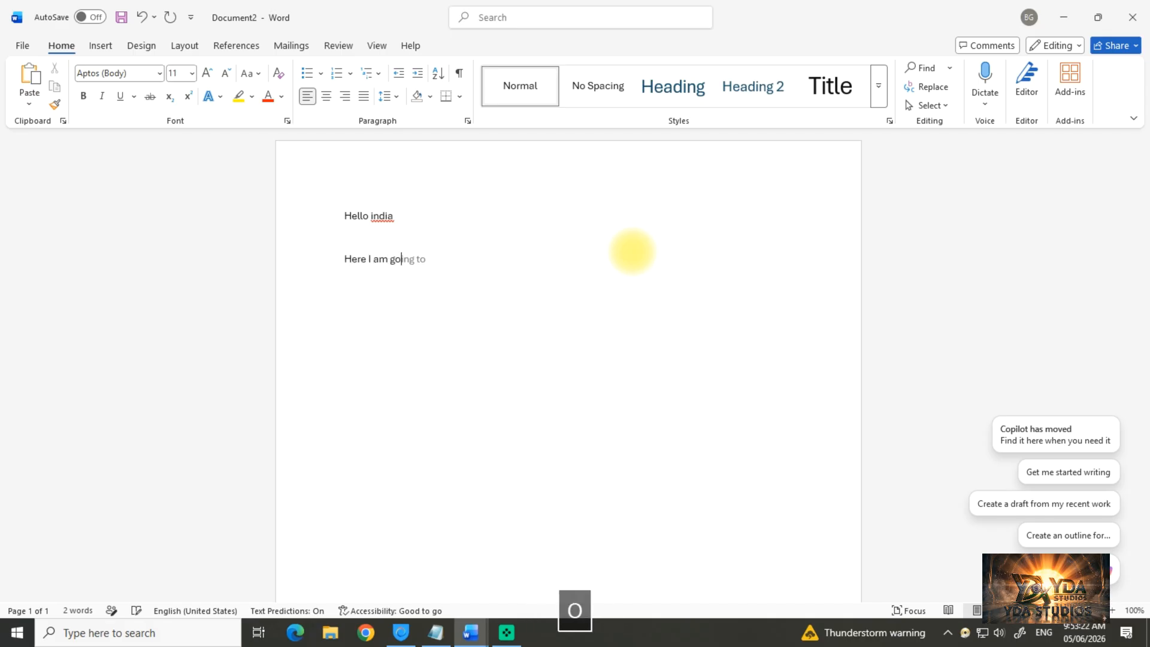
{"action": "key", "text": "Tab"}
{"action": "type", "text": "to sh"}
{"action": "type", "text": "ow you how t"}
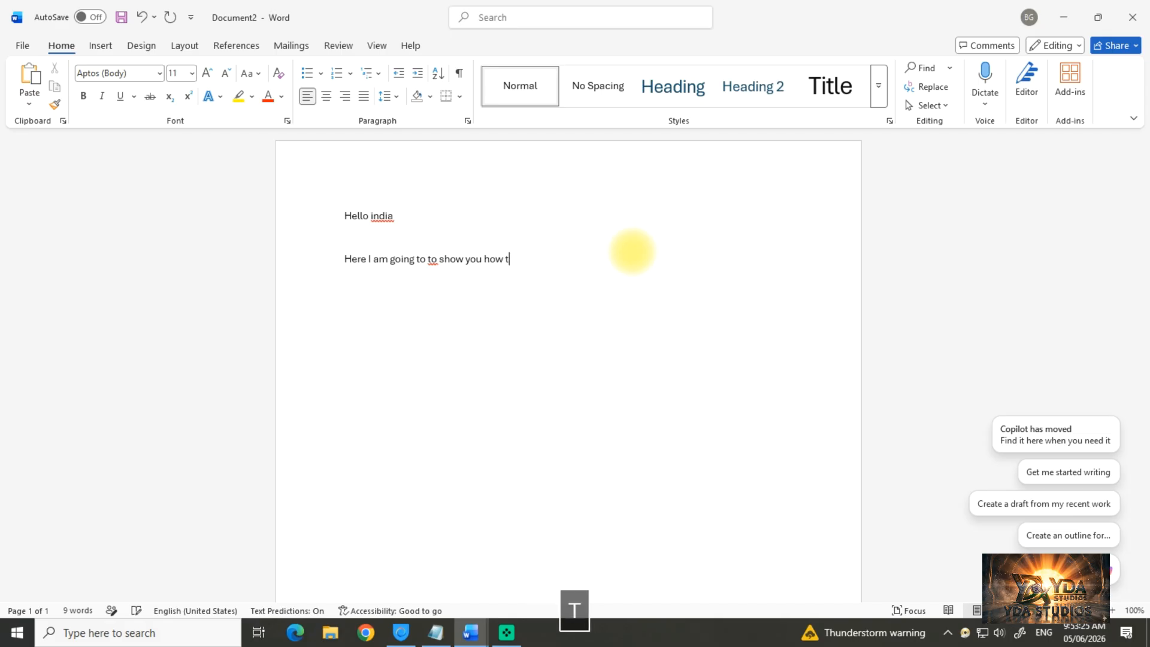
{"action": "type", "text": "o clone your"}
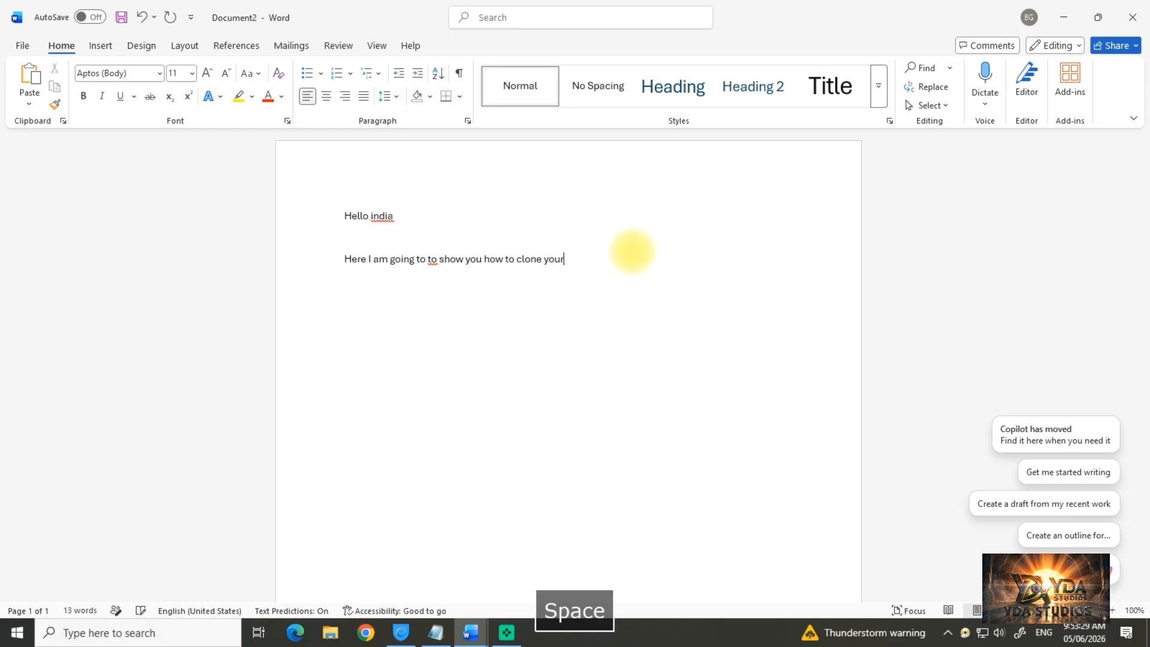
Step: Continue the sentence with "particular drive whatever its c,d,e, or eny" and end the paragraph
{"action": "type", "text": " p"}
{"action": "type", "text": "aert"}
{"action": "key", "text": "BackSpace"}
{"action": "key", "text": "BackSpace"}
{"action": "key", "text": "BackSpace"}
{"action": "type", "text": "rticuler drive "}
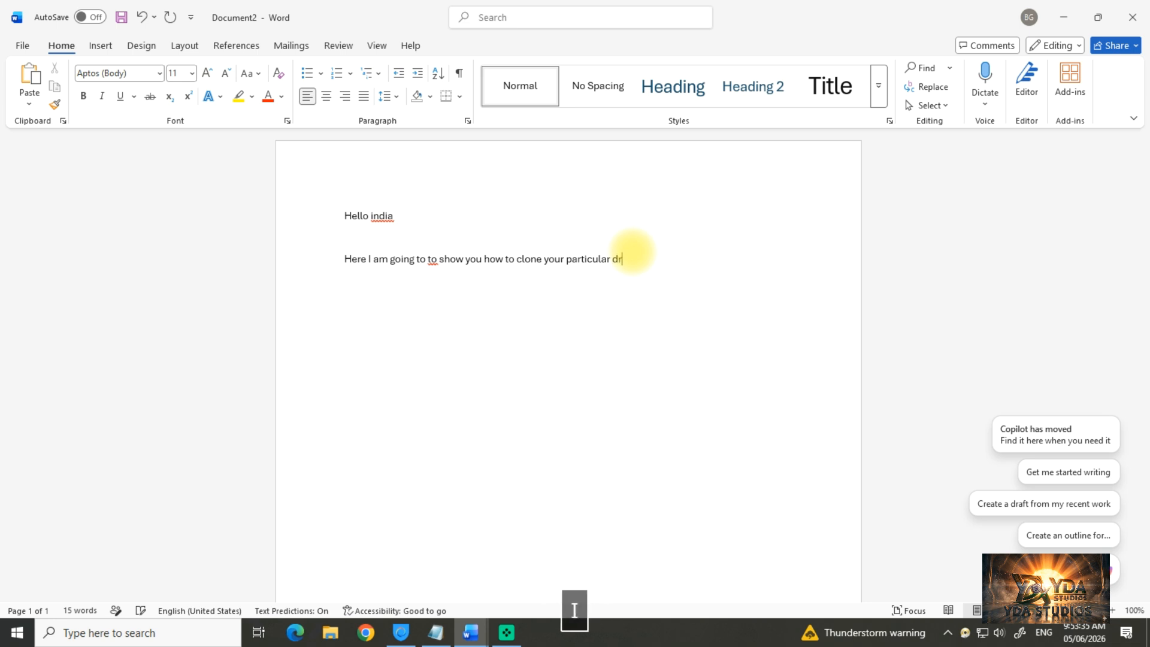
{"action": "type", "text": "whatever its"}
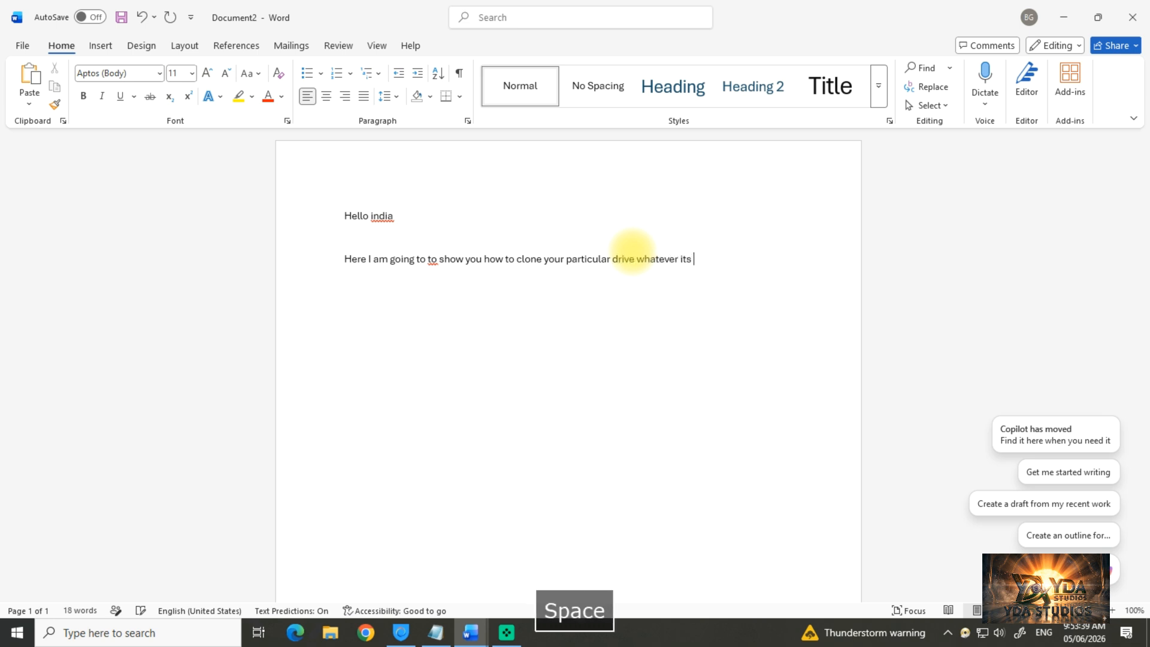
{"action": "type", "text": "c,d,e, "}
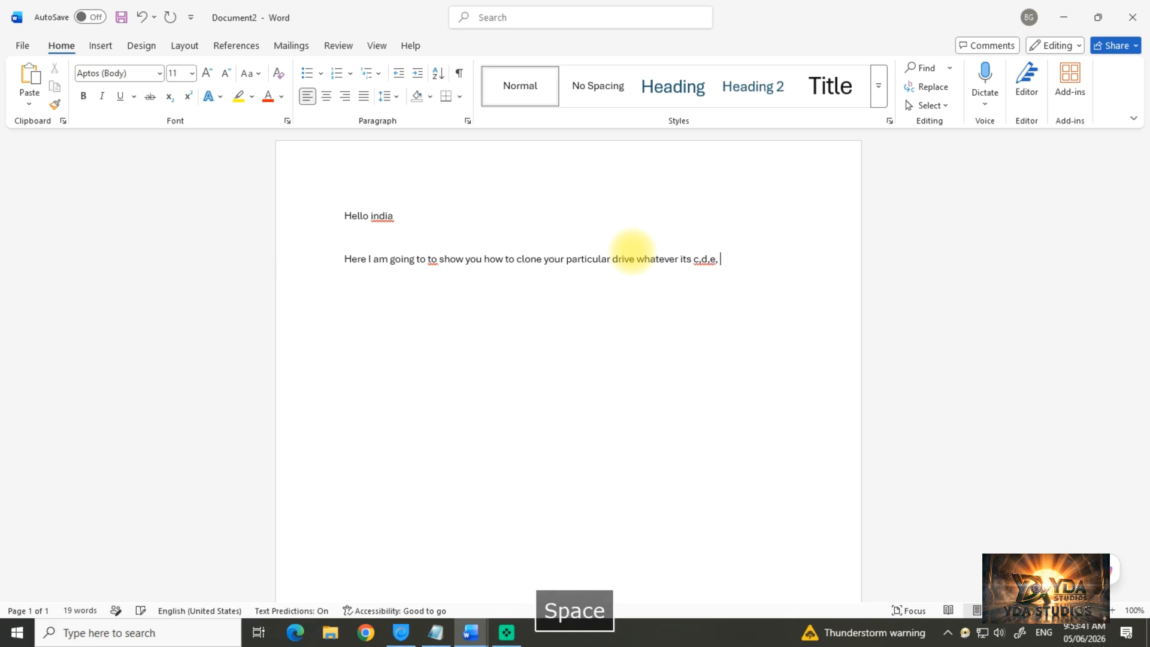
{"action": "type", "text": "or eny"}
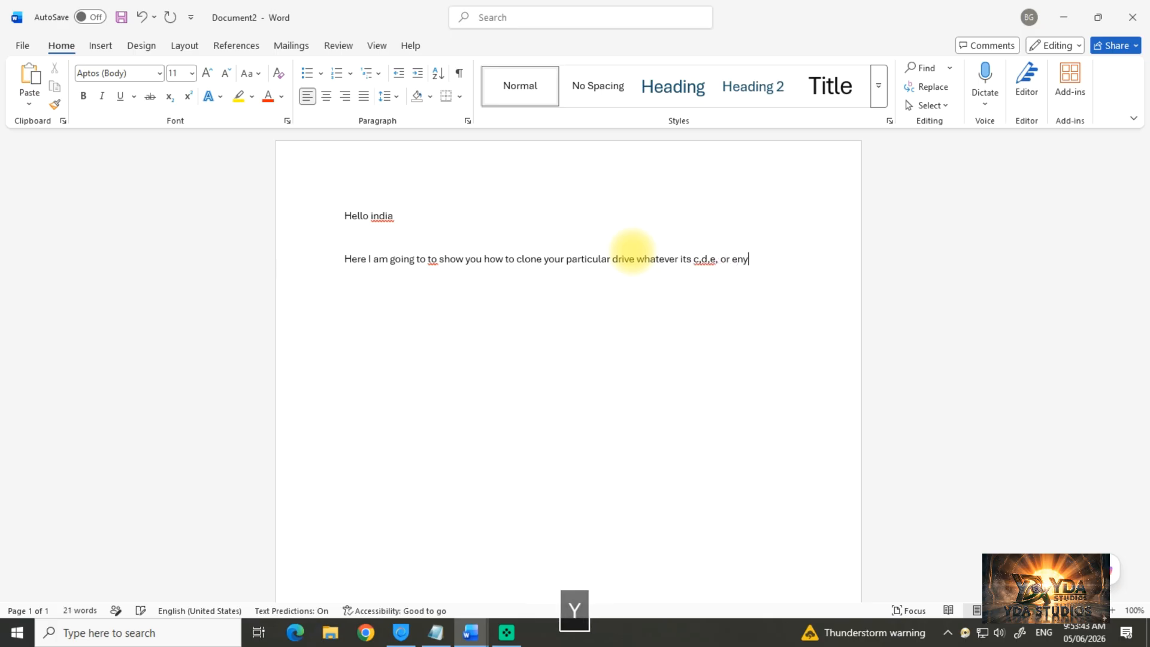
{"action": "key", "text": "Return"}
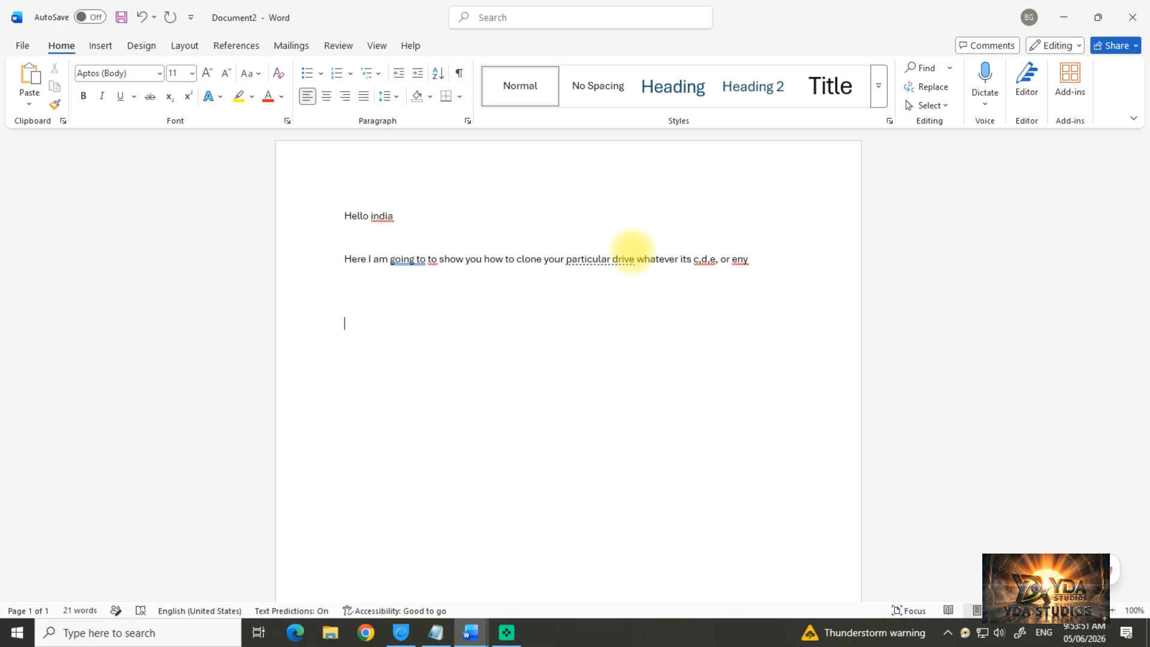
Step: Add the line "If you want to get whole your drive backup , you have to use restore point ..." directly below
{"action": "key", "text": "BackSpace"}
{"action": "type", "text": "If you "}
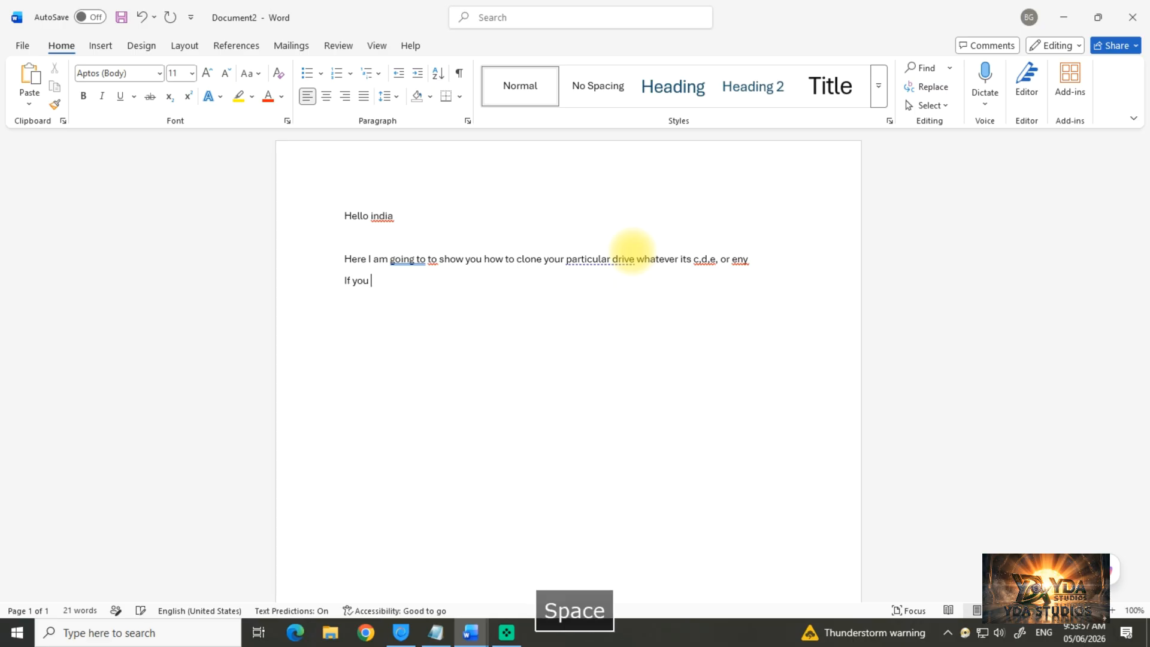
{"action": "type", "text": "want to get w"}
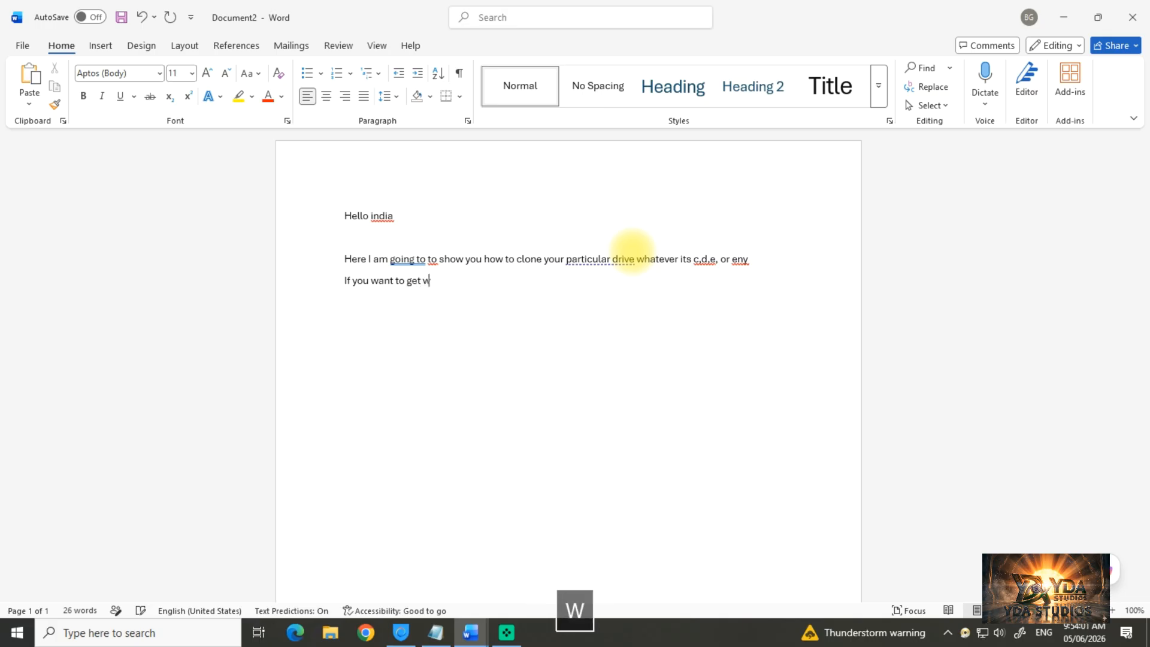
{"action": "type", "text": "hole yo"}
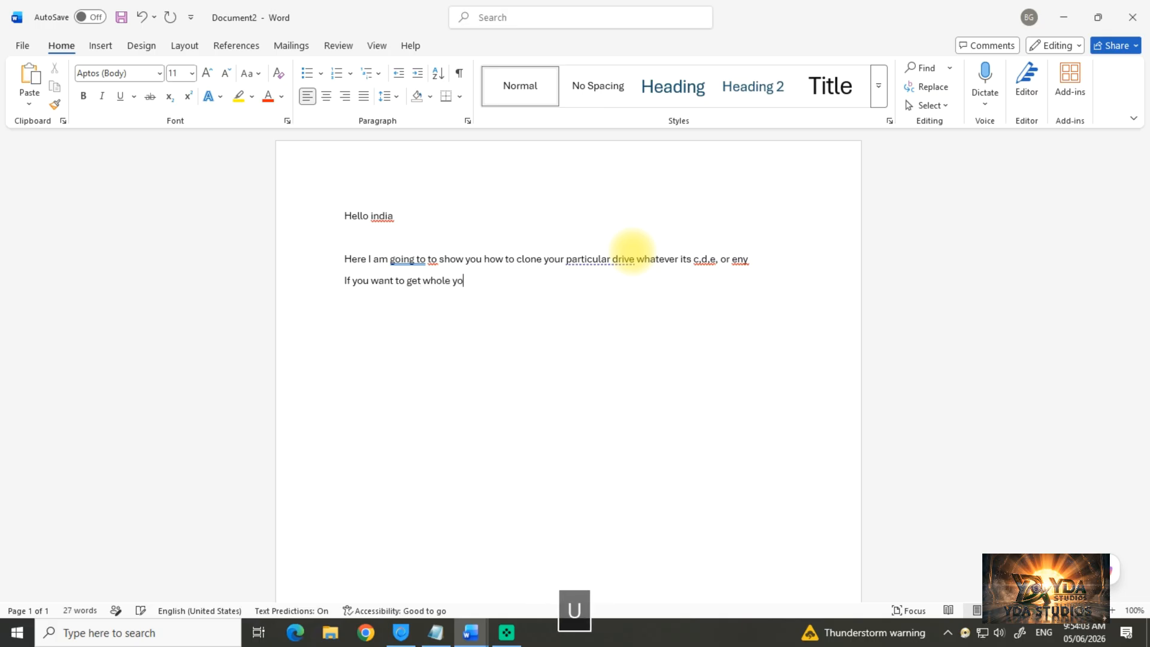
{"action": "type", "text": "ur drive backup "}
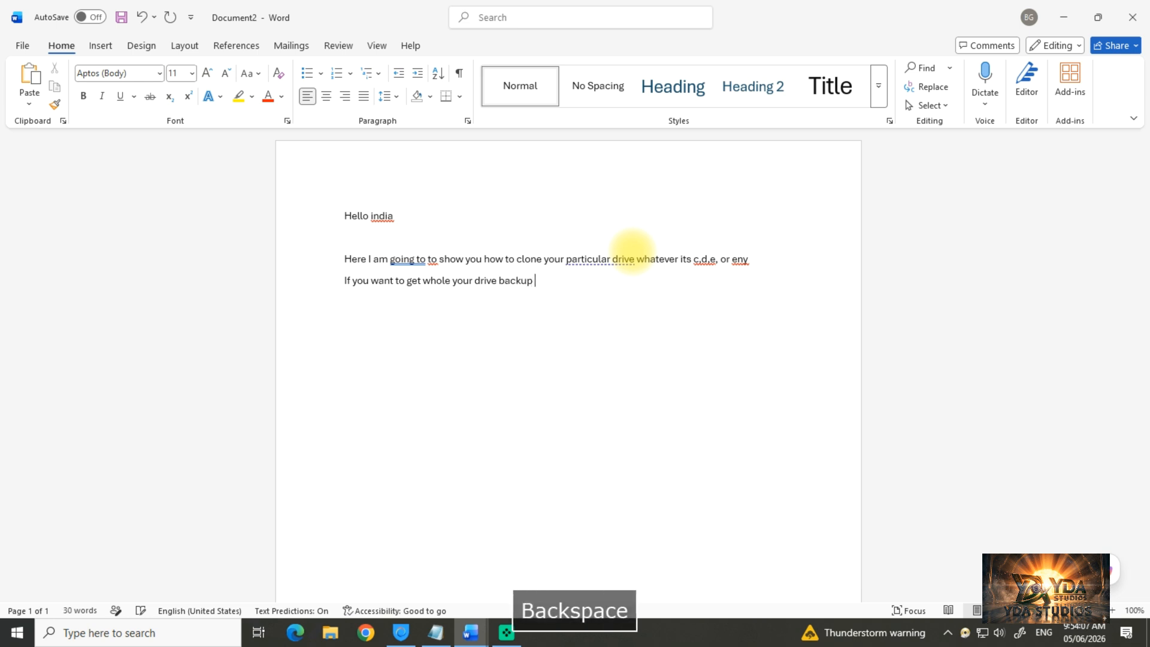
{"action": "type", "text": "t, you have to u"}
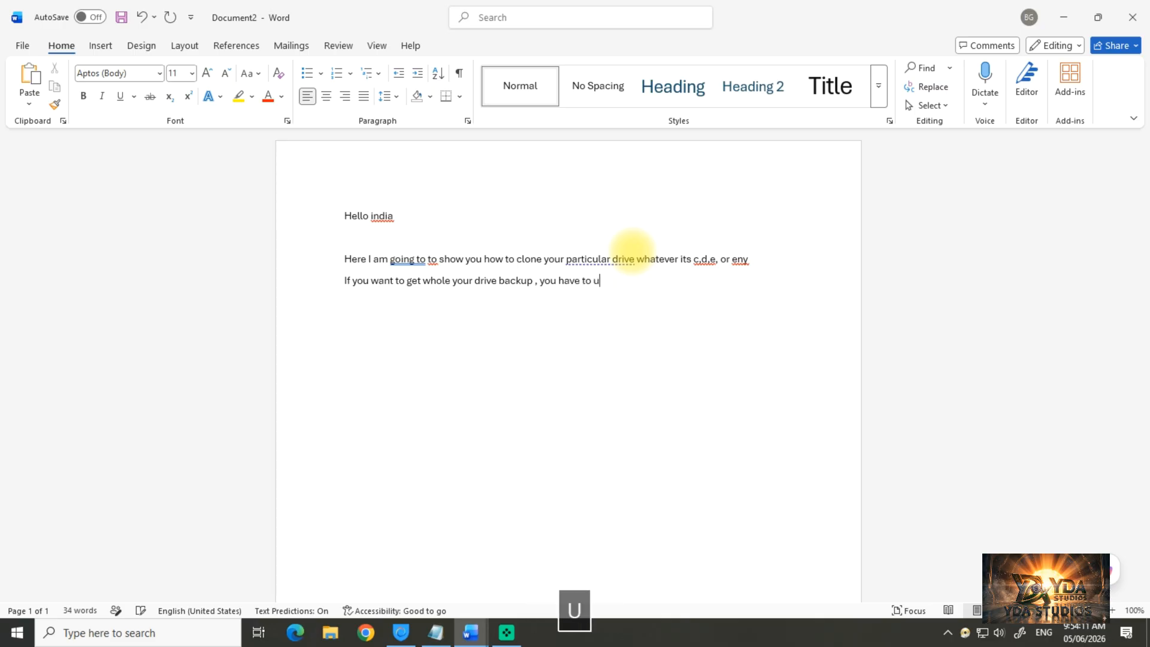
{"action": "type", "text": "se restorep"}
{"action": "key", "text": "BackSpace"}
{"action": "type", "text": "point "}
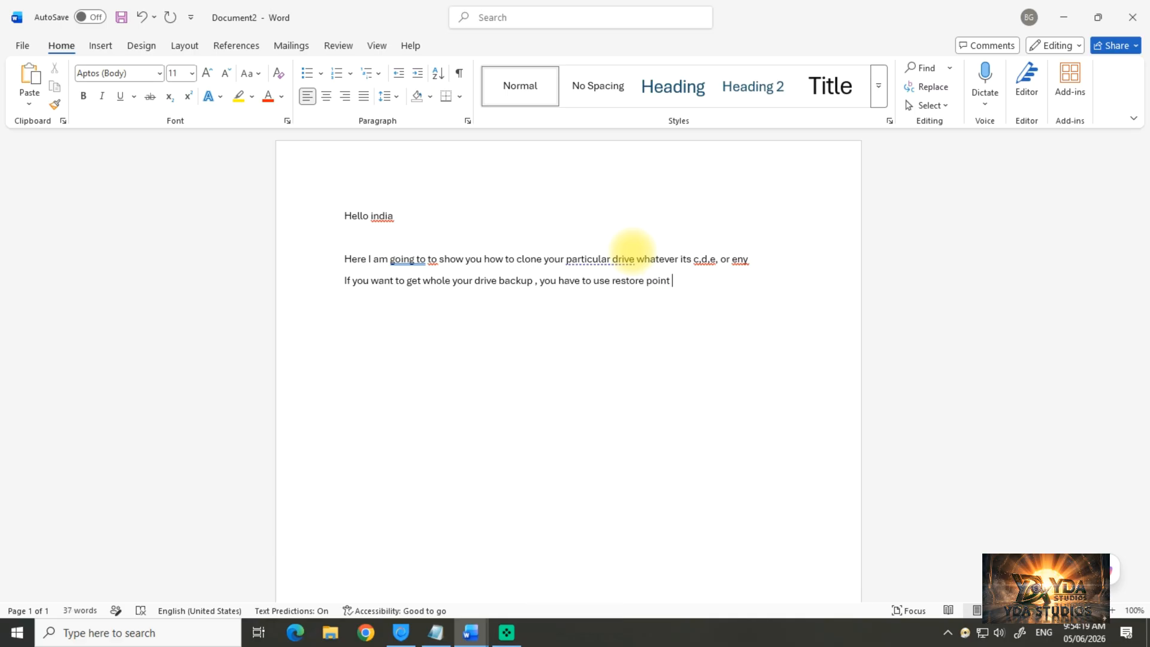
{"action": "type", "text": "..."}
{"action": "key", "text": "Return"}
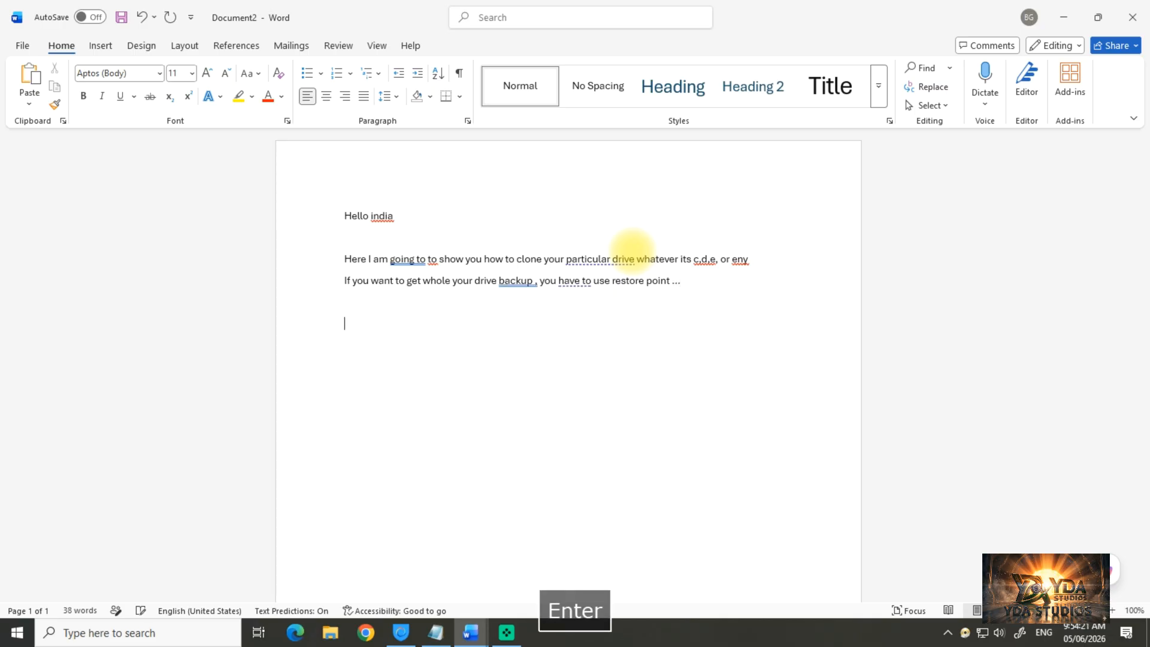
Step: After a blank line, write "Here I want to show you how to automatically schedule the restore point"
{"action": "key", "text": "Return"}
{"action": "type", "text": "Here "}
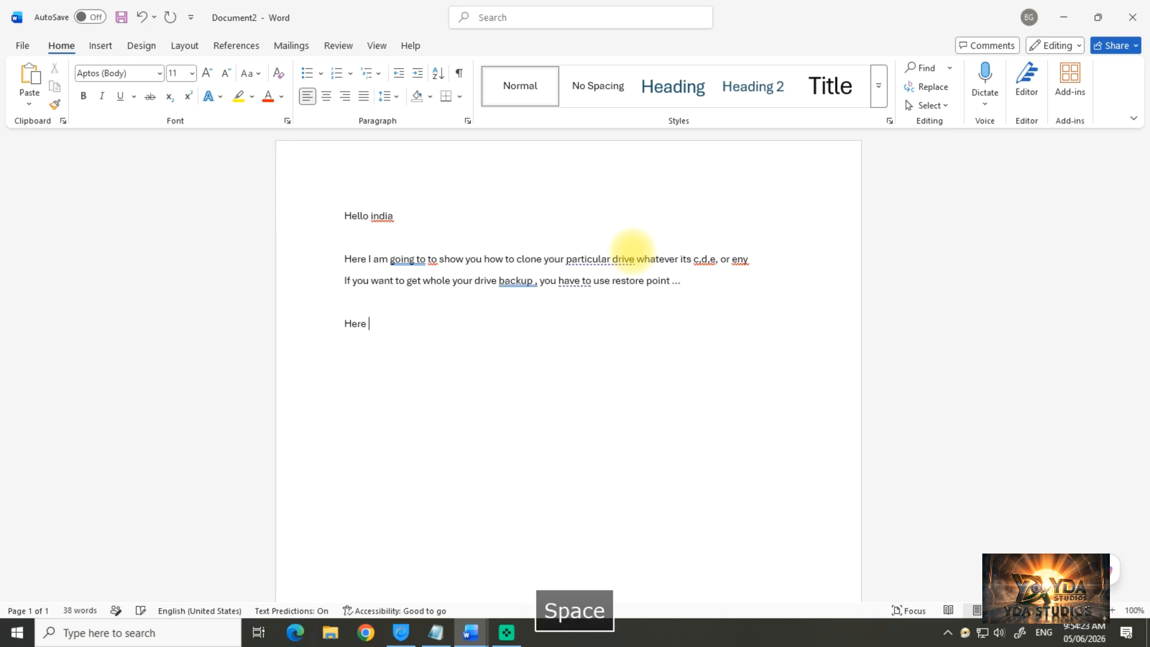
{"action": "type", "text": "I want to show you how to au"}
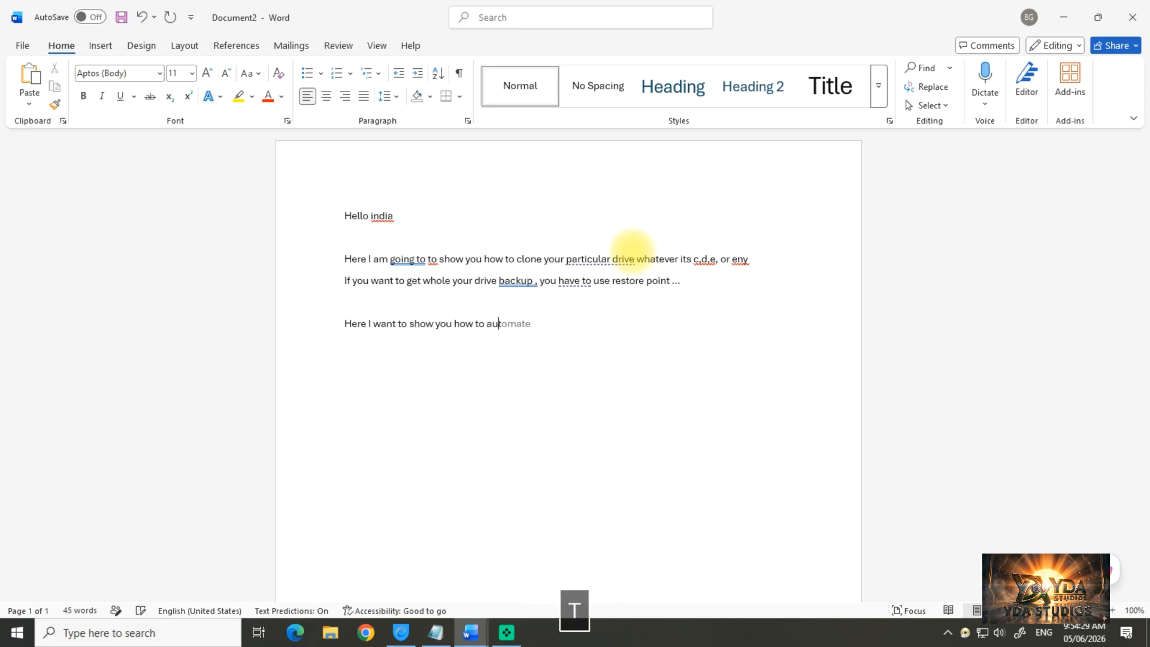
{"action": "type", "text": "tomatically "}
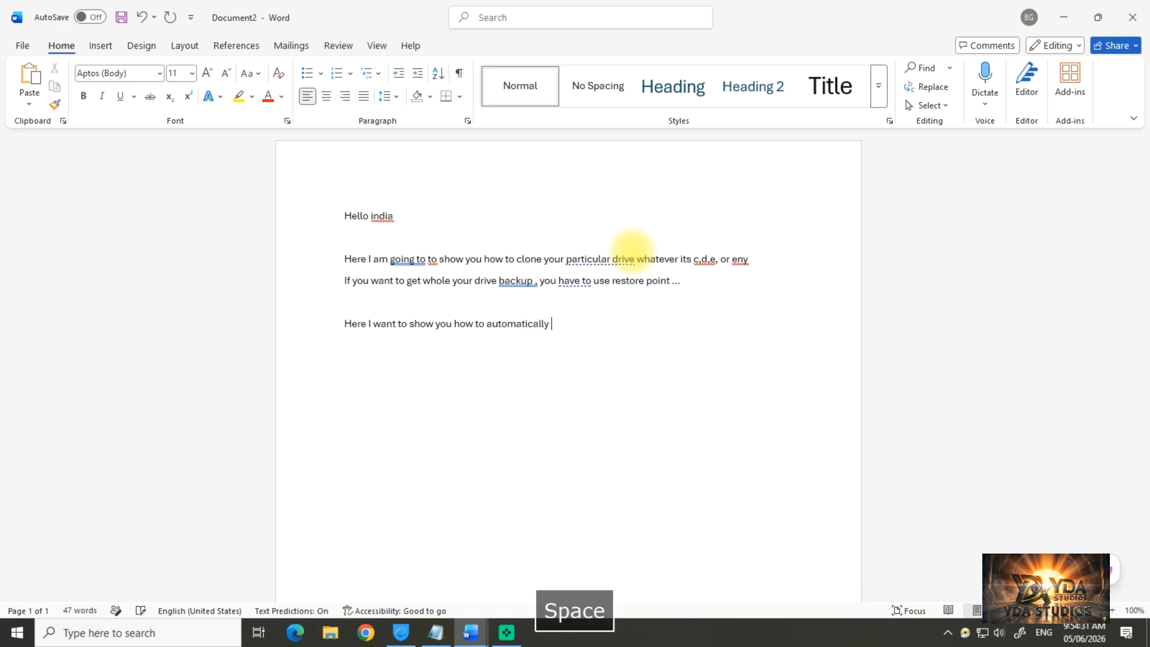
{"action": "type", "text": "schedule the rea"}
{"action": "key", "text": "BackSpace"}
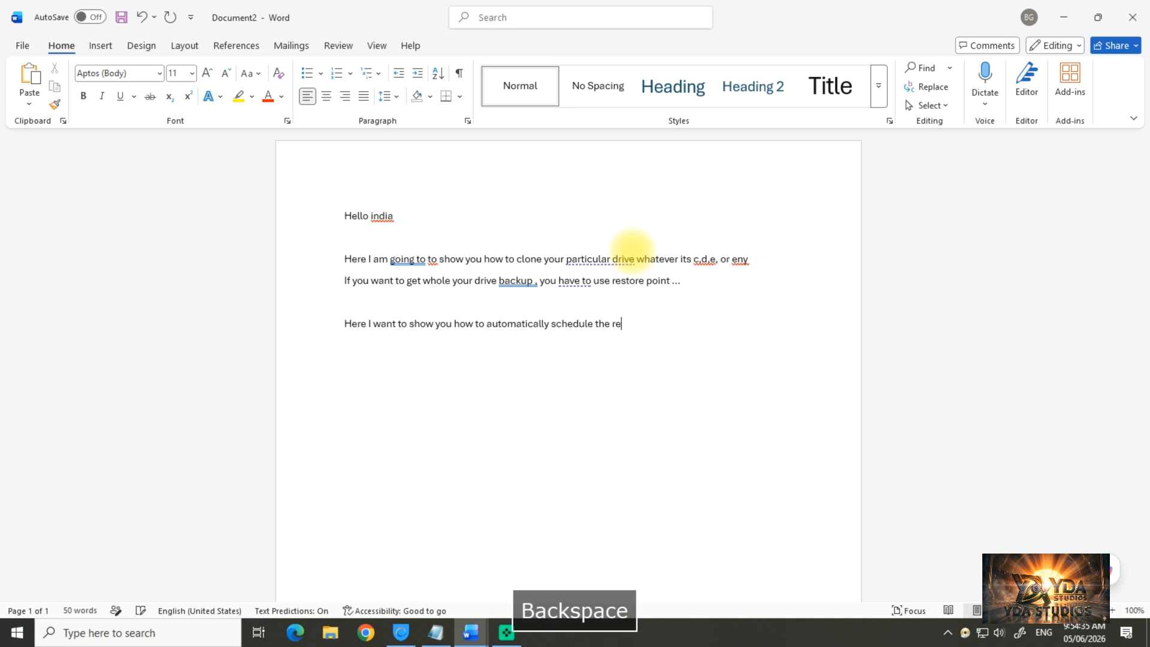
{"action": "type", "text": "s"}
{"action": "key", "text": "Tab"}
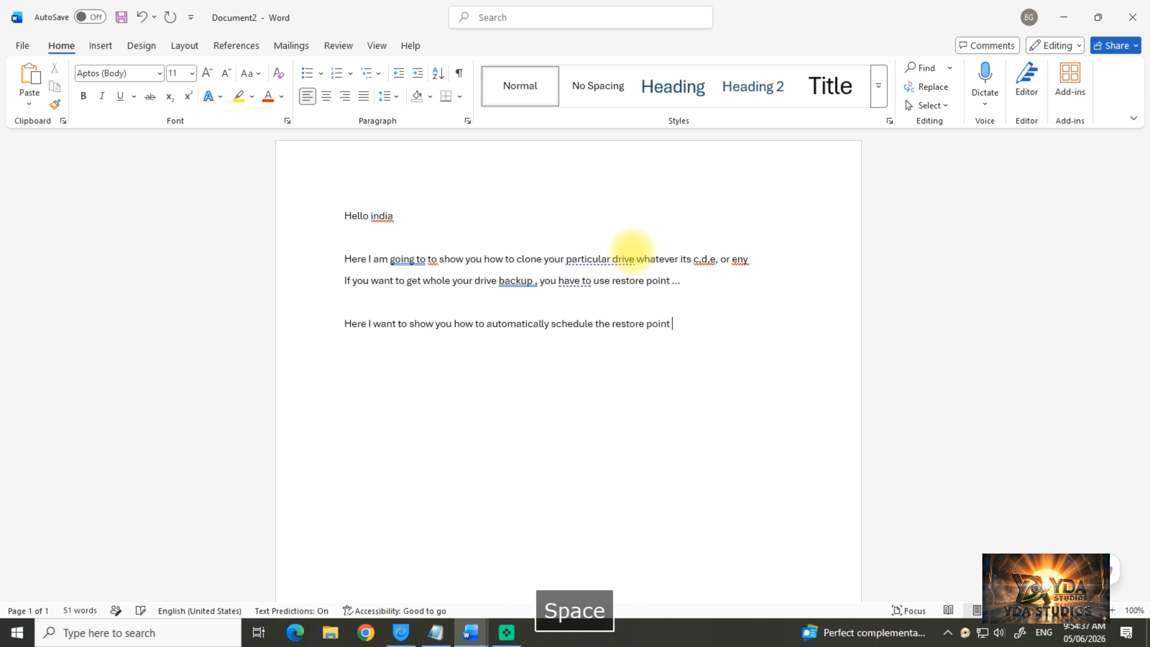
{"action": "type", "text": "t"}
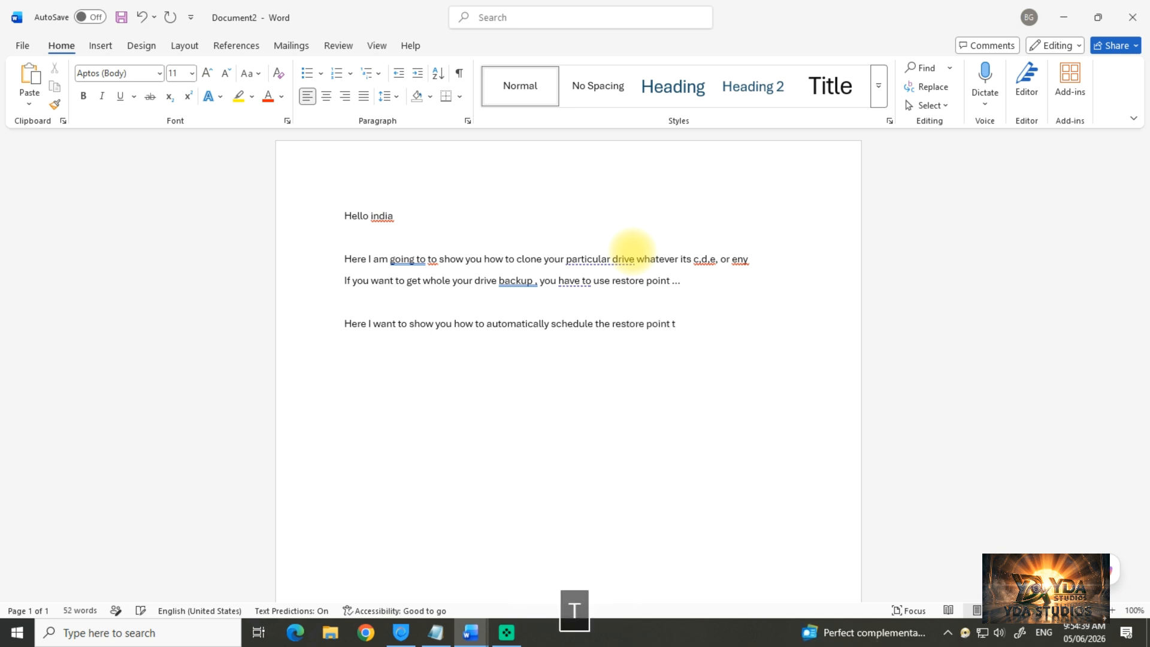
{"action": "key", "text": "BackSpace"}
Step: Add the line "If you have upto 5 pc , you can use this trick to backup the data", followed by a blank line
{"action": "type", "text": "If you have "}
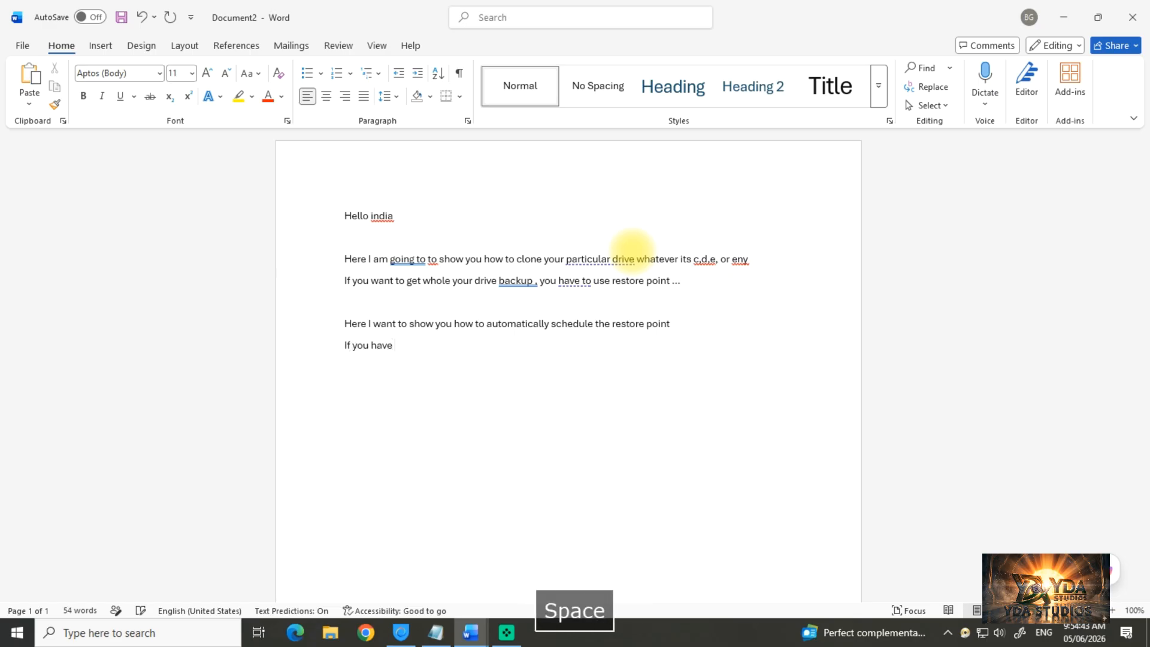
{"action": "type", "text": "u"}
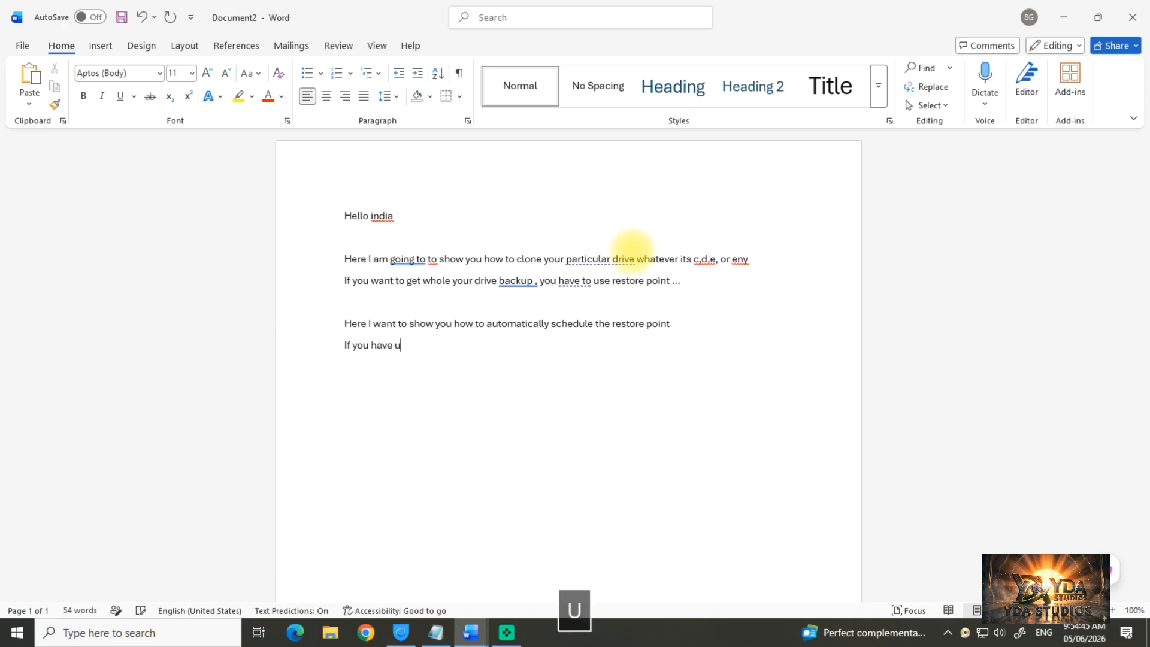
{"action": "type", "text": "pto 5 p"}
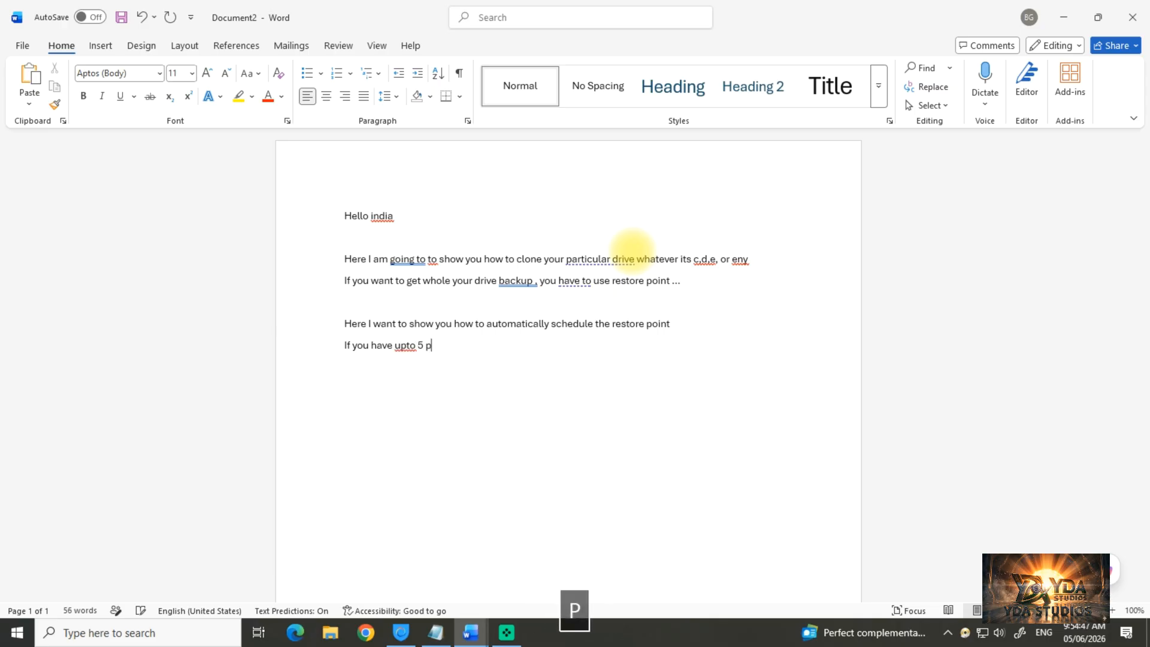
{"action": "type", "text": "c , "}
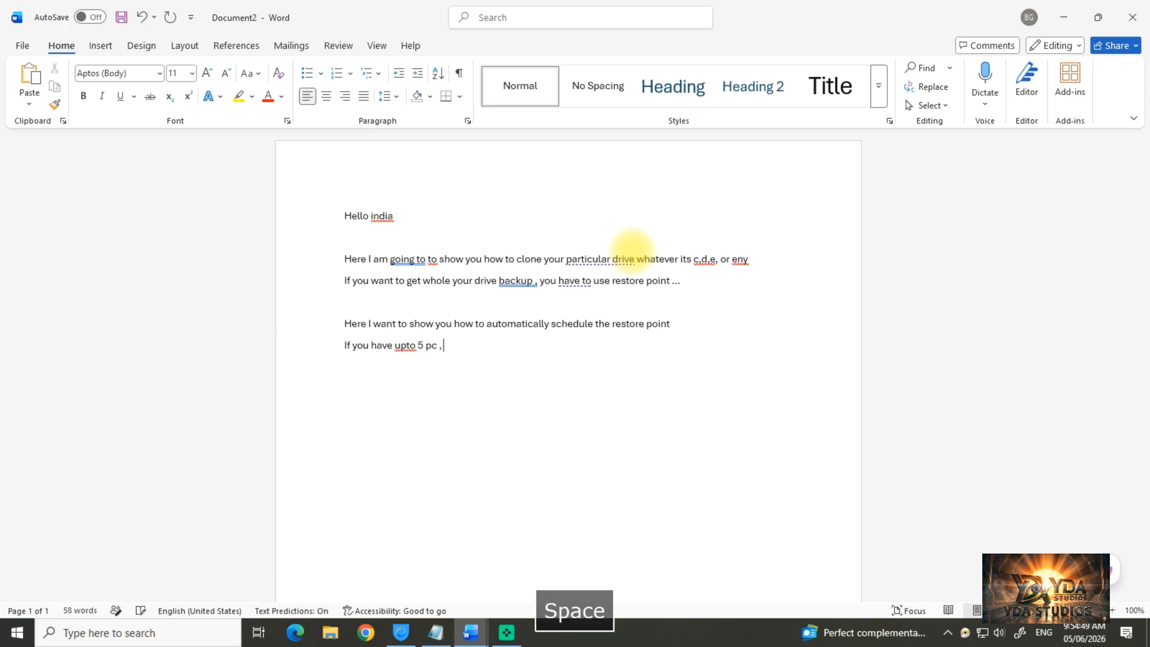
{"action": "type", "text": "you can use this"}
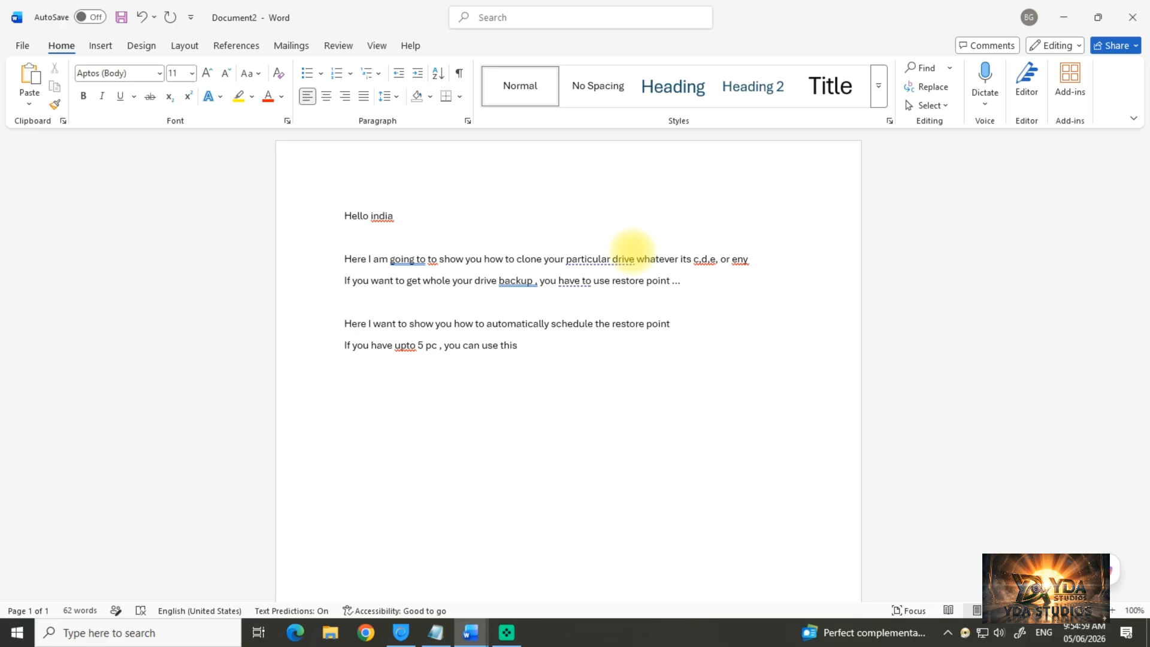
{"action": "type", "text": "trick "}
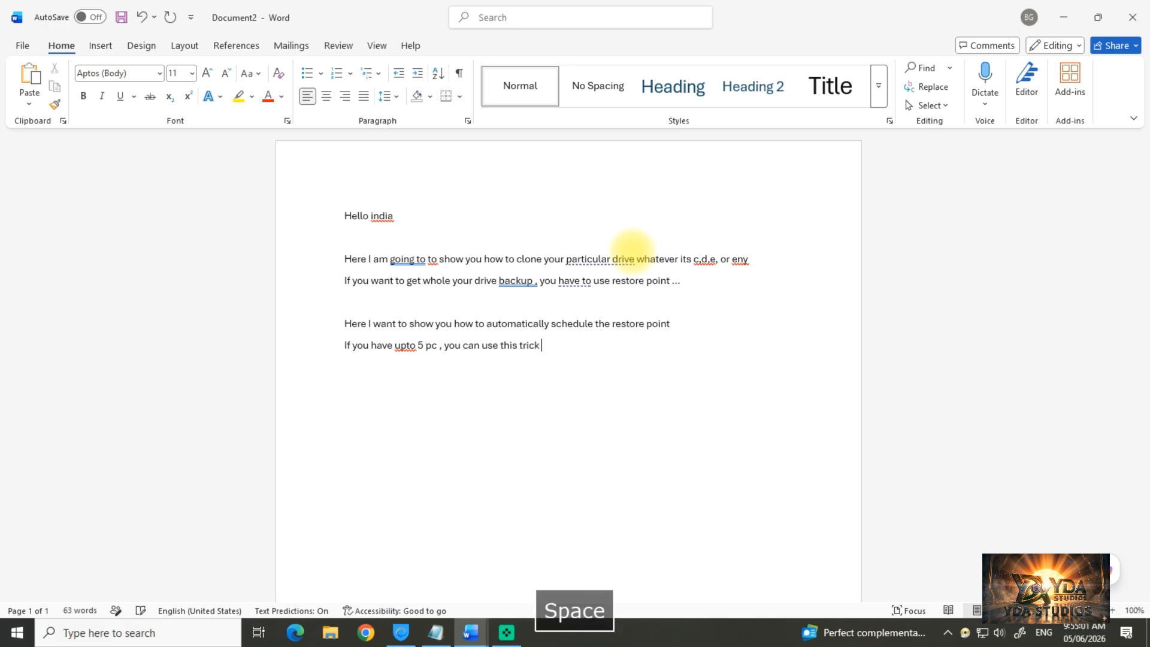
{"action": "type", "text": "to backup the data"}
{"action": "key", "text": "Return"}
{"action": "key", "text": "Return"}
{"action": "key", "text": "BackSpace"}
Step: Add the line "But if you have morethan 5 pc please go with any chargeable backup utility to save your organization's data..", followed by a blank line
{"action": "type", "text": "But "}
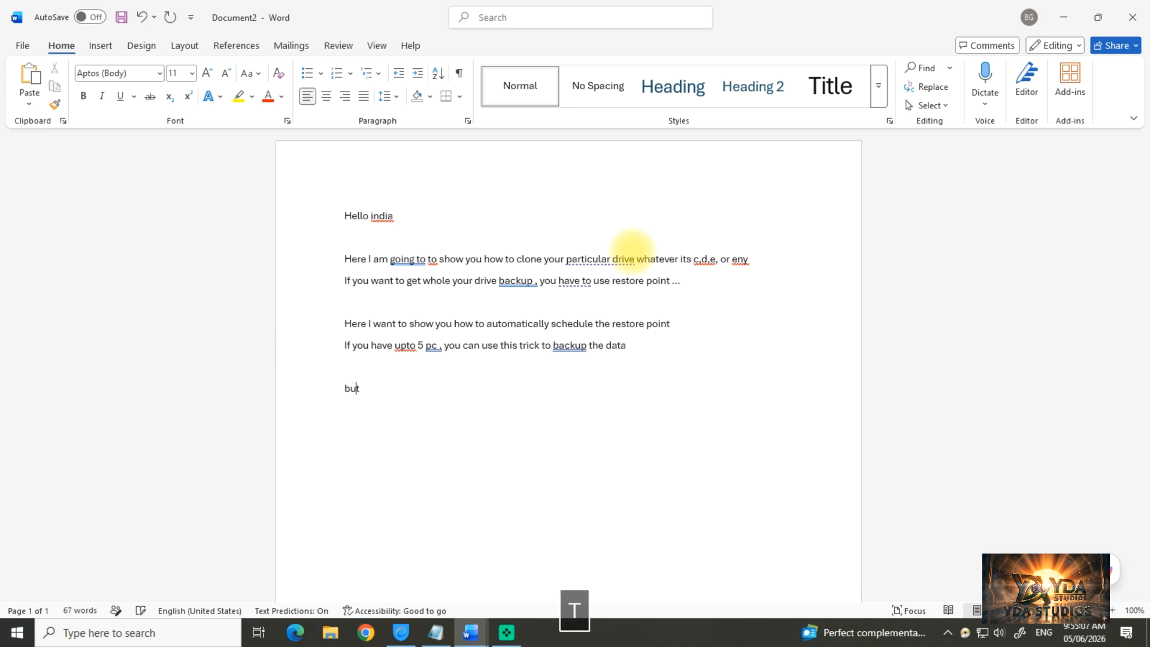
{"action": "type", "text": "if you have morethan 5 pc please go with any"}
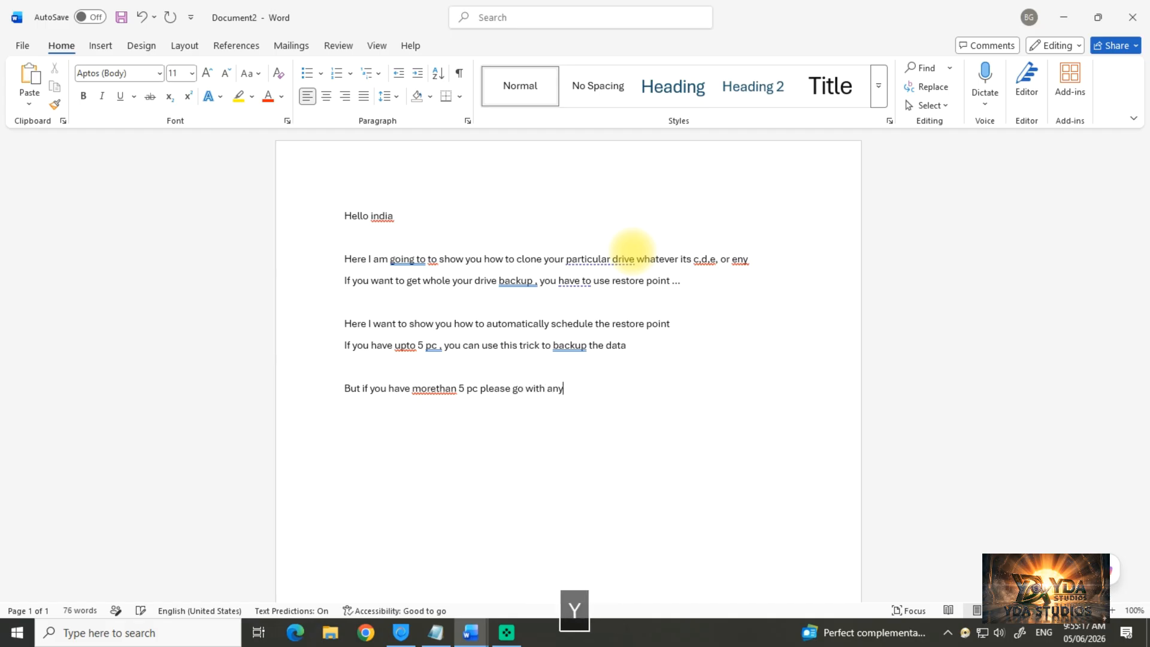
{"action": "type", "text": " chargeable backup"}
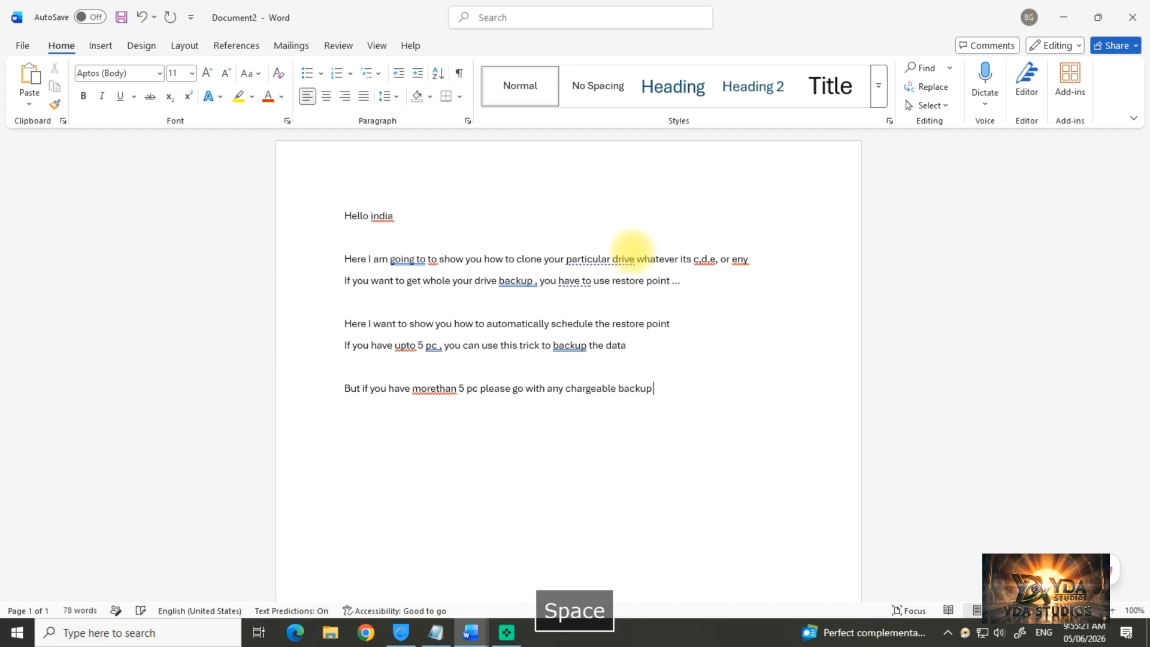
{"action": "type", "text": " utility to save your organi"}
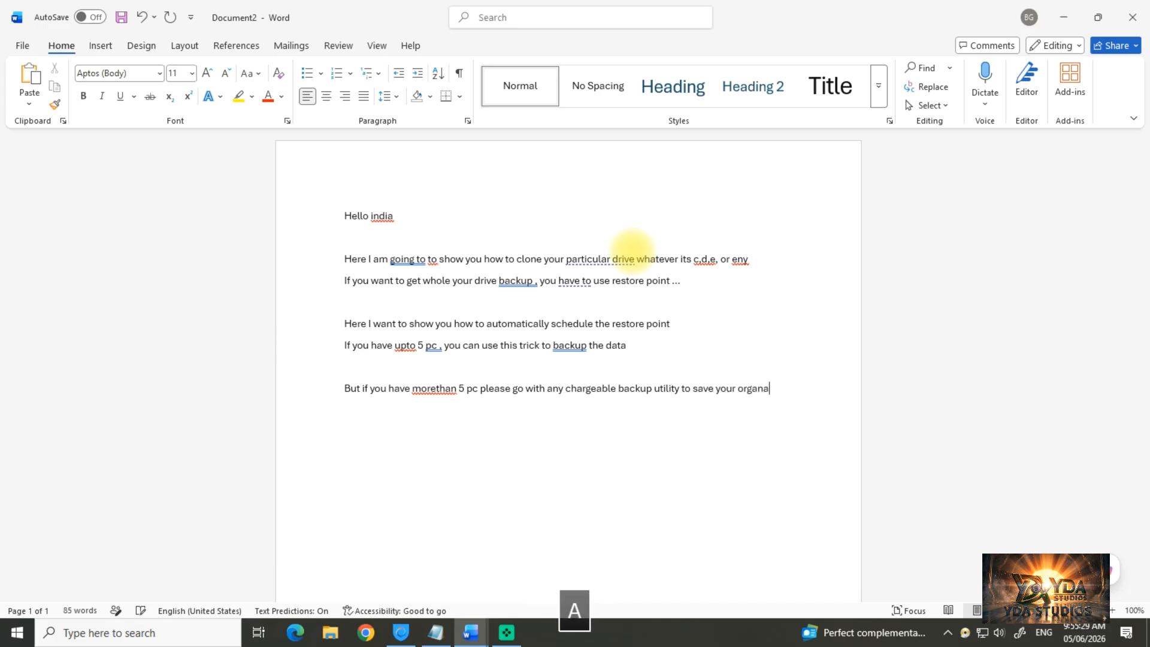
{"action": "key", "text": "BackSpace"}
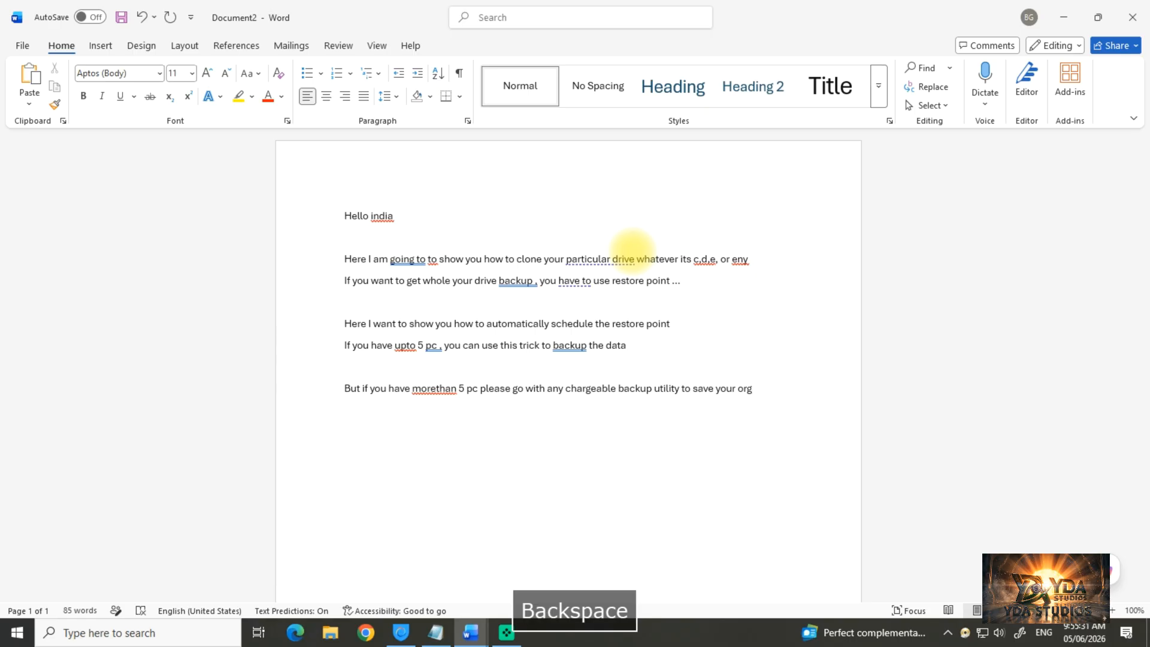
{"action": "type", "text": "a"}
{"action": "key", "text": "Tab"}
{"action": "type", "text": "de"}
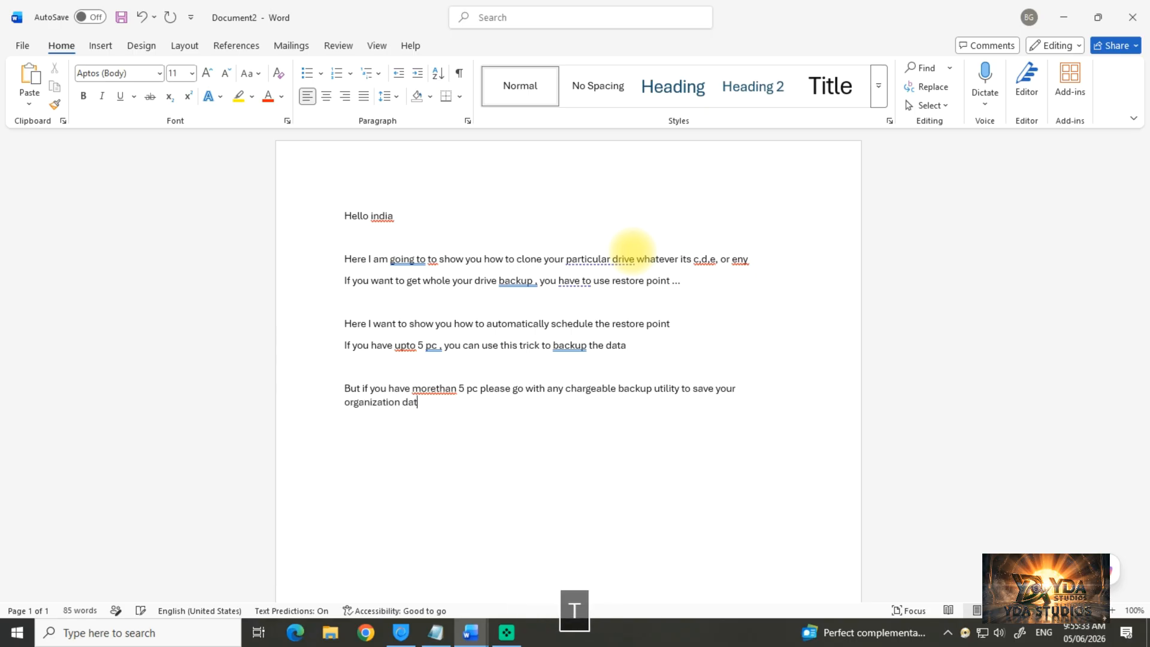
{"action": "key", "text": "BackSpace"}
{"action": "key", "text": "BackSpace"}
{"action": "type", "text": "'s data.."}
{"action": "key", "text": "Return"}
{"action": "key", "text": "Return"}
Step: Write "Bcz date is everything for the organization.." as the following paragraph and end it
{"action": "type", "text": "bcz da"}
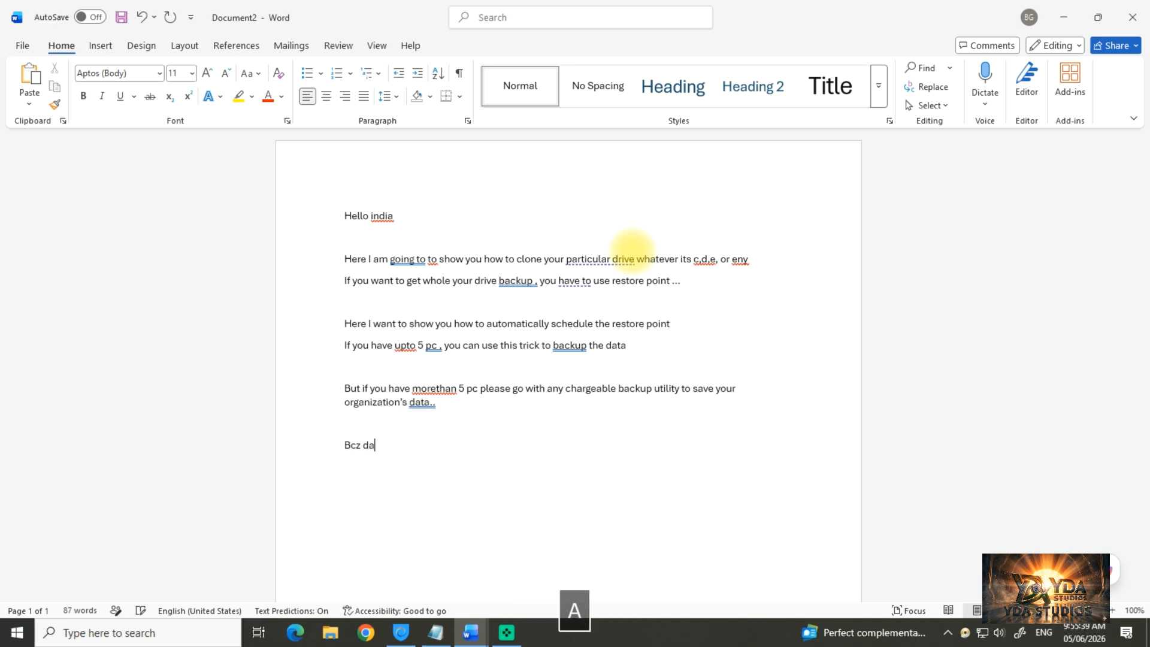
{"action": "type", "text": "te is everti"}
{"action": "type", "text": "ng fo"}
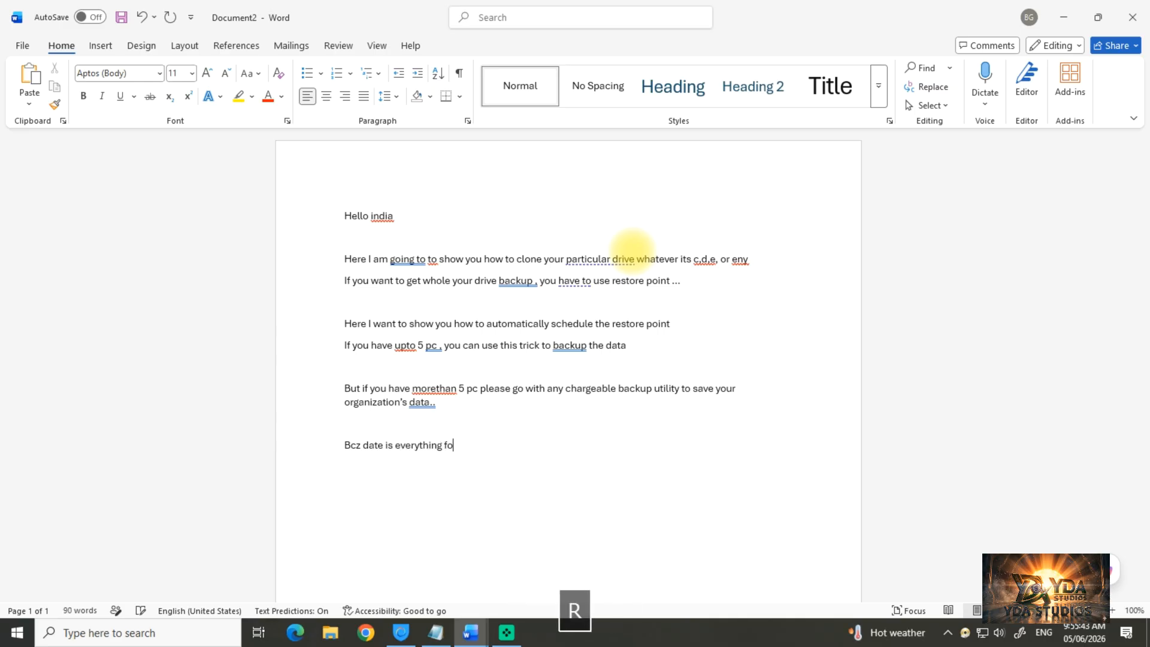
{"action": "type", "text": "r the or"}
{"action": "key", "text": "Tab"}
{"action": "type", "text": ".."}
{"action": "key", "text": "Return"}
Step: Write the closing line "Lets start now." below the last paragraph and end it
{"action": "type", "text": "lest"}
{"action": "key", "text": "BackSpace"}
{"action": "key", "text": "BackSpace"}
{"action": "type", "text": "ts start"}
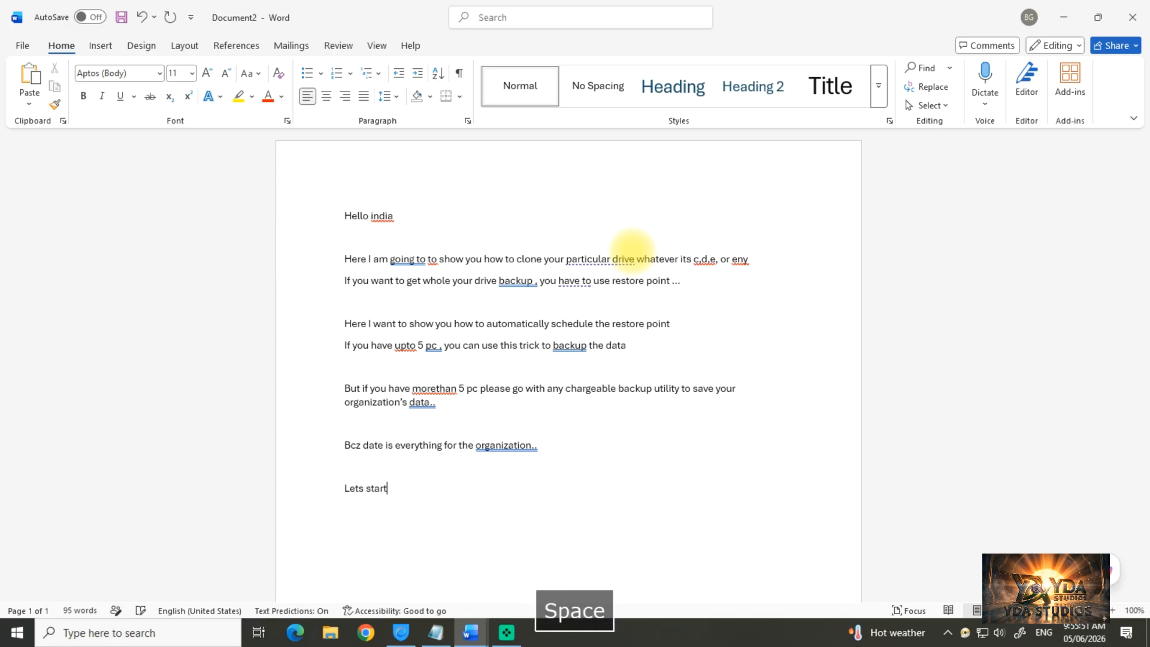
{"action": "type", "text": " now."}
{"action": "key", "text": "Return"}
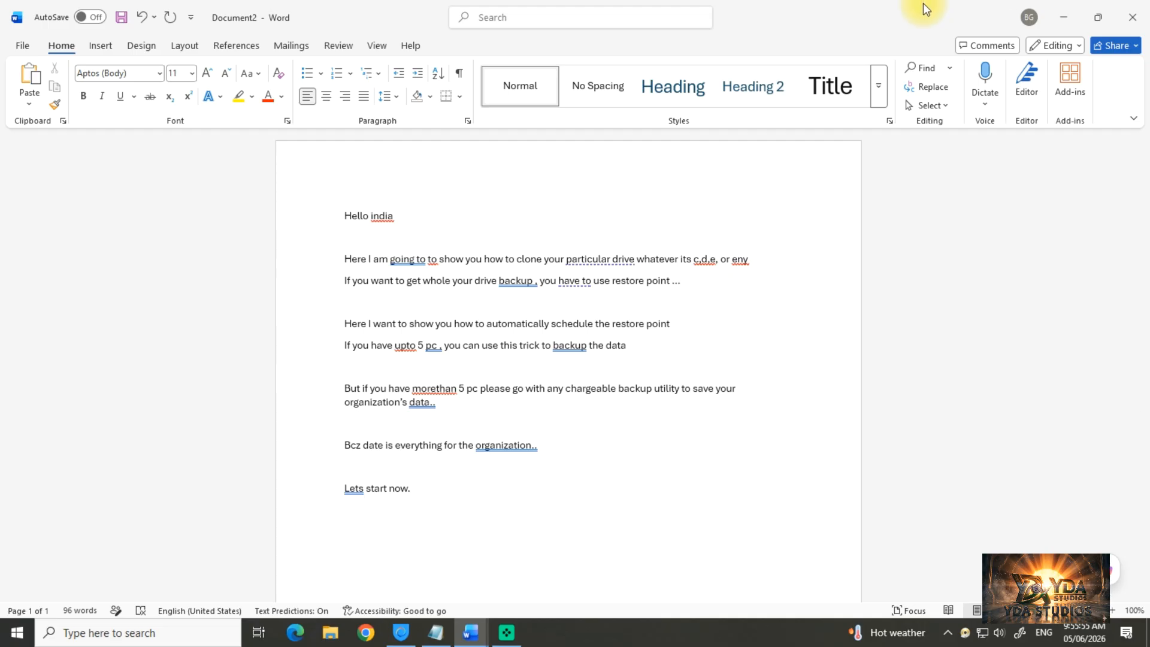
Step: Minimize the document window and refresh the desktop
{"action": "left_click", "coordinate": [1066, 15]}
{"action": "left_click", "coordinate": [1065, 15]}
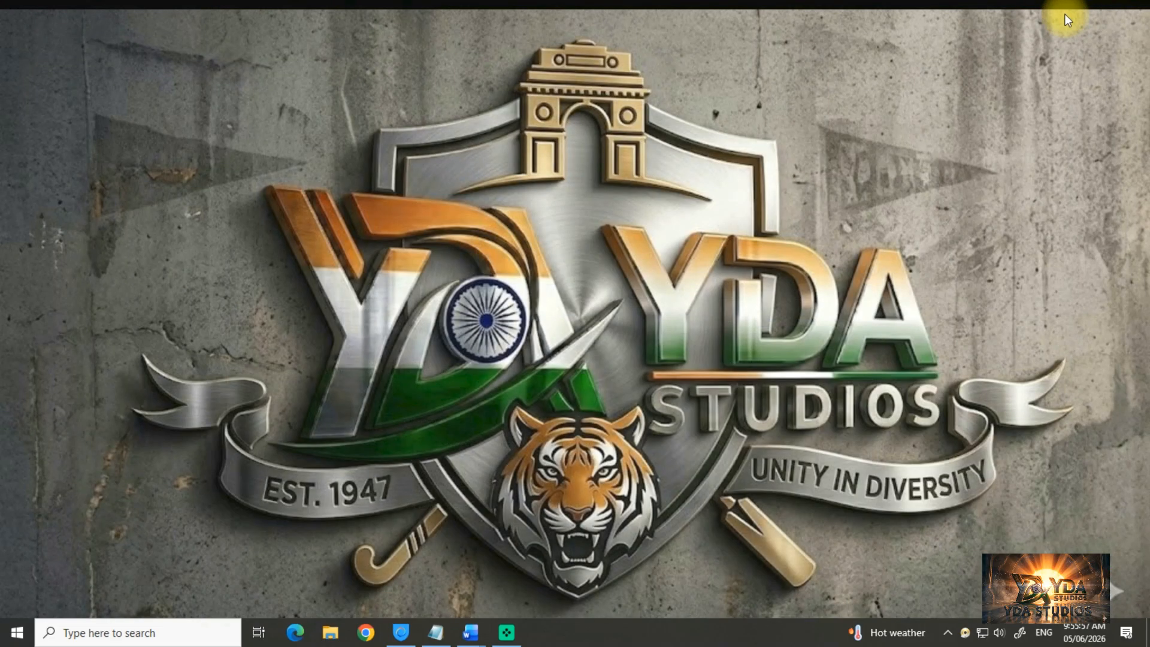
{"action": "right_click", "coordinate": [454, 275]}
{"action": "left_click", "coordinate": [487, 319]}
{"action": "right_click", "coordinate": [537, 200]}
{"action": "left_click", "coordinate": [566, 243]}
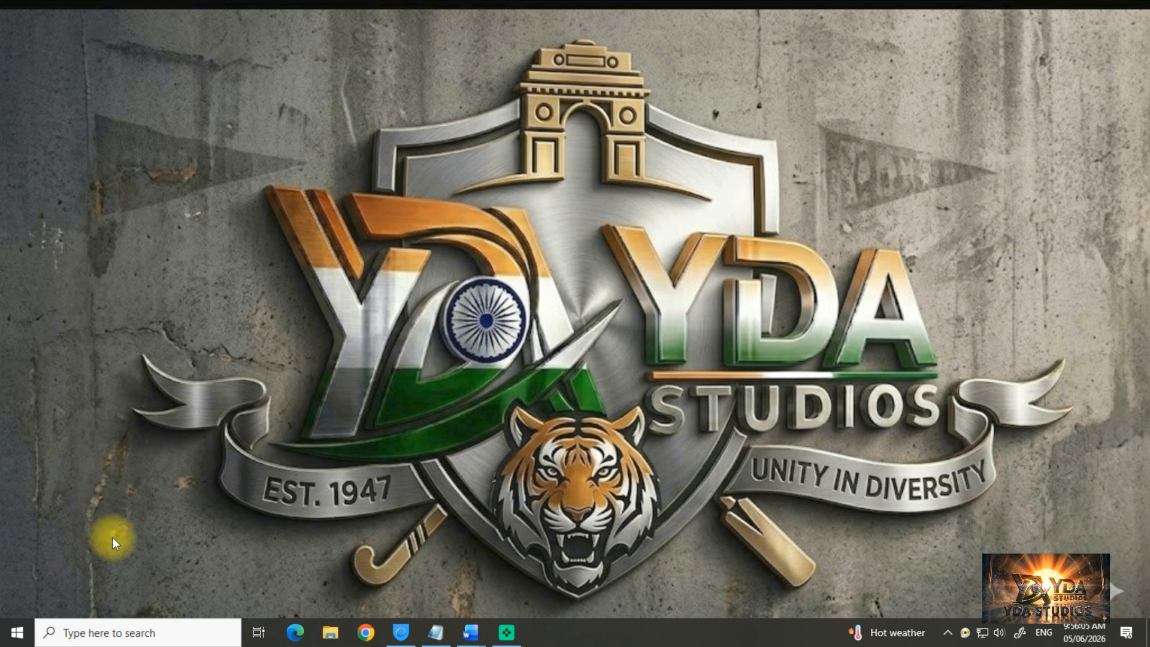
Step: Open the Registry Editor with the regedit command and allow it to start
{"action": "key", "text": "super+r"}
{"action": "type", "text": "regedit"}
{"action": "key", "text": "Return"}
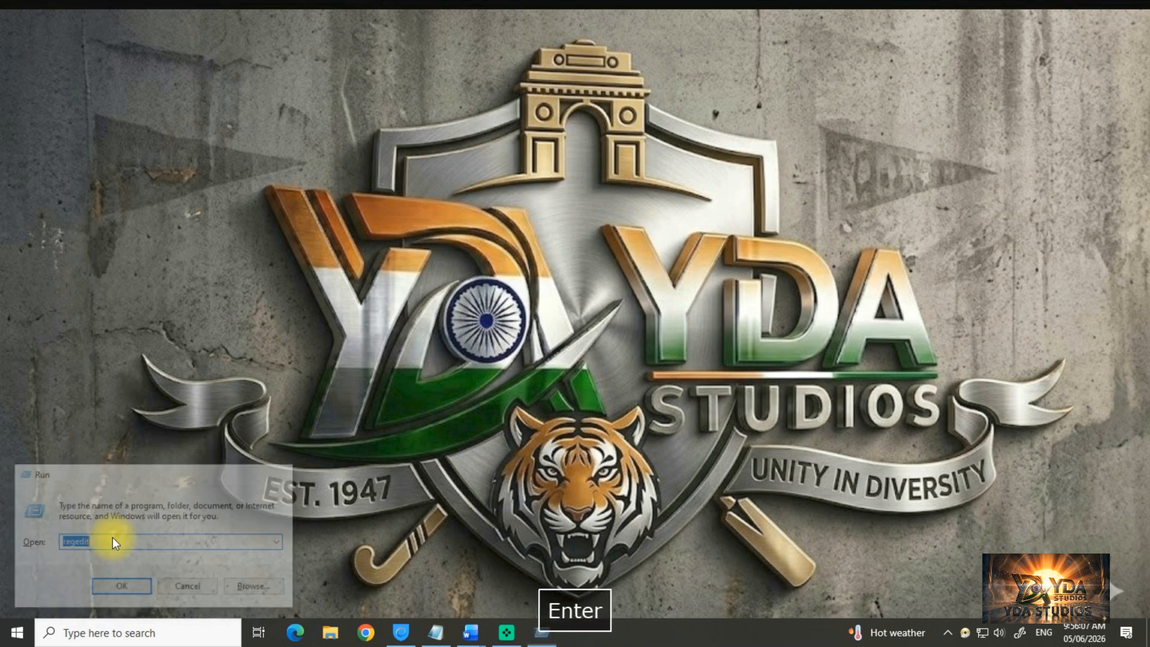
{"action": "left_click", "coordinate": [487, 402]}
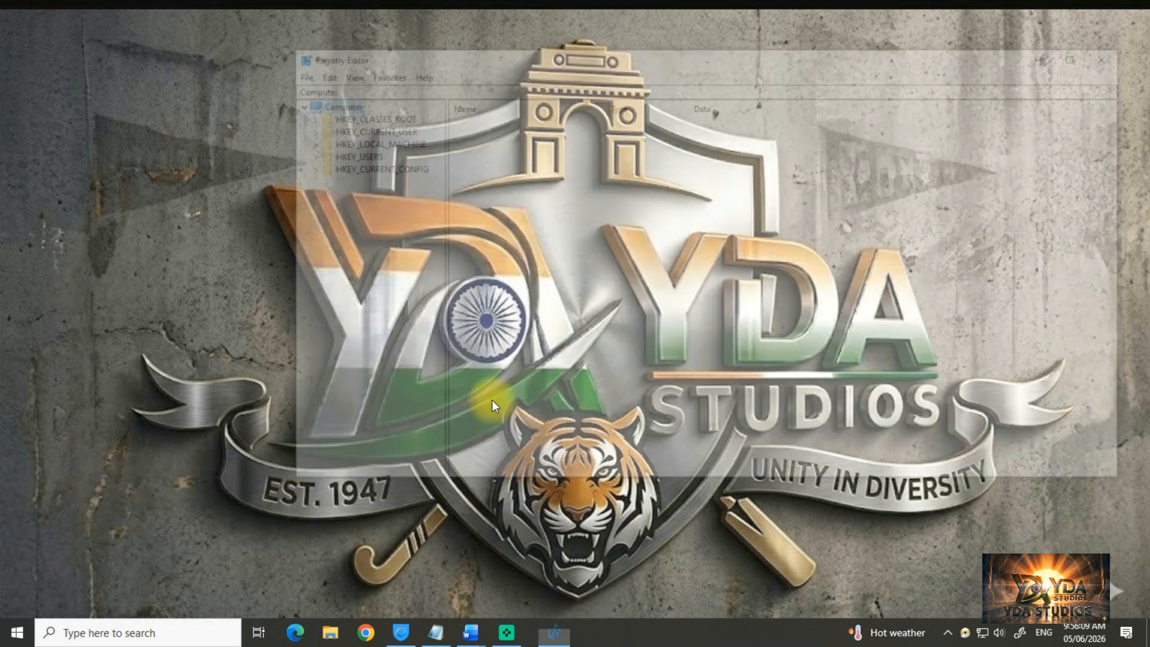
Step: Highlight the registry path ending in CurrentVersion\SystemRestore in the automatic sheduler.txt notes, and return to the Registry Editor
{"action": "left_click", "coordinate": [443, 638]}
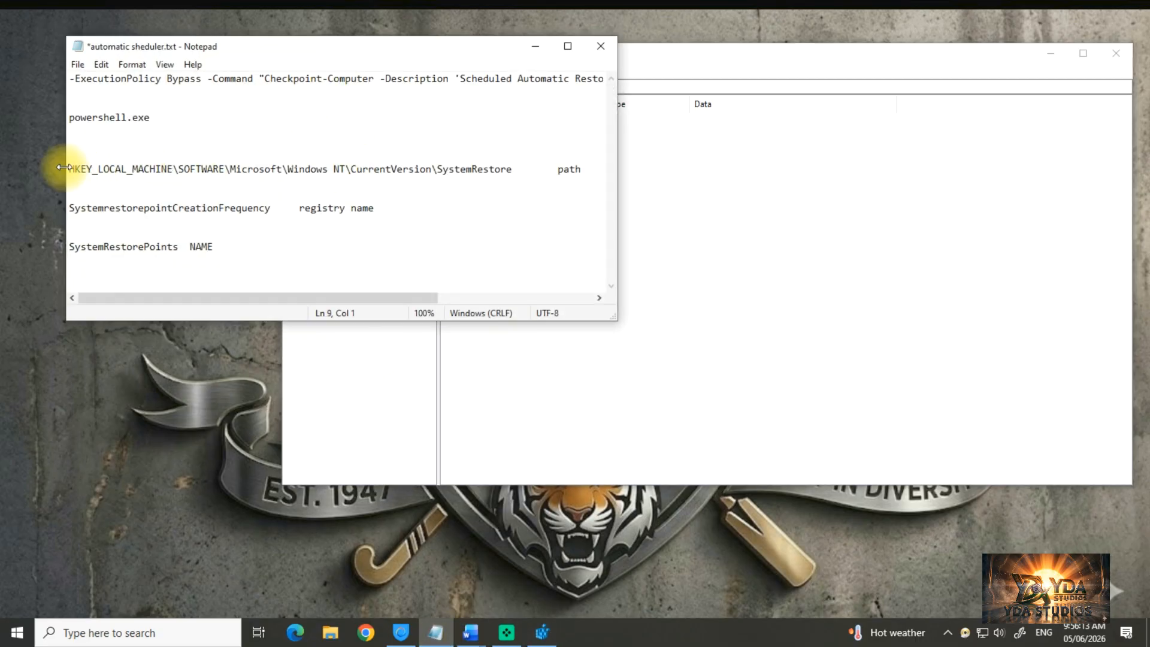
{"action": "left_click_drag", "start_coordinate": [68, 169], "coordinate": [519, 165]}
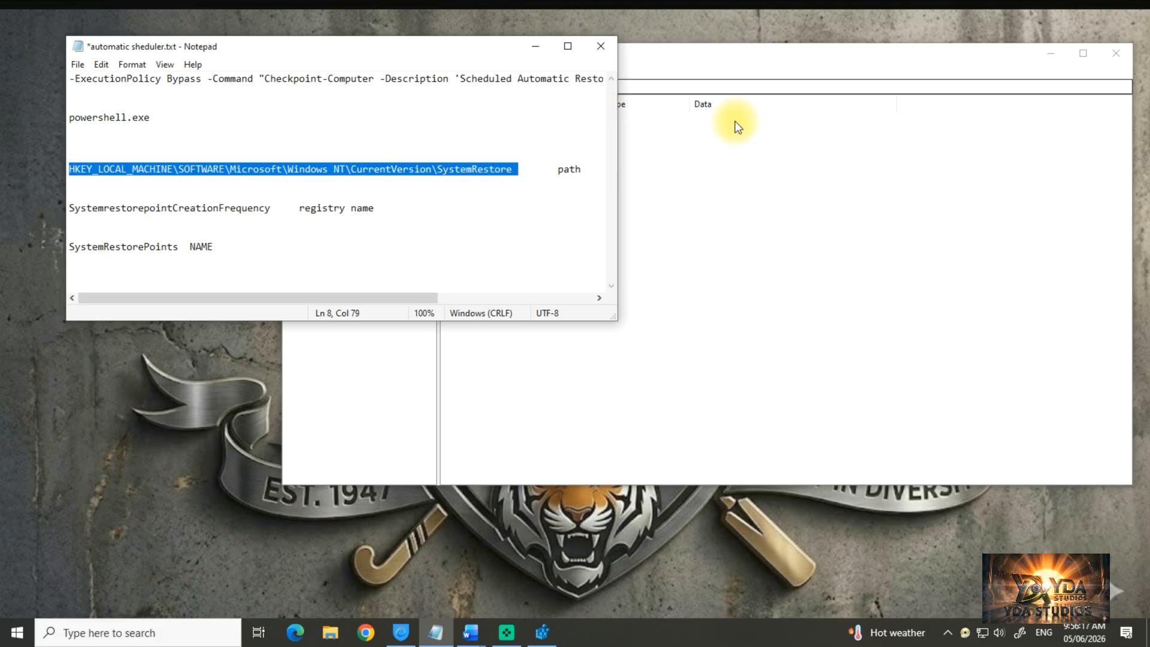
{"action": "left_click", "coordinate": [764, 159]}
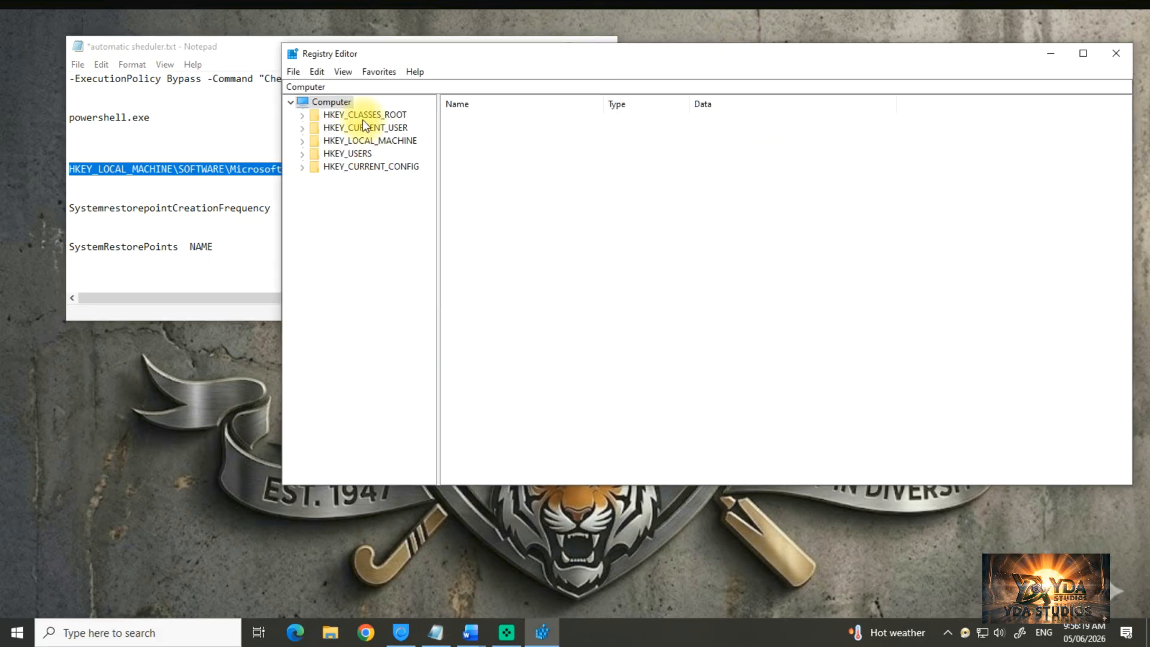
Step: Expand HKEY_LOCAL_MACHINE\SOFTWARE\Microsoft in the registry tree
{"action": "double_click", "coordinate": [385, 141]}
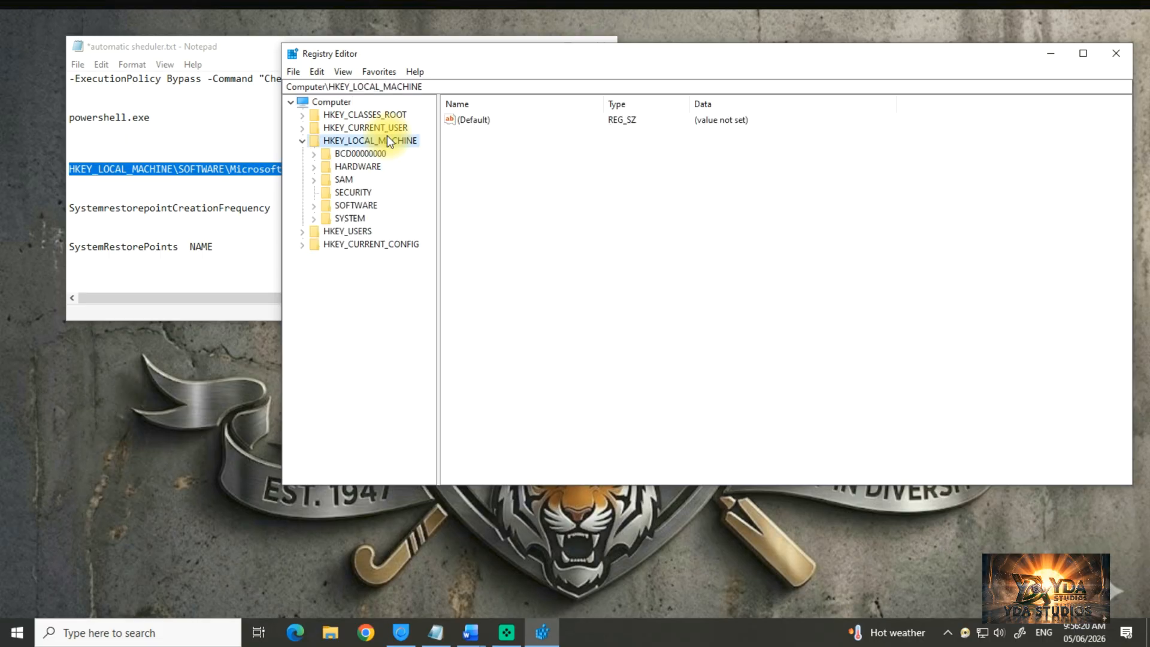
{"action": "left_click", "coordinate": [362, 203]}
{"action": "double_click", "coordinate": [363, 203]}
{"action": "type", "text": "mi"}
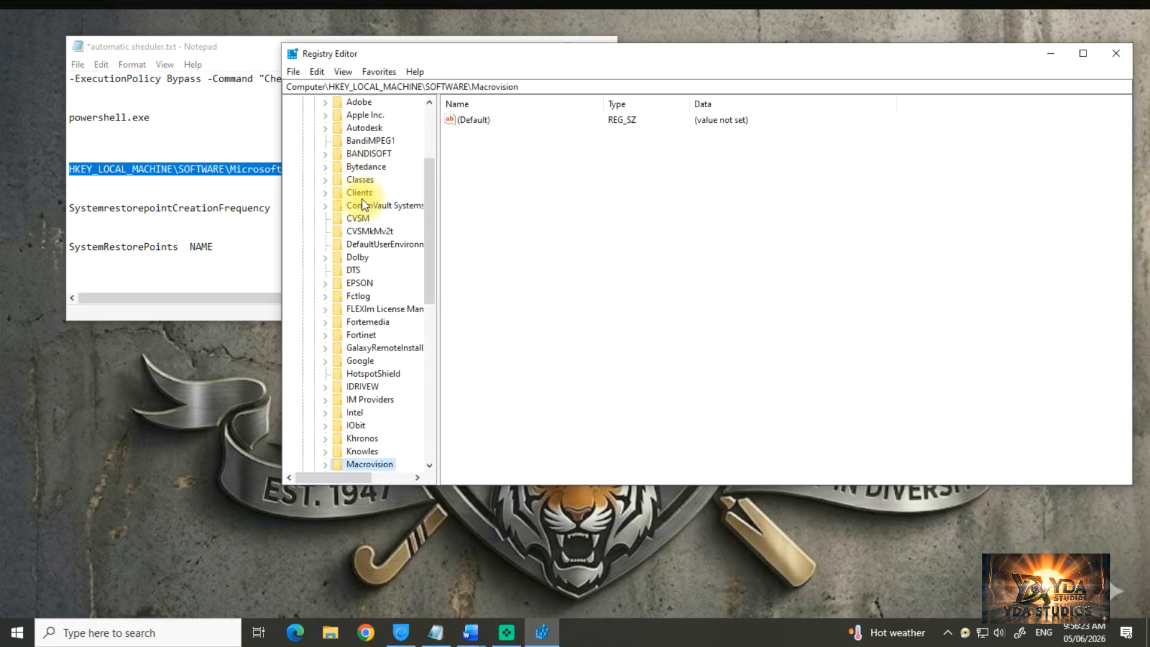
{"action": "key", "text": "Right"}
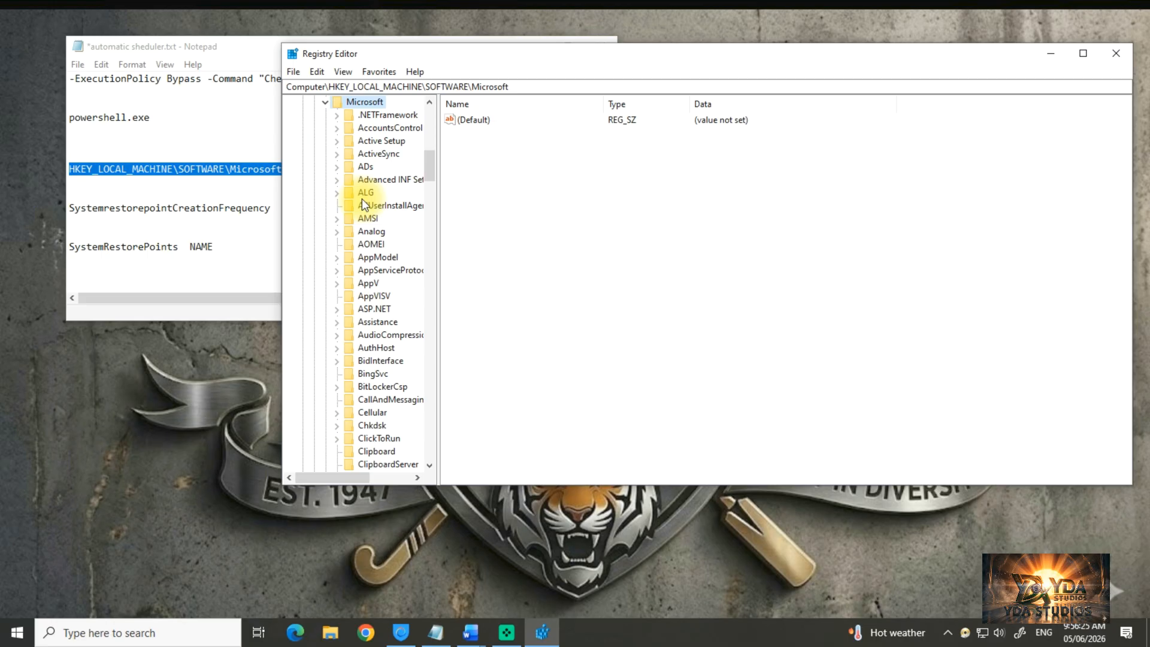
Step: Move the Registry Editor aside so the notes stay readable, and go to the Windows NT\CurrentVersion\SystemRestore key under Microsoft
{"action": "left_click_drag", "start_coordinate": [665, 55], "coordinate": [890, 50]}
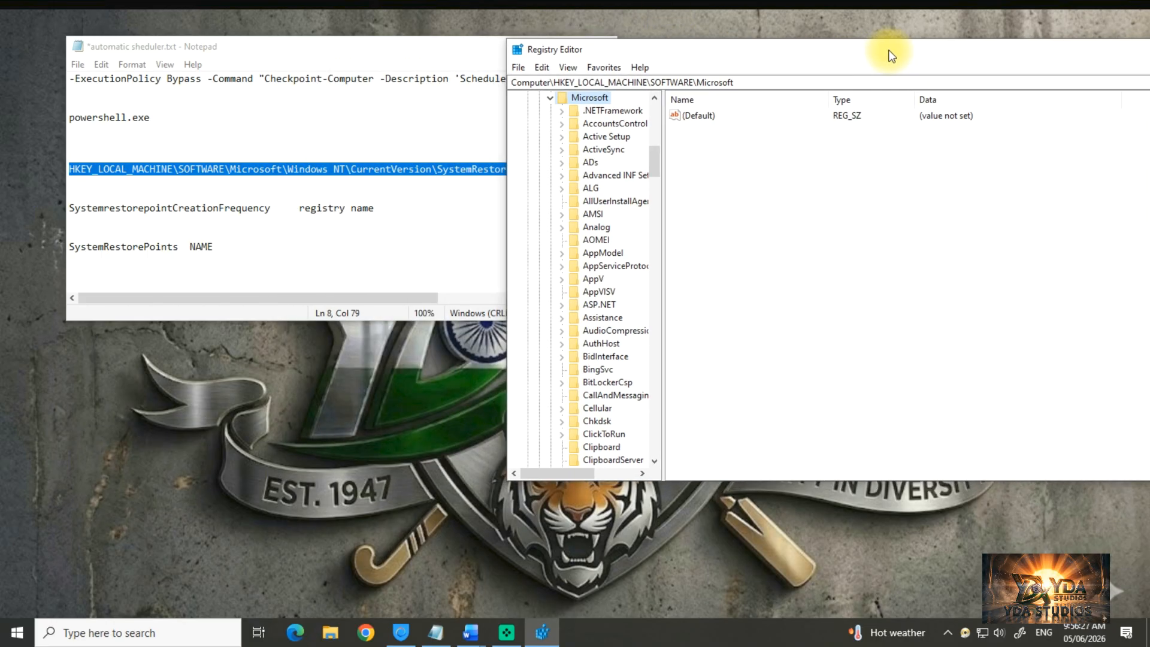
{"action": "type", "text": "windows nt"}
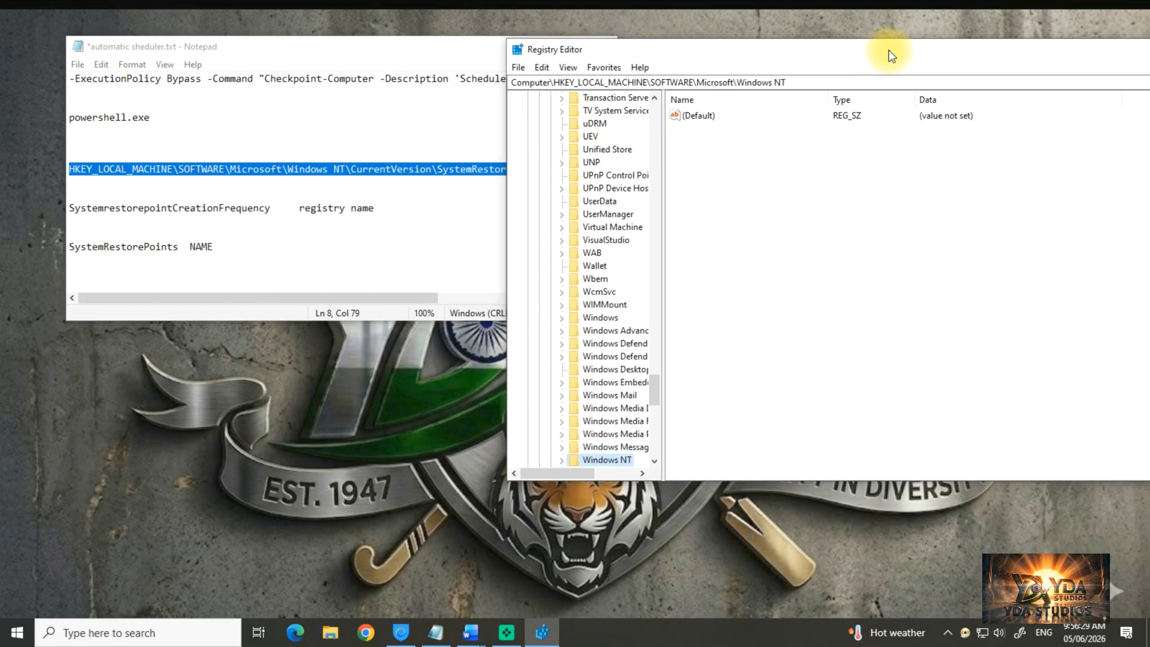
{"action": "key", "text": "Right"}
{"action": "key", "text": "Right"}
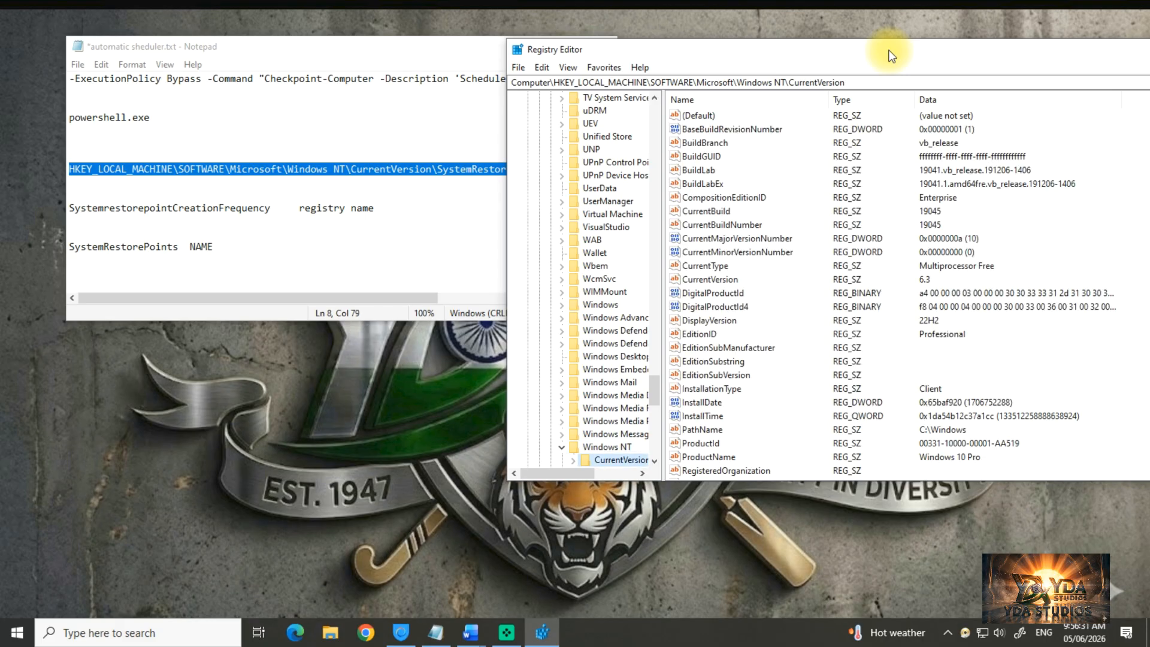
{"action": "key", "text": "Right"}
{"action": "type", "text": "systemrestore"}
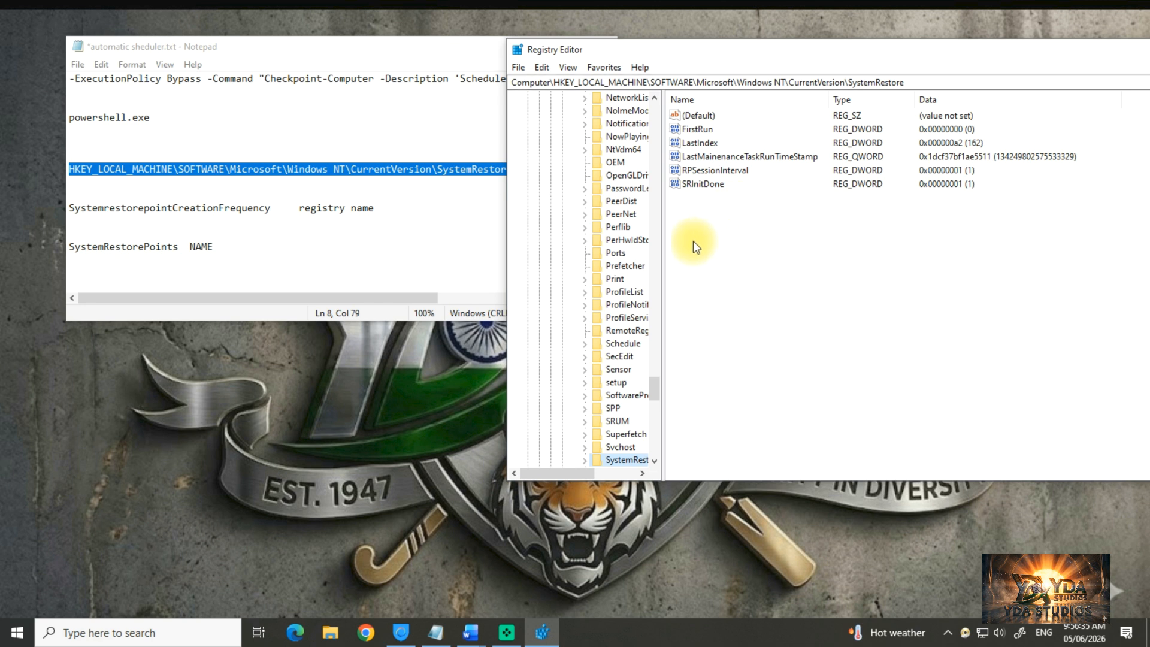
Step: Select the registry name SystemrestorepointCreationFrequency in the Notepad notes and try to copy it
{"action": "double_click", "coordinate": [173, 209]}
{"action": "left_click", "coordinate": [173, 210]}
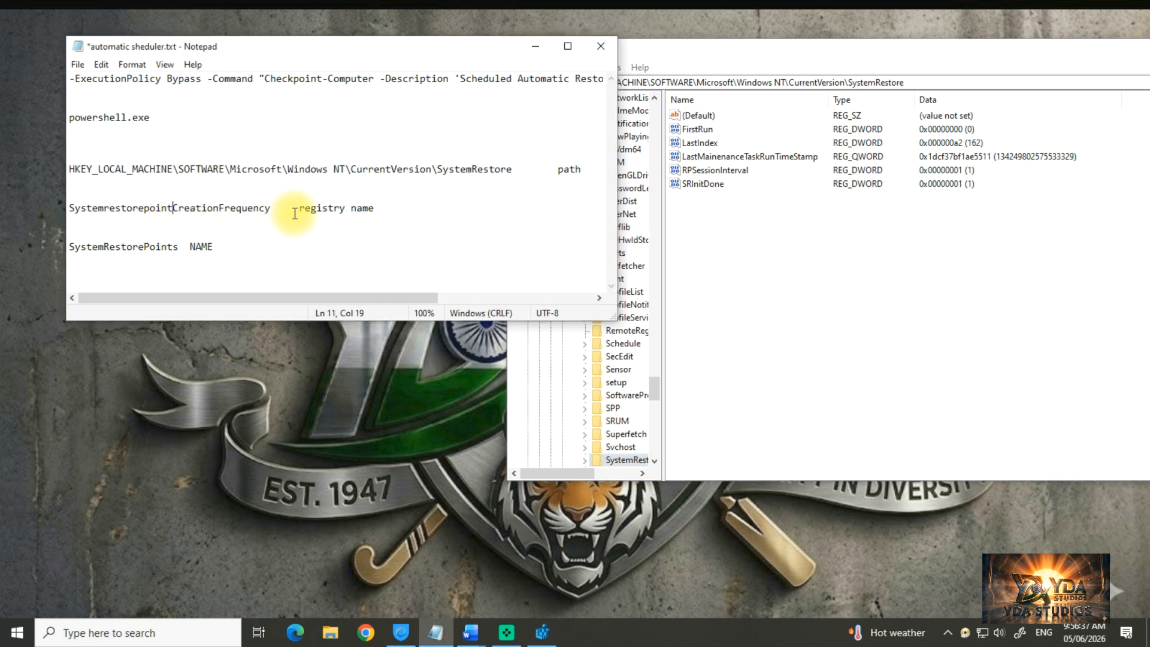
{"action": "left_click_drag", "start_coordinate": [269, 211], "coordinate": [63, 208]}
{"action": "right_click", "coordinate": [84, 206]}
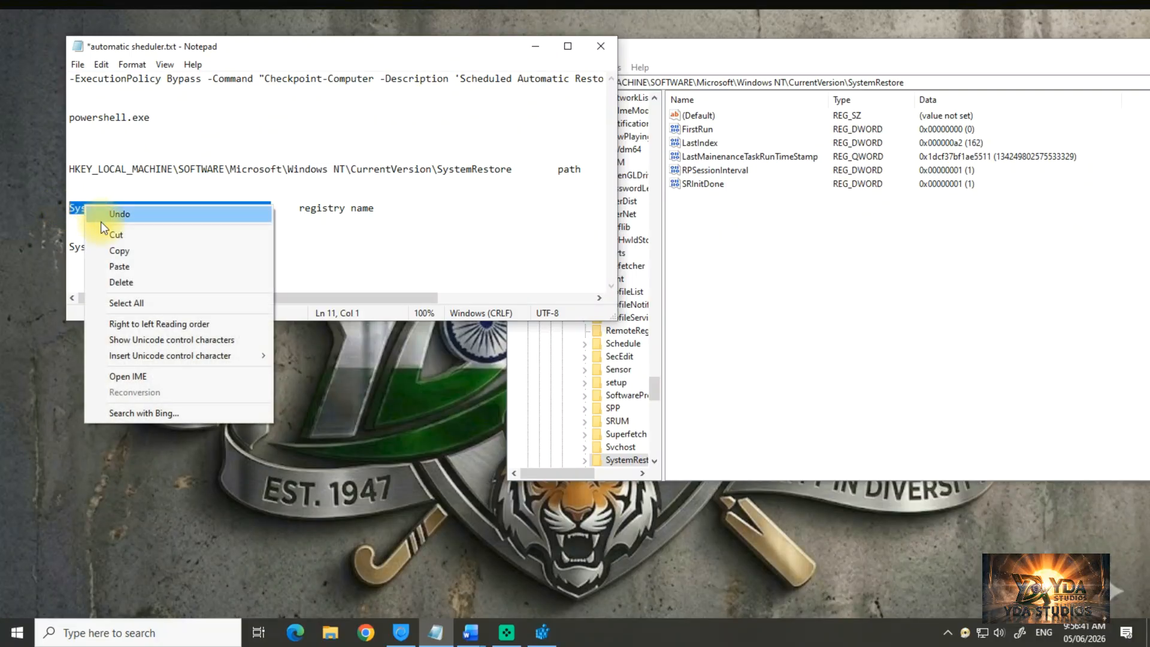
{"action": "left_click", "coordinate": [110, 245]}
Step: Try to add a DWORD (32-bit) value to the SystemRestore key with the clipboard text as its name, and undo the pasted name
{"action": "left_click", "coordinate": [768, 290]}
{"action": "right_click", "coordinate": [779, 294]}
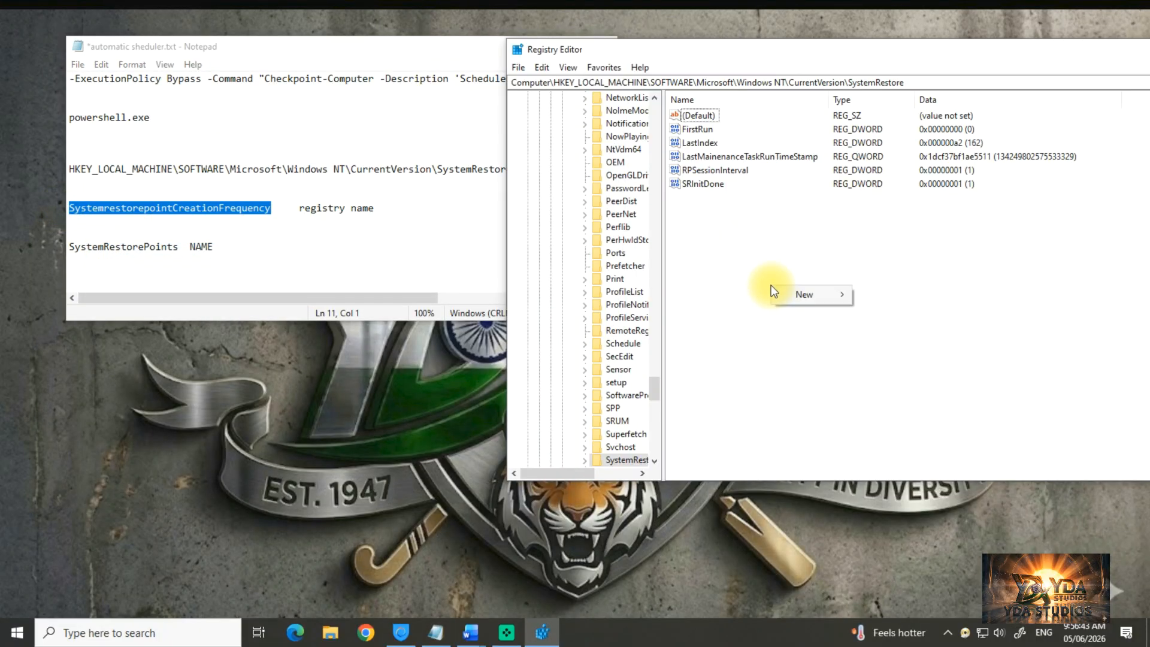
{"action": "mouse_move", "coordinate": [783, 297]}
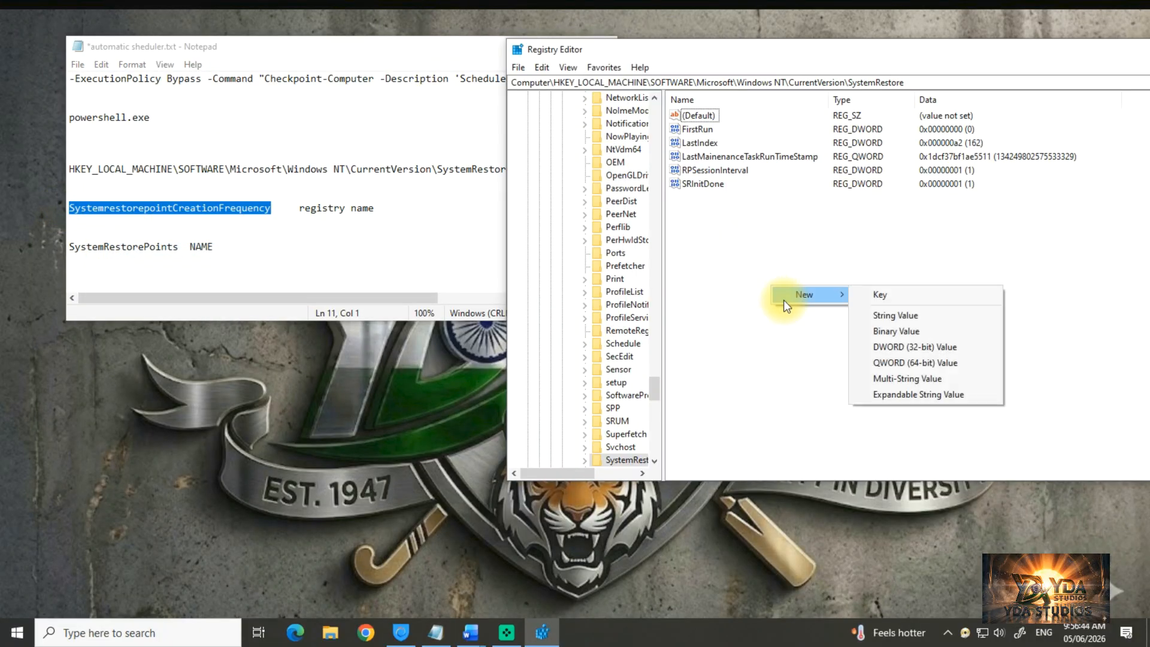
{"action": "left_click", "coordinate": [918, 347]}
{"action": "key", "text": "ctrl+v"}
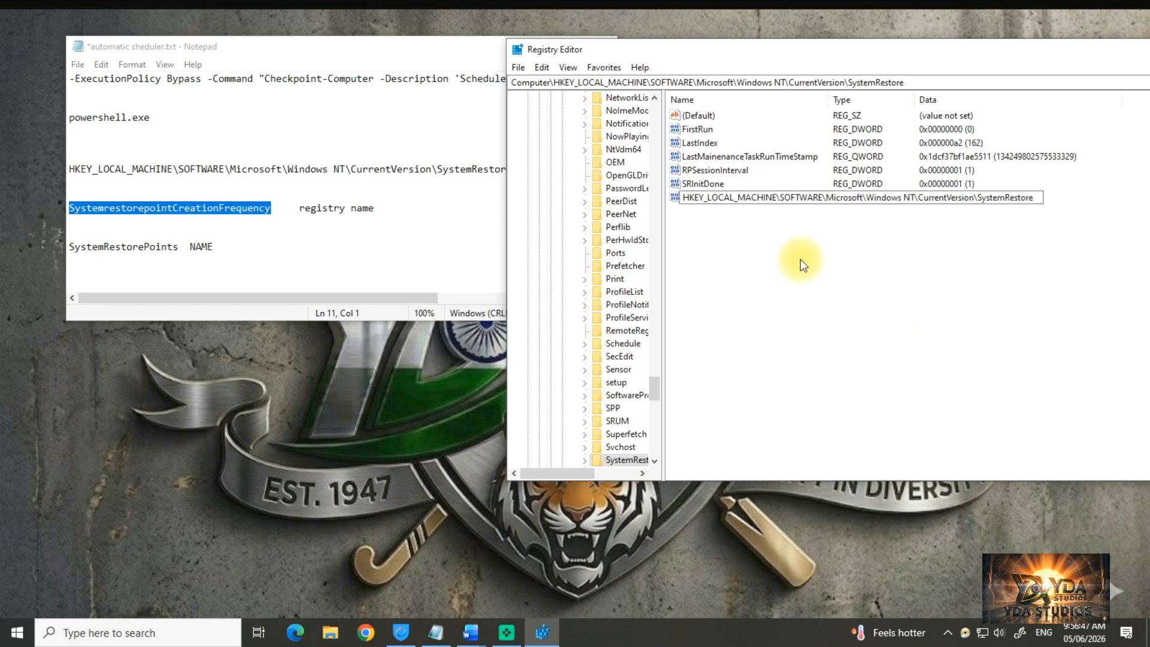
{"action": "key", "text": "ctrl+z"}
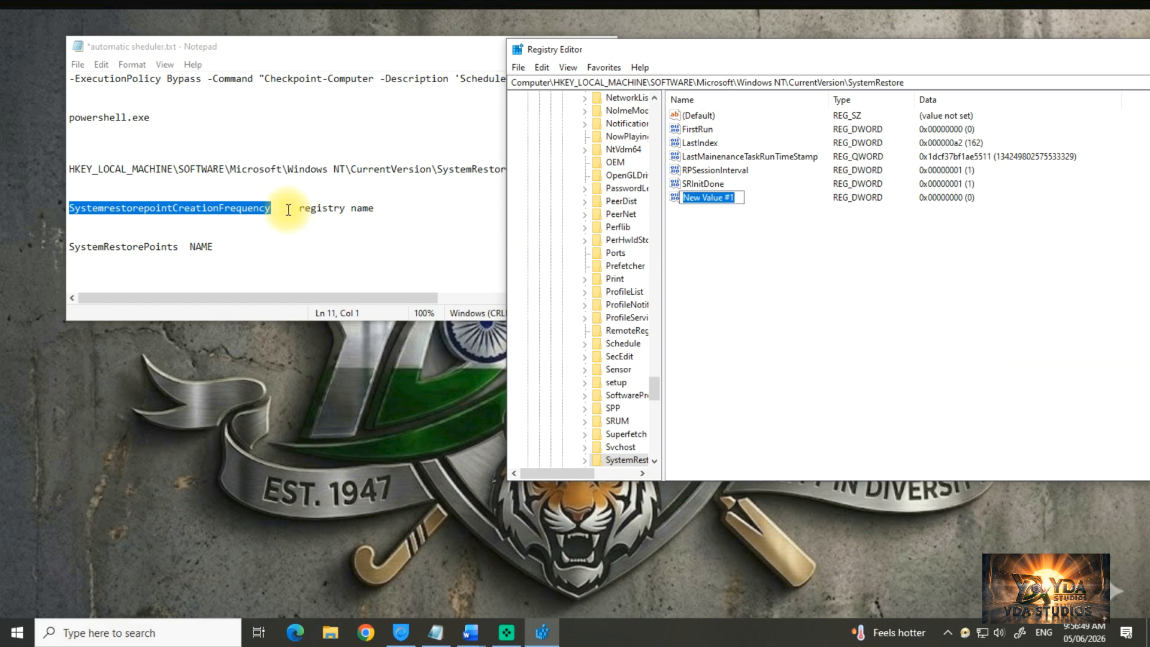
Step: Copy the selected name SystemrestorepointCreationFrequency from the notes and dismiss the Registry Editor's error dialog
{"action": "right_click", "coordinate": [160, 206]}
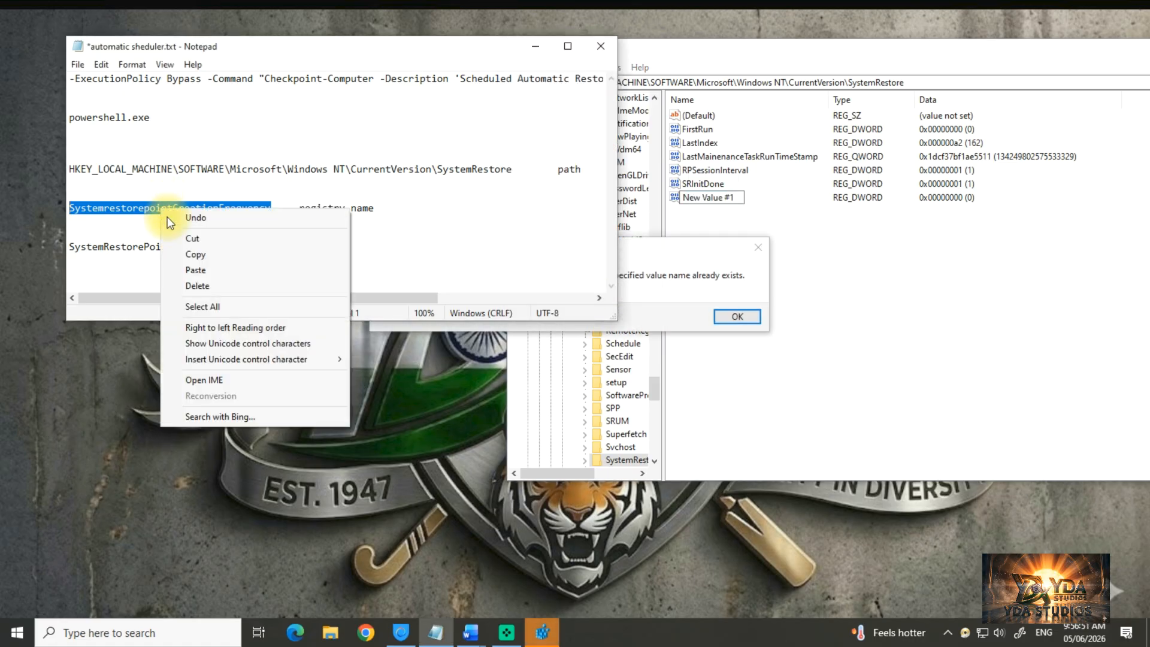
{"action": "left_click", "coordinate": [189, 252]}
{"action": "left_click", "coordinate": [736, 310]}
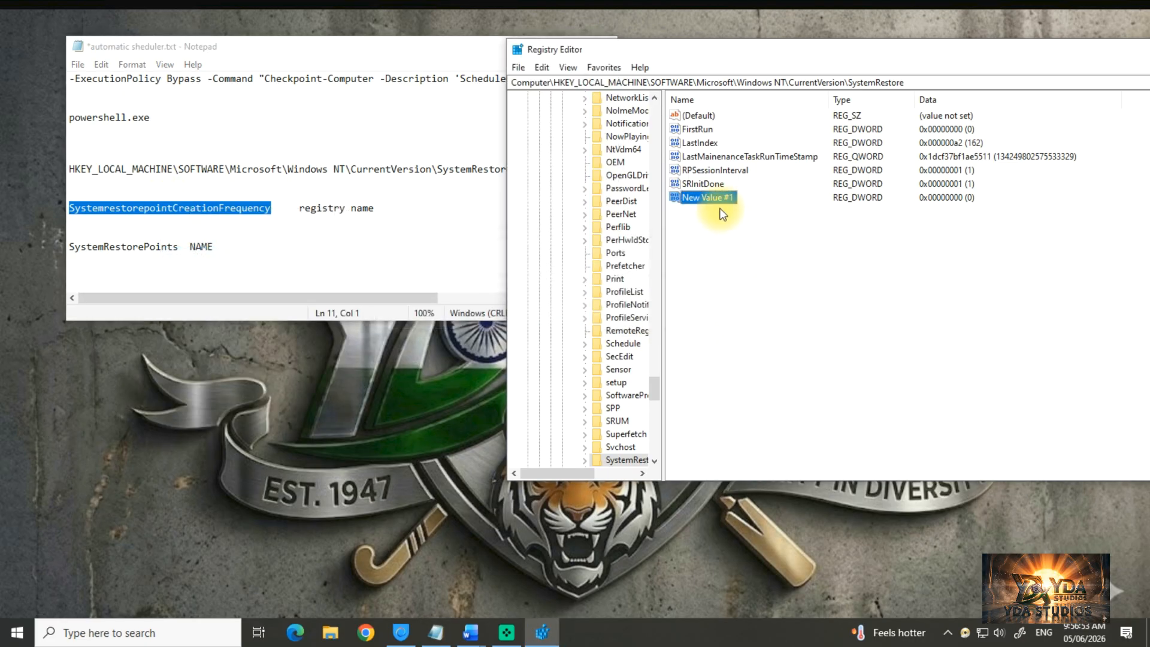
Step: Delete the New Value #1 entry from the SystemRestore key
{"action": "left_click", "coordinate": [721, 201]}
{"action": "right_click", "coordinate": [724, 200]}
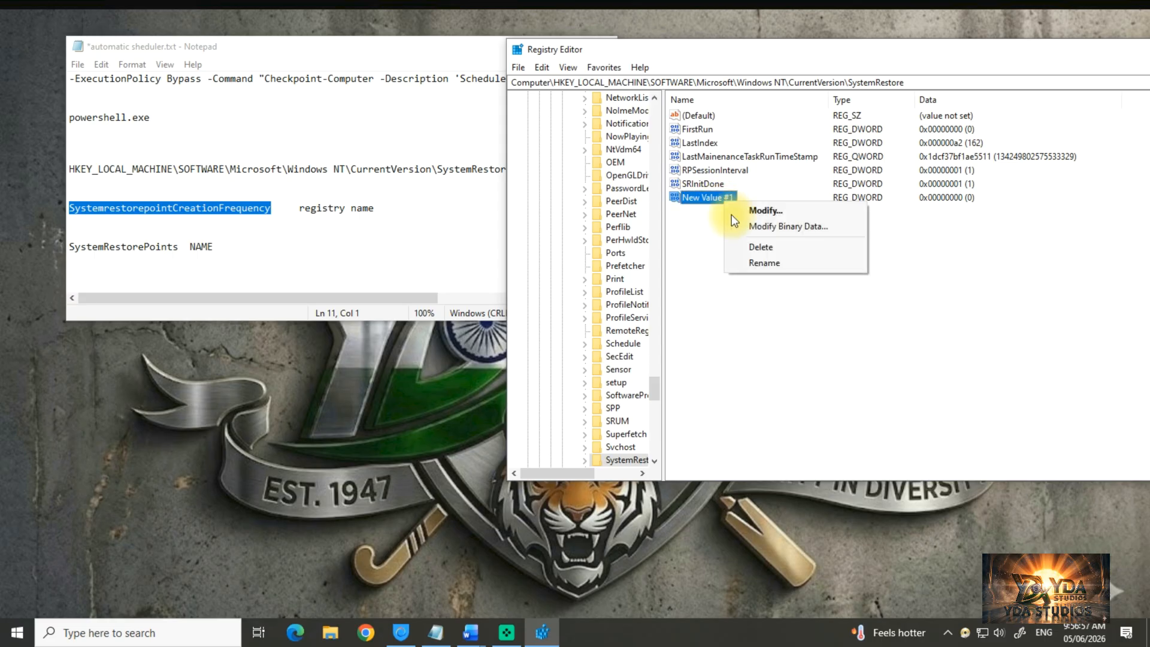
{"action": "left_click", "coordinate": [764, 248]}
{"action": "left_click", "coordinate": [699, 321]}
Step: Add a DWORD (32-bit) value named SystemrestorepointCreationFrequency to the SystemRestore key and confirm its value data as 0
{"action": "right_click", "coordinate": [793, 213]}
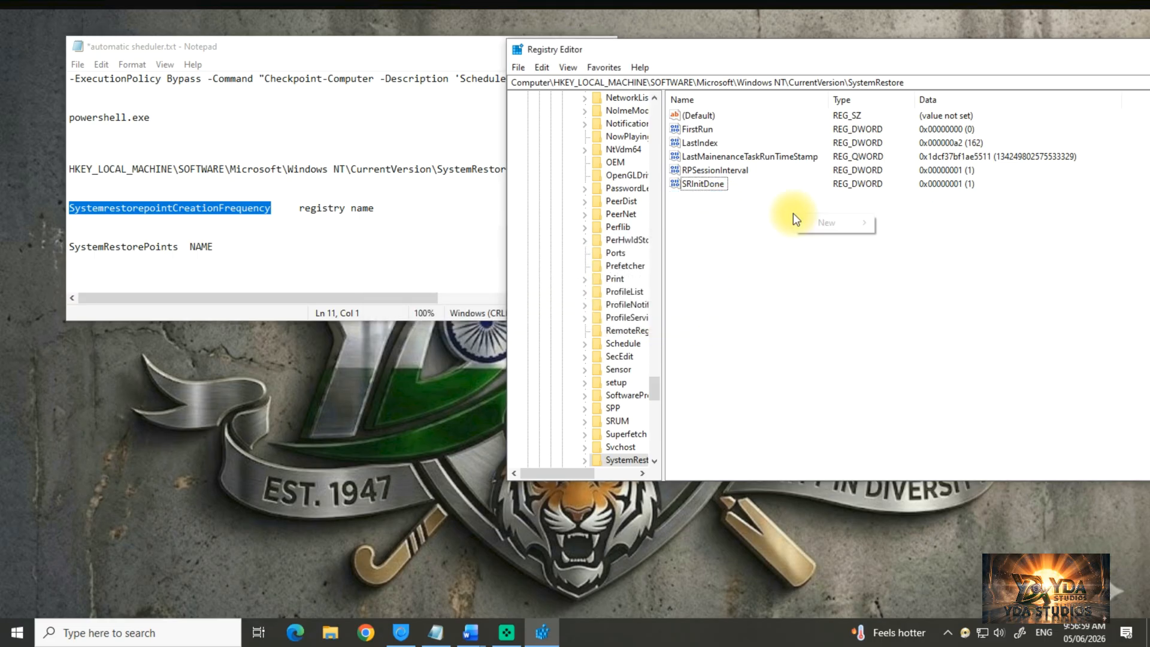
{"action": "mouse_move", "coordinate": [815, 221]}
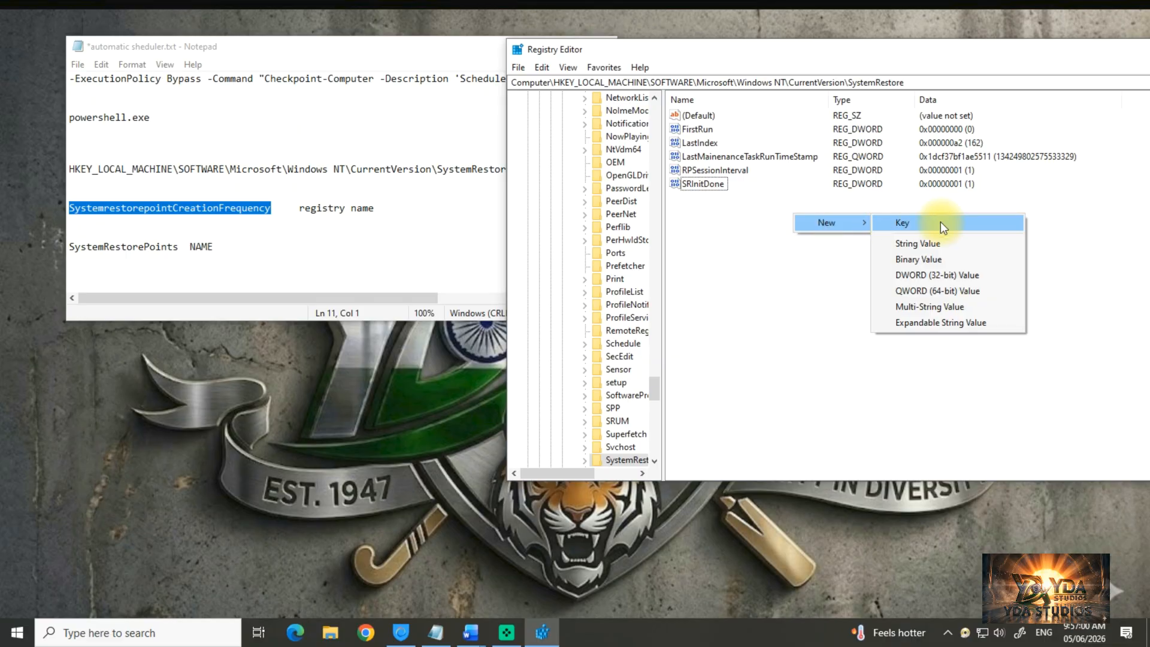
{"action": "left_click", "coordinate": [918, 279]}
{"action": "key", "text": "ctrl+v"}
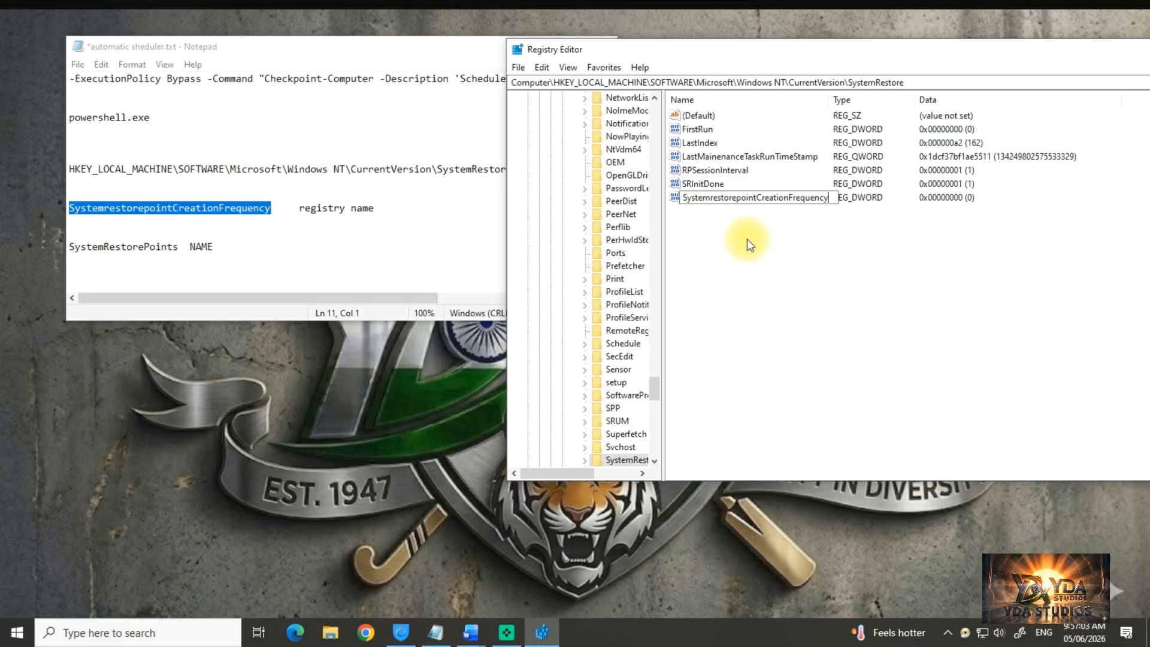
{"action": "key", "text": "Return"}
{"action": "double_click", "coordinate": [728, 197]}
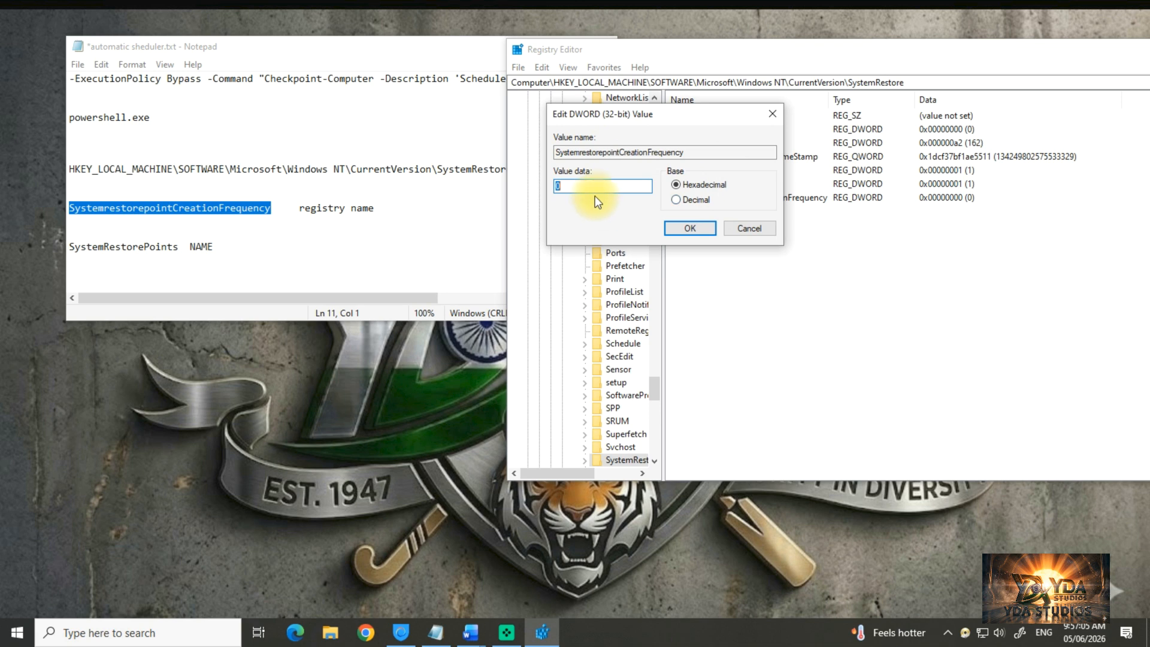
{"action": "left_click", "coordinate": [690, 229]}
Step: Bring the Registry Editor back in front of the notes and close it
{"action": "left_click", "coordinate": [424, 233]}
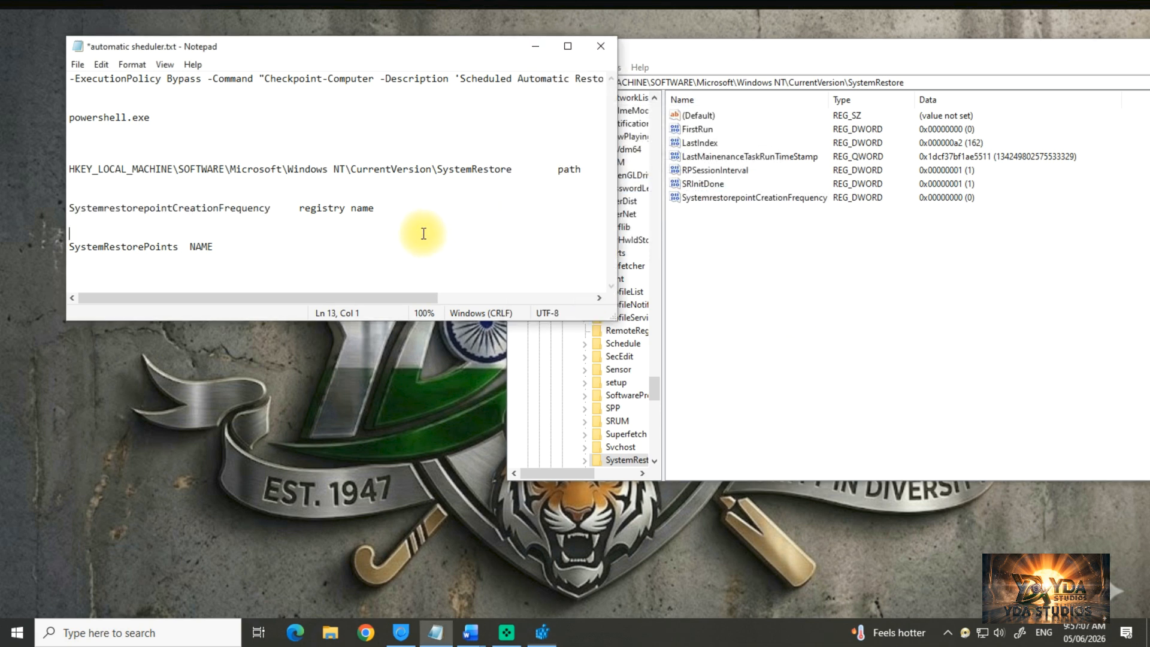
{"action": "left_click", "coordinate": [158, 254]}
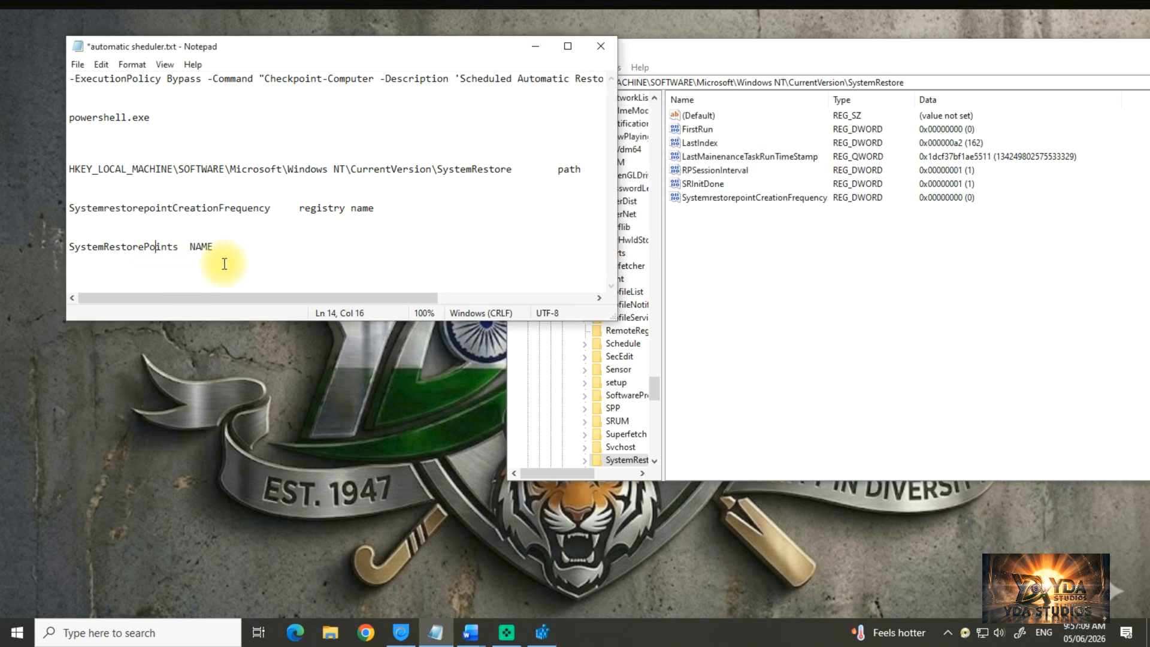
{"action": "left_click", "coordinate": [921, 53]}
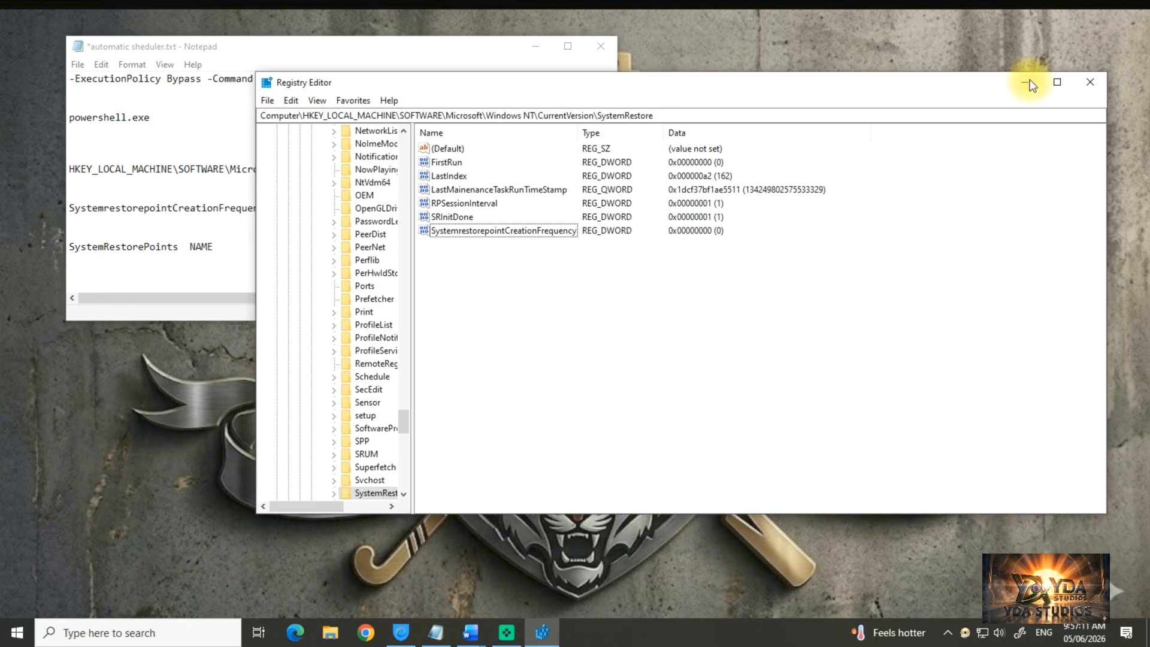
{"action": "left_click", "coordinate": [1064, 82]}
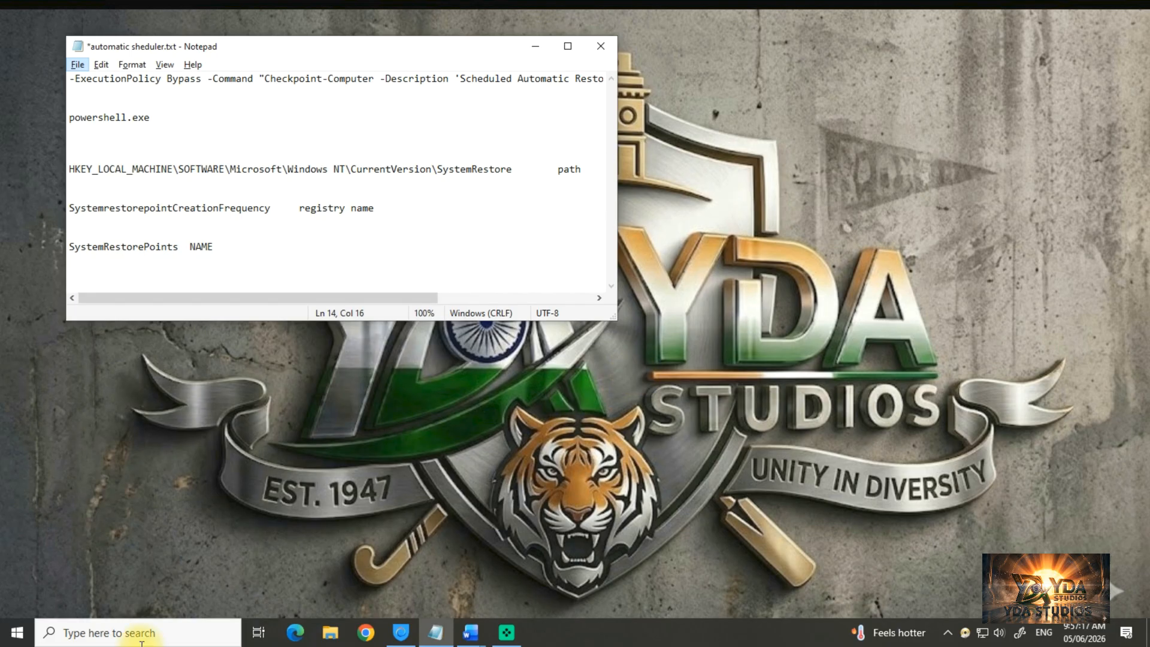
Step: Search Windows for Task Scheduler and open it
{"action": "left_click", "coordinate": [11, 634]}
{"action": "type", "text": "tas"}
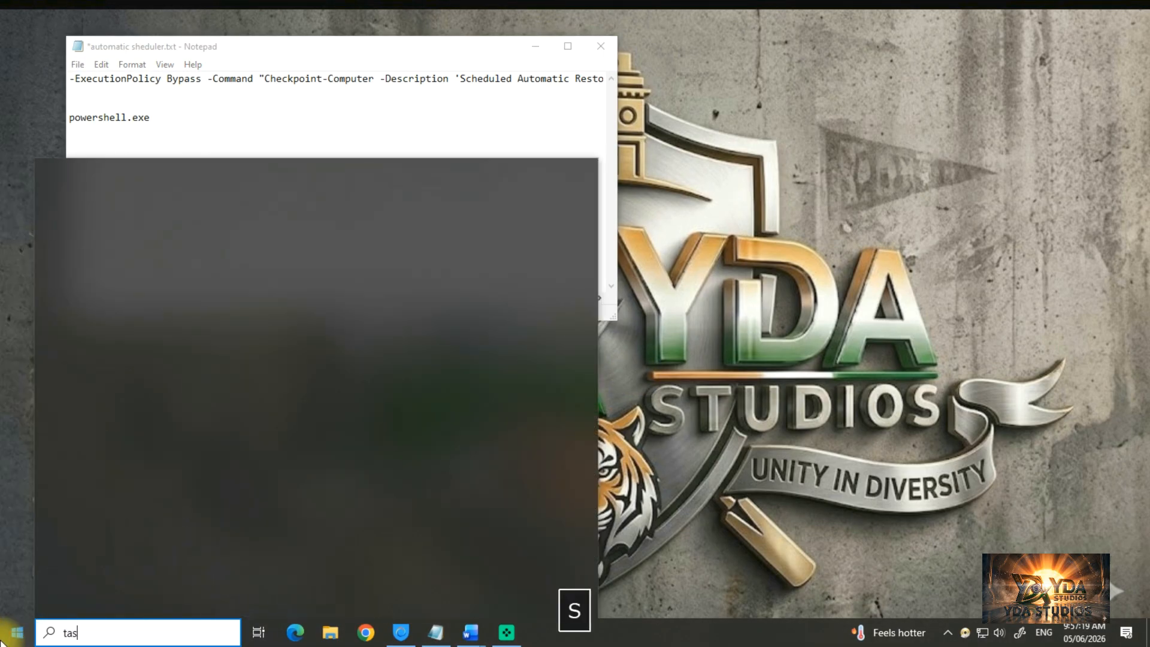
{"action": "type", "text": "k"}
{"action": "key", "text": "Return"}
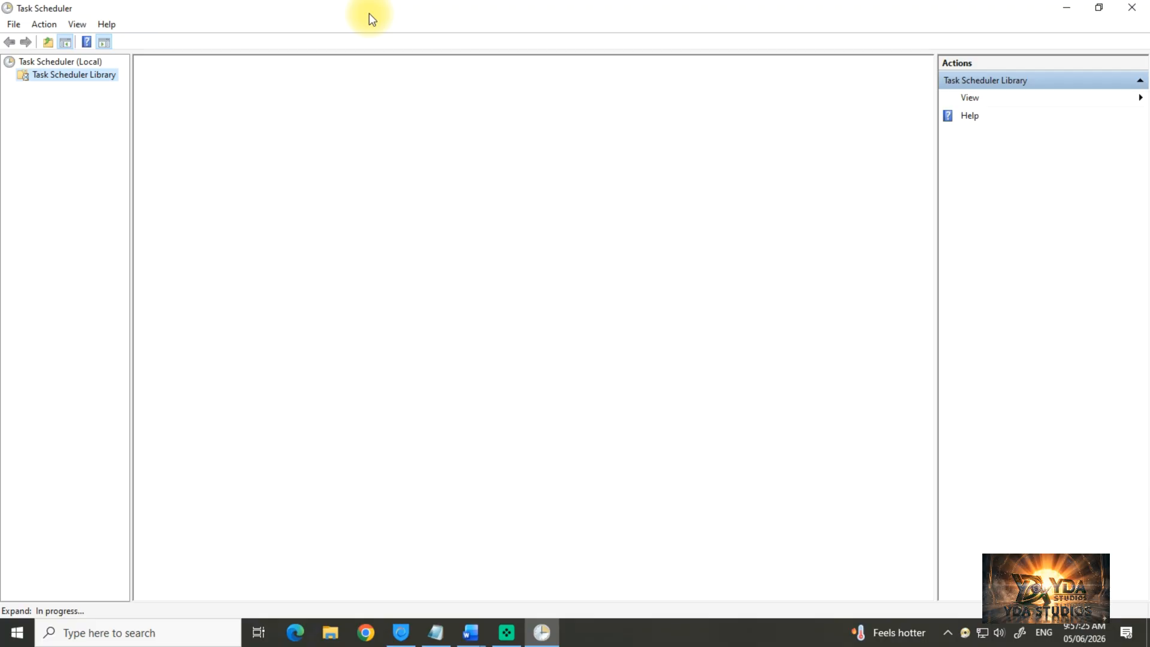
Step: Start a new task in the Task Scheduler Library and name it SystemRestorePoints, copying the name from the Notepad notes
{"action": "left_click", "coordinate": [44, 24]}
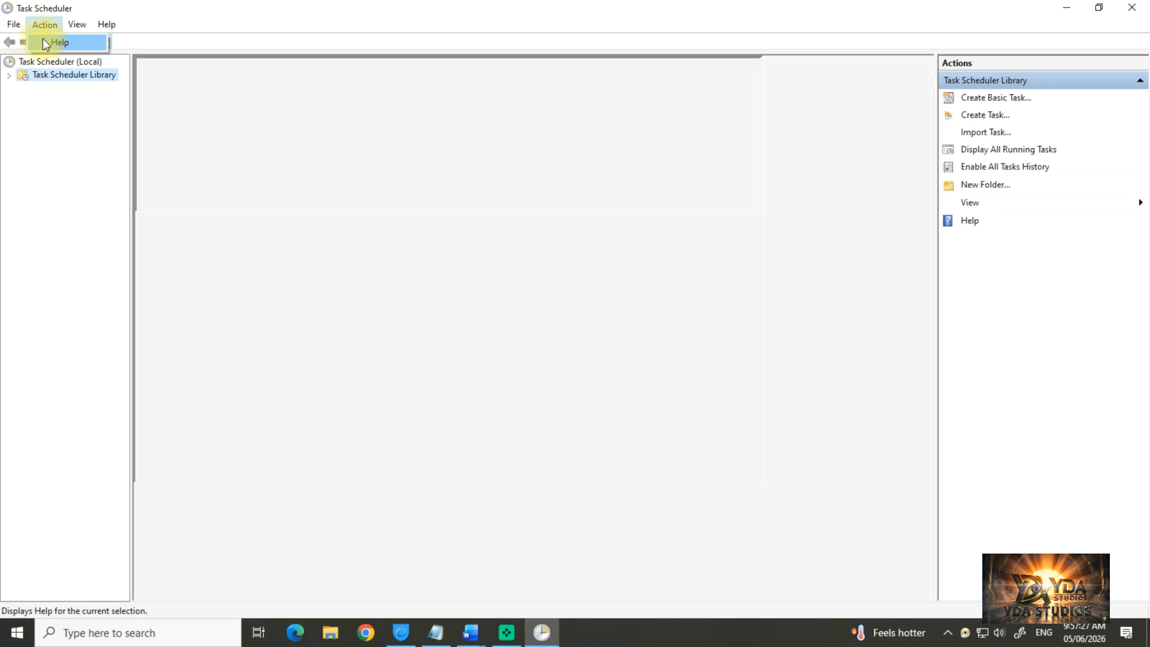
{"action": "left_click", "coordinate": [48, 23]}
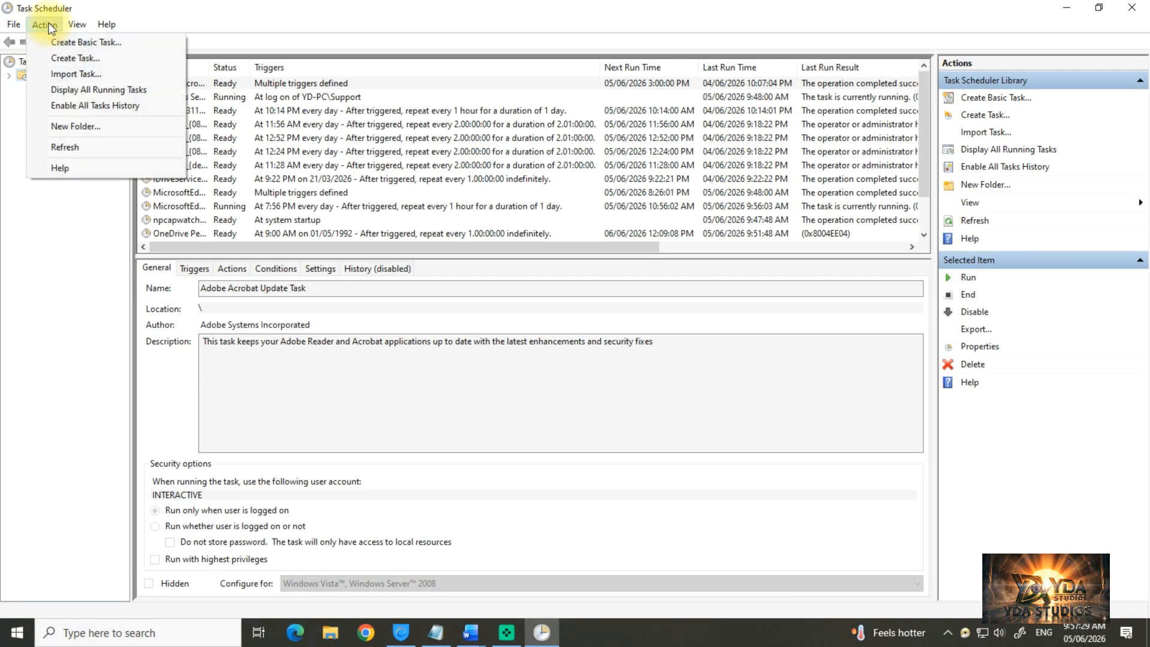
{"action": "left_click", "coordinate": [65, 58]}
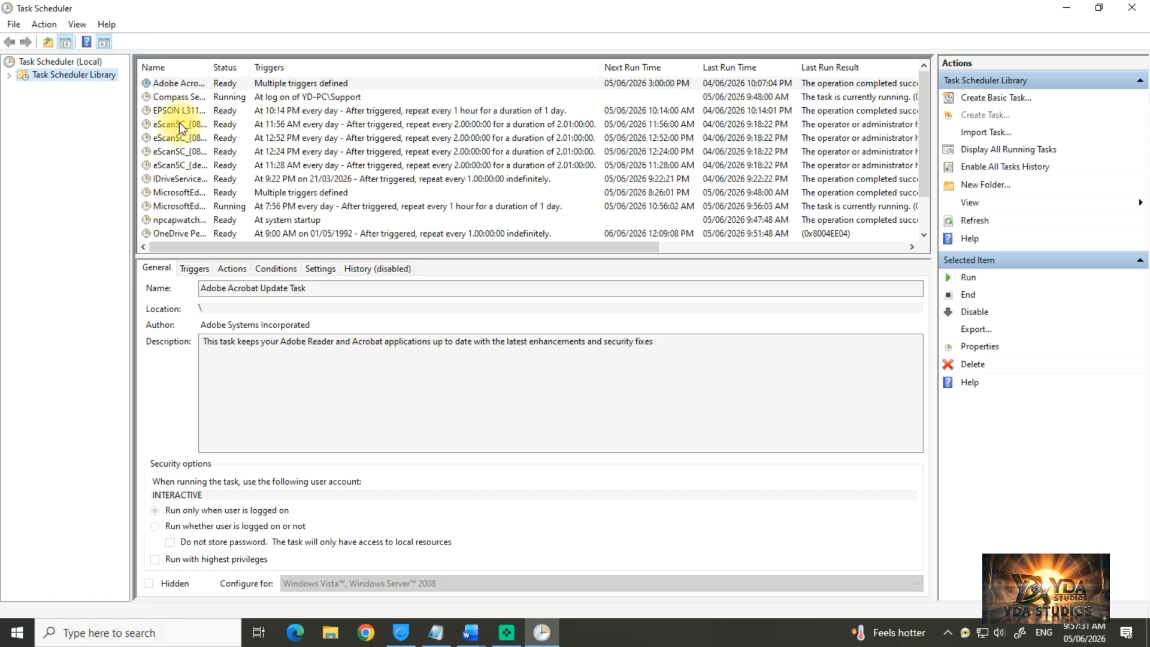
{"action": "left_click", "coordinate": [436, 632]}
{"action": "left_click_drag", "start_coordinate": [179, 246], "coordinate": [74, 246]}
{"action": "key", "text": "ctrl+c"}
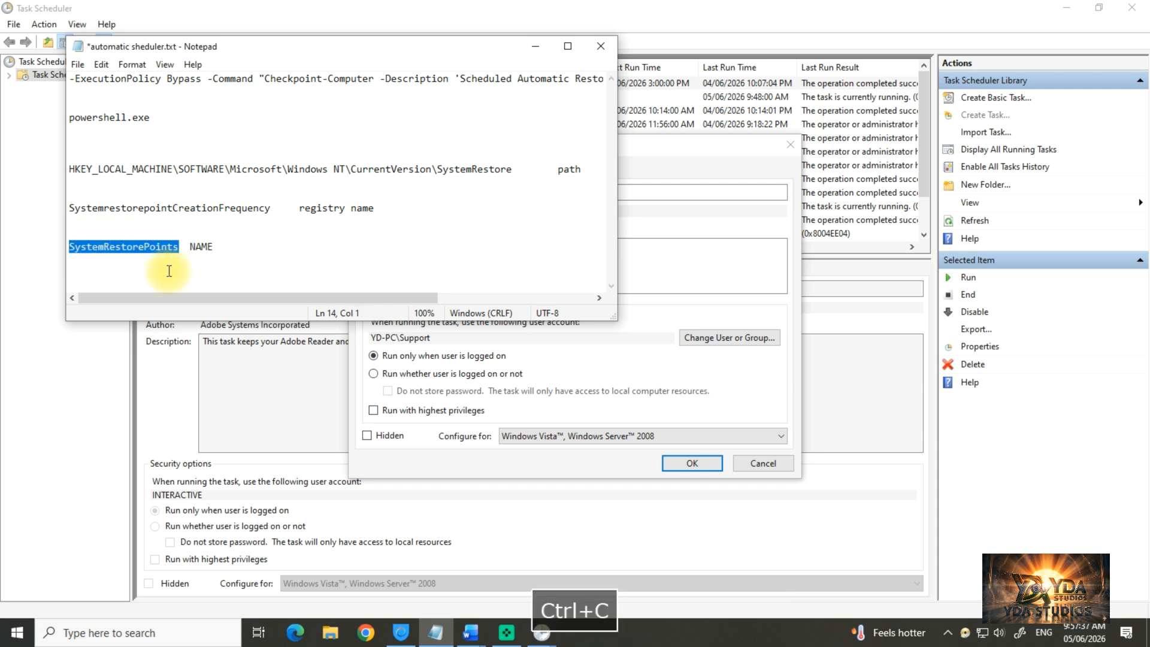
{"action": "key", "text": "alt+Tab"}
{"action": "left_click", "coordinate": [440, 190]}
{"action": "key", "text": "ctrl+v"}
Step: Set the task to run whether the user is logged on or not, without storing the password
{"action": "left_click", "coordinate": [462, 261]}
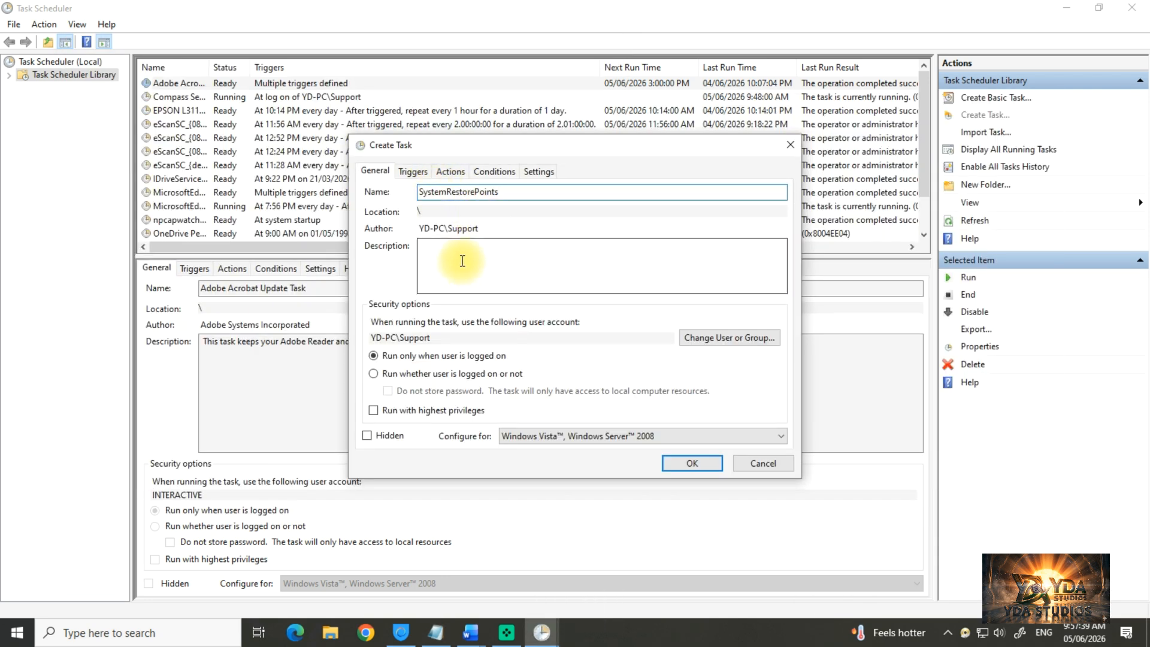
{"action": "left_click", "coordinate": [418, 374]}
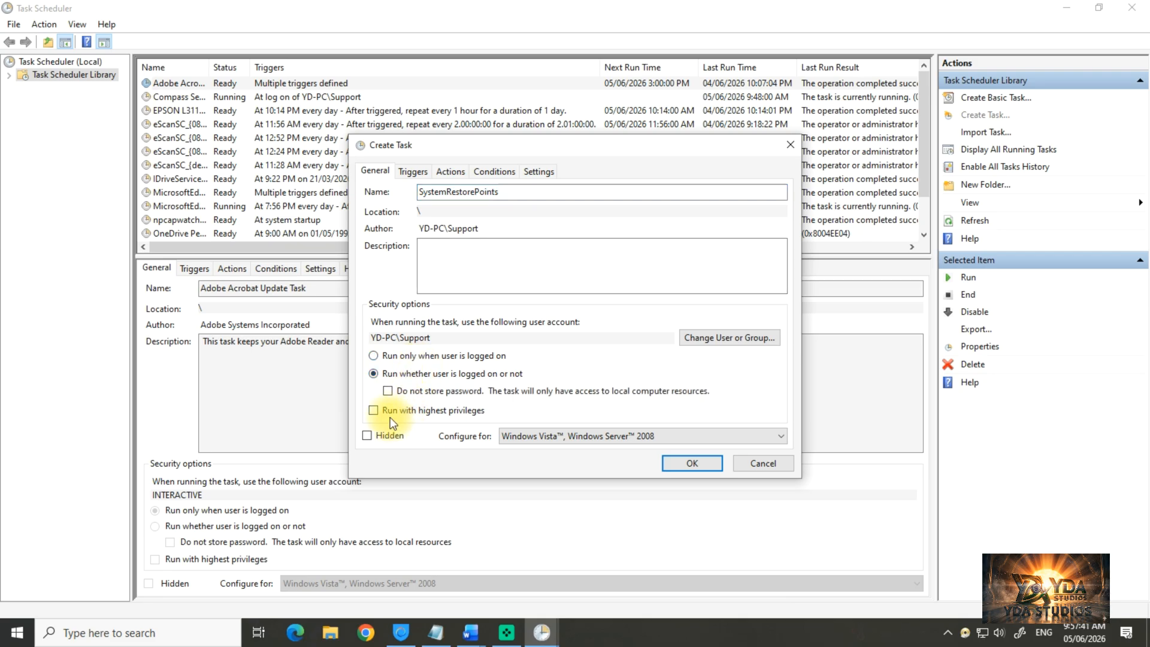
{"action": "left_click", "coordinate": [409, 394]}
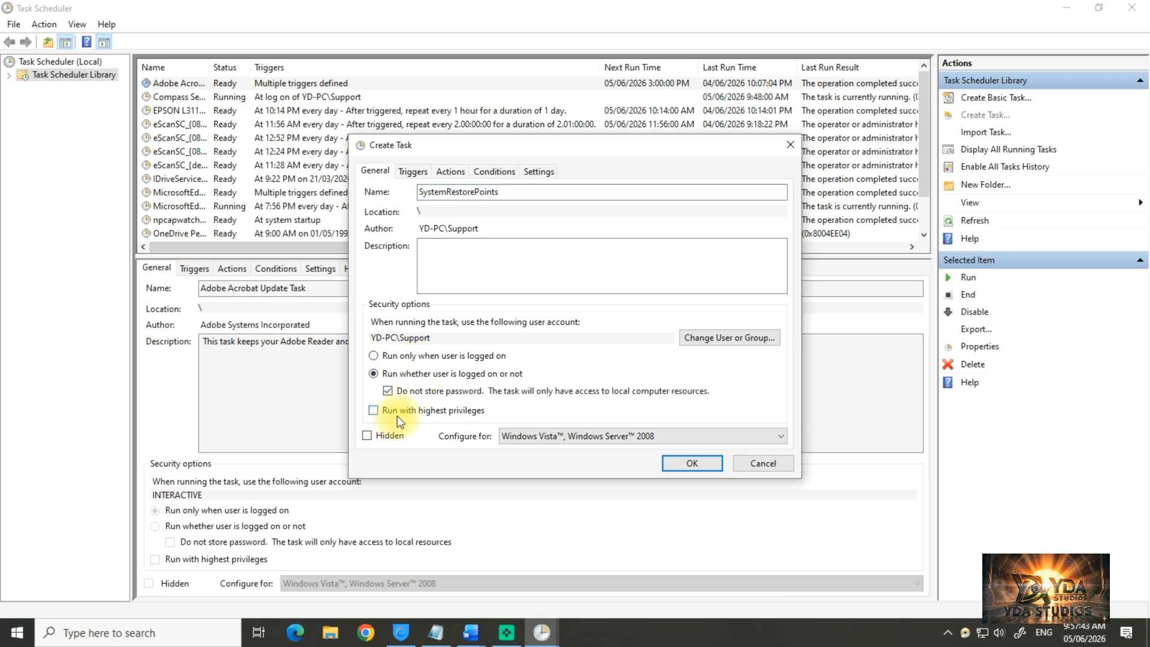
Step: Add a daily trigger to the task that starts at 9:10:00 AM and recurs every 1 day
{"action": "left_click", "coordinate": [413, 171]}
{"action": "left_click", "coordinate": [387, 429]}
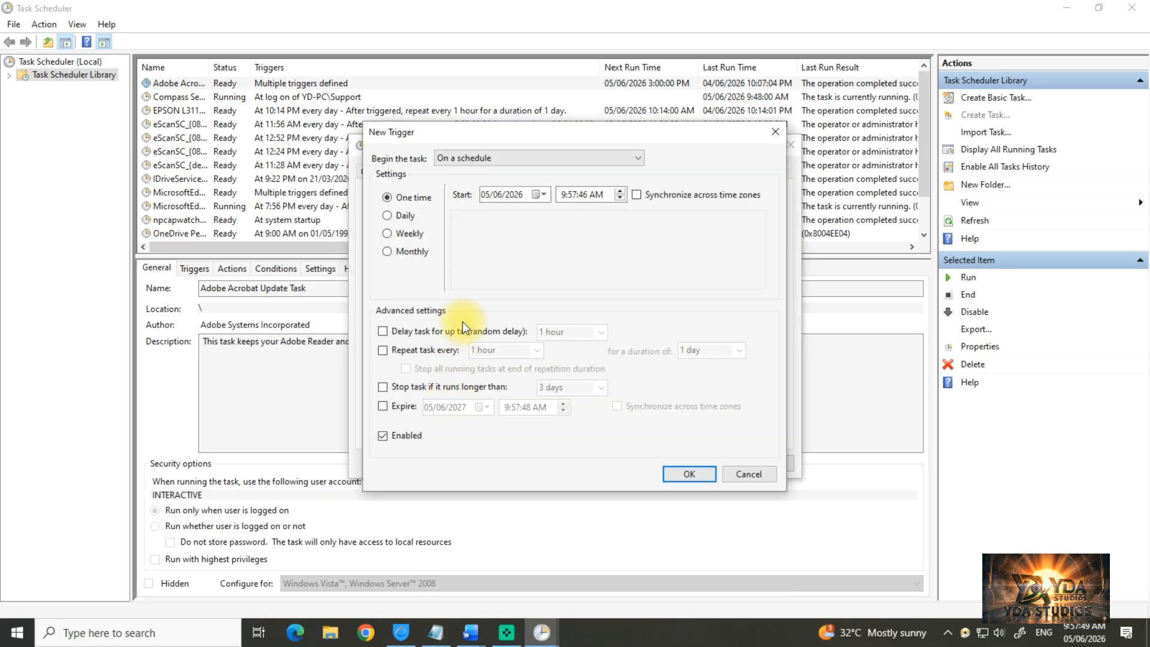
{"action": "left_click", "coordinate": [408, 214]}
{"action": "left_click", "coordinate": [570, 195]}
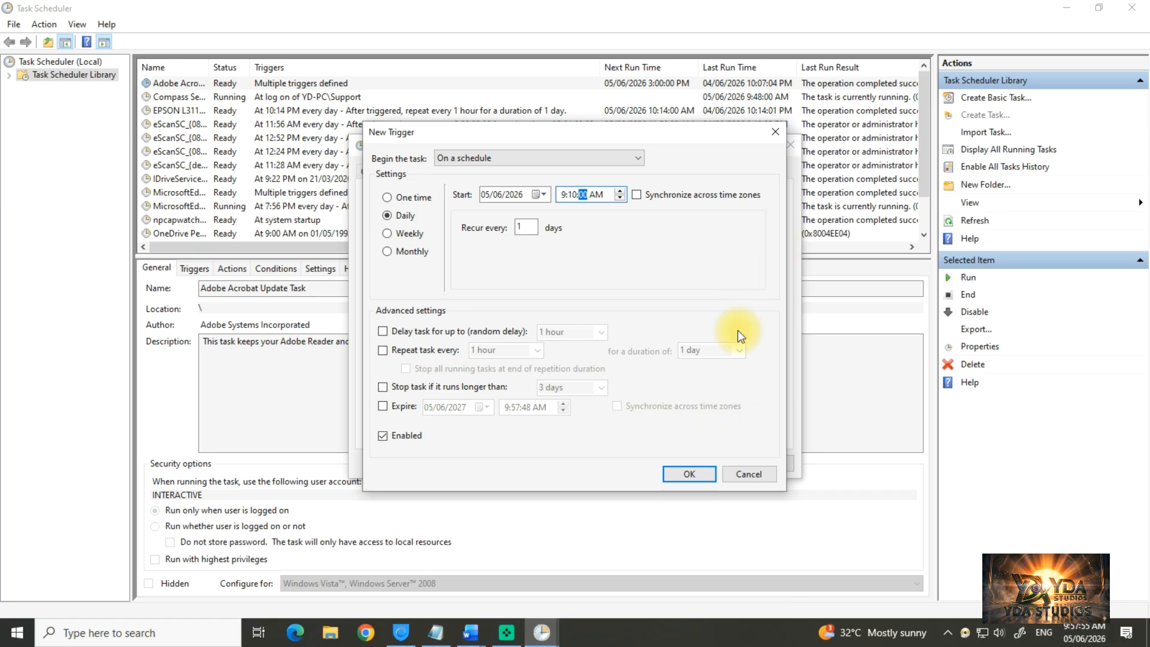
{"action": "left_click", "coordinate": [699, 473]}
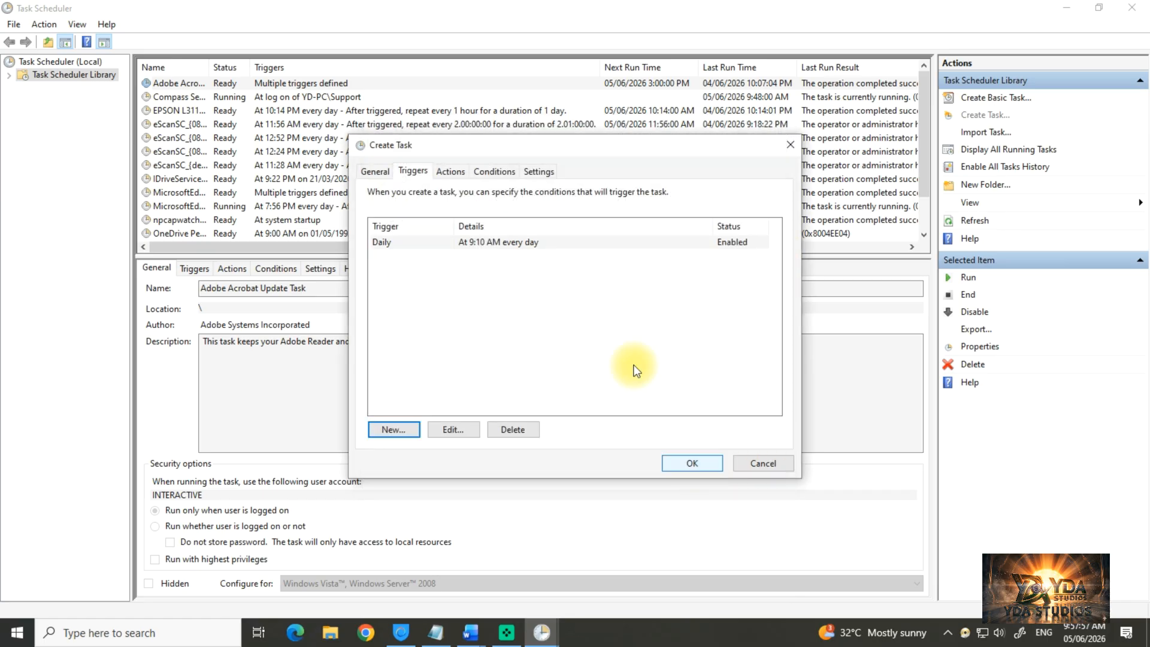
Step: Create a Start a program action for the task with powershell.exe from the notes as the program
{"action": "left_click", "coordinate": [453, 171]}
{"action": "left_click_drag", "start_coordinate": [555, 146], "coordinate": [807, 75]}
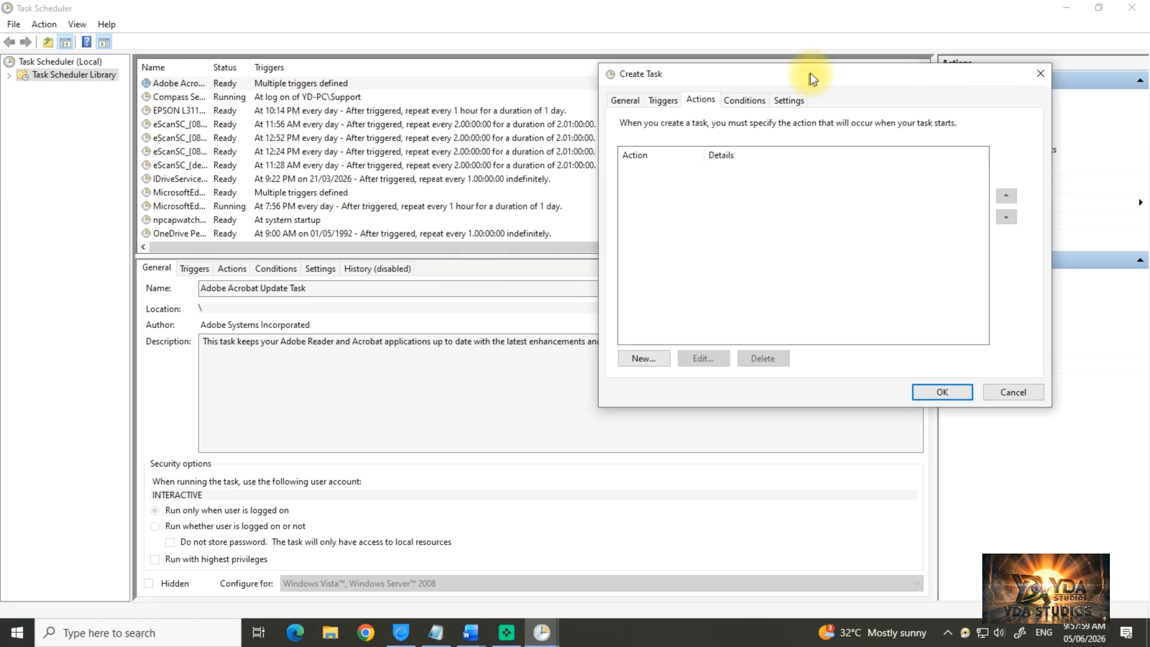
{"action": "left_click", "coordinate": [660, 357]}
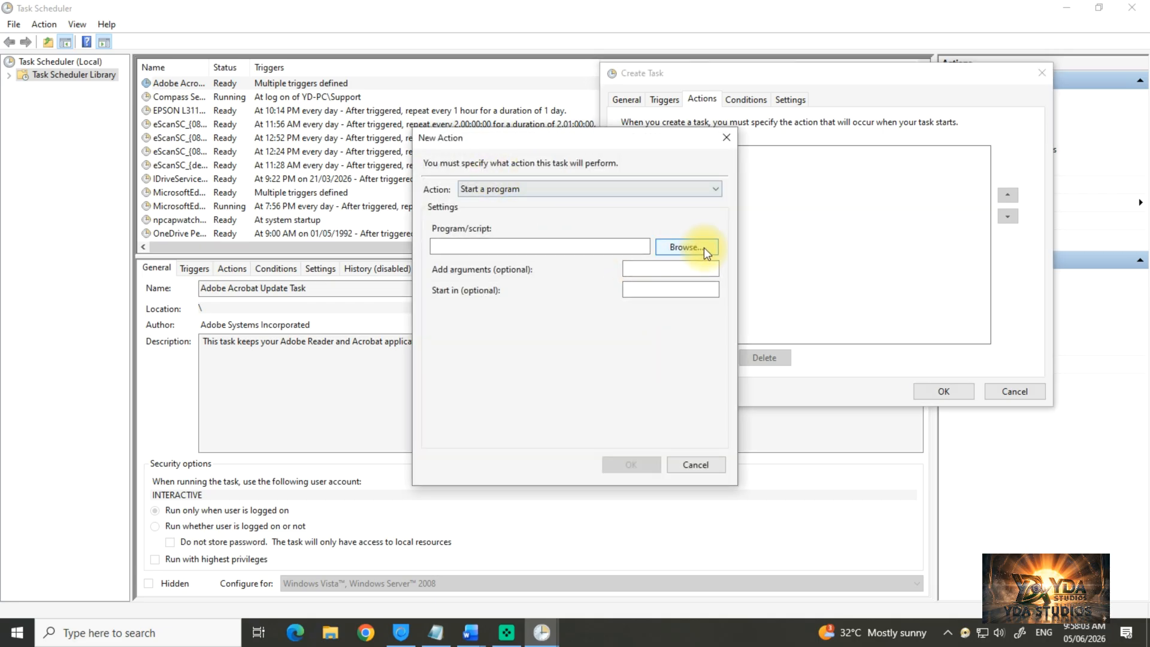
{"action": "left_click", "coordinate": [686, 198]}
{"action": "left_click", "coordinate": [663, 190]}
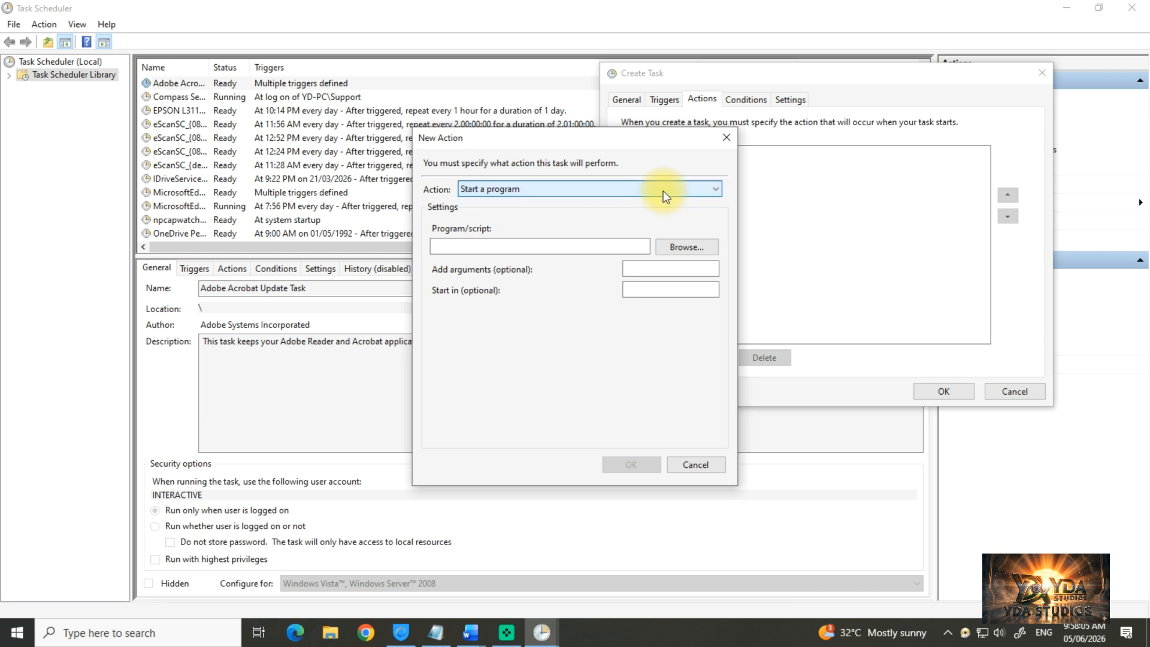
{"action": "left_click", "coordinate": [442, 247]}
{"action": "left_click", "coordinate": [435, 632]}
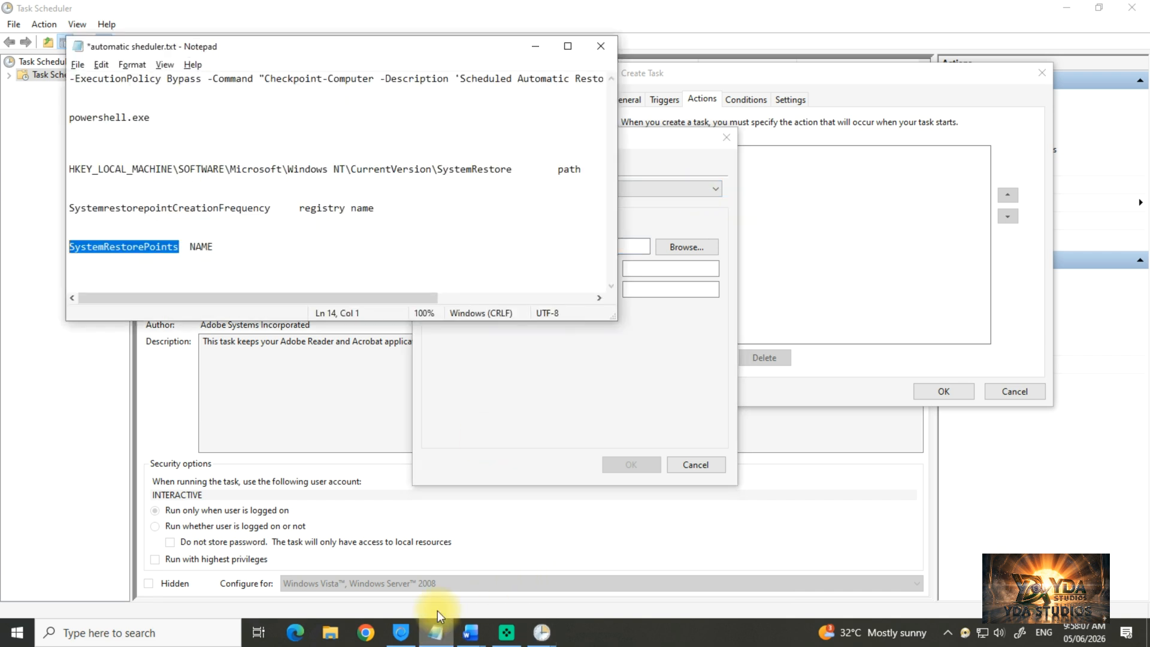
{"action": "double_click", "coordinate": [98, 117]}
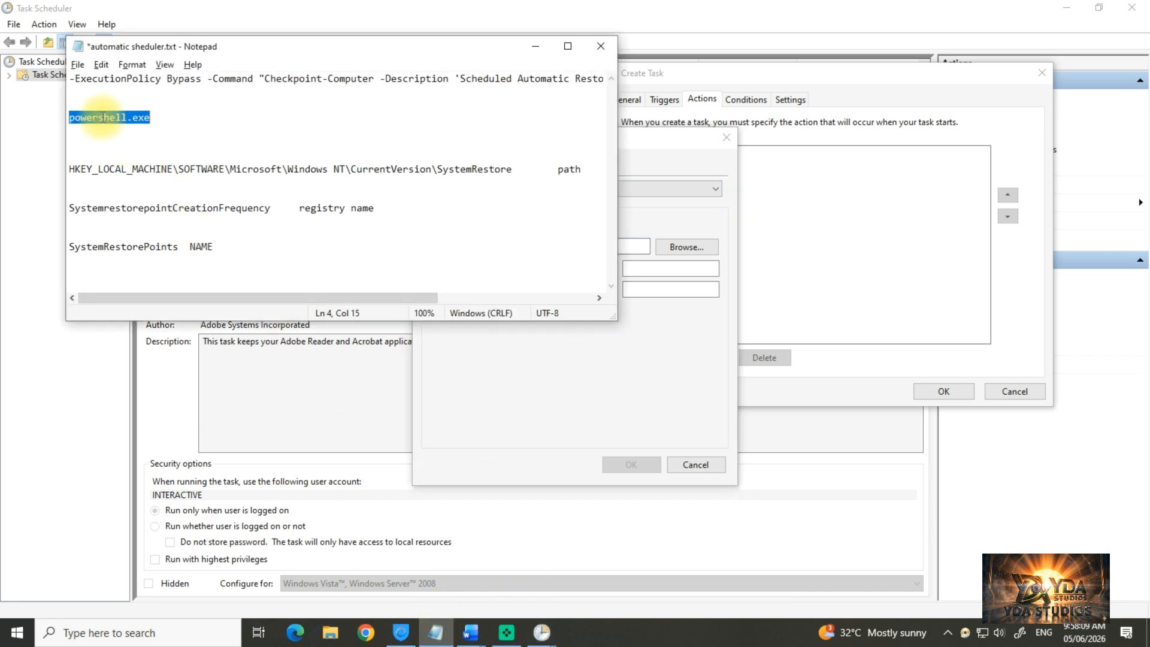
{"action": "key", "text": "ctrl+c"}
{"action": "left_click", "coordinate": [637, 248]}
{"action": "key", "text": "ctrl+v"}
Step: Copy the -ExecutionPolicy Bypass -Command "Checkpoint-Computer line from the notes into the action's arguments and confirm the action
{"action": "left_click", "coordinate": [666, 270]}
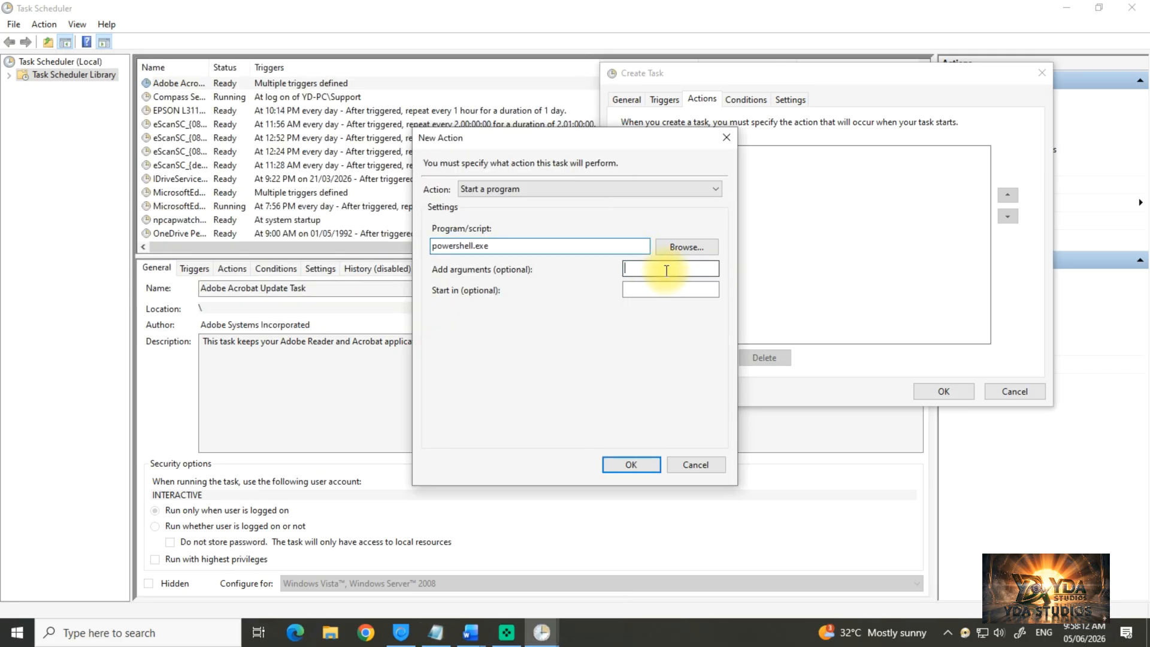
{"action": "left_click", "coordinate": [435, 632]}
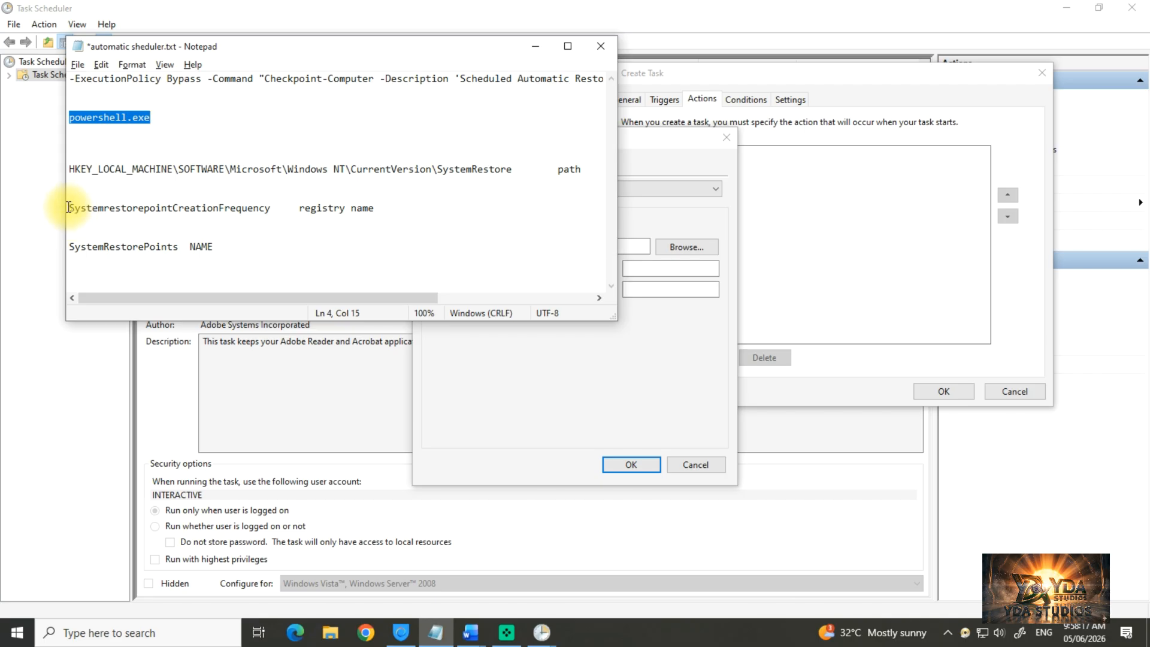
{"action": "left_click", "coordinate": [72, 80]}
{"action": "key", "text": "shift+Down"}
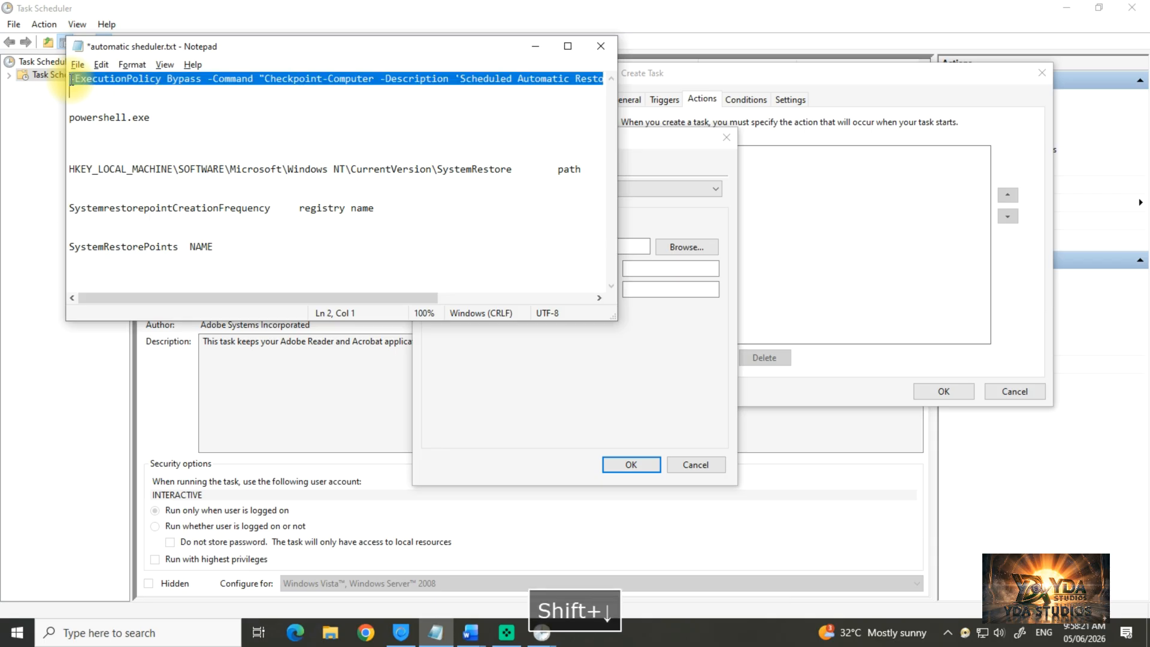
{"action": "key", "text": "ctrl+c"}
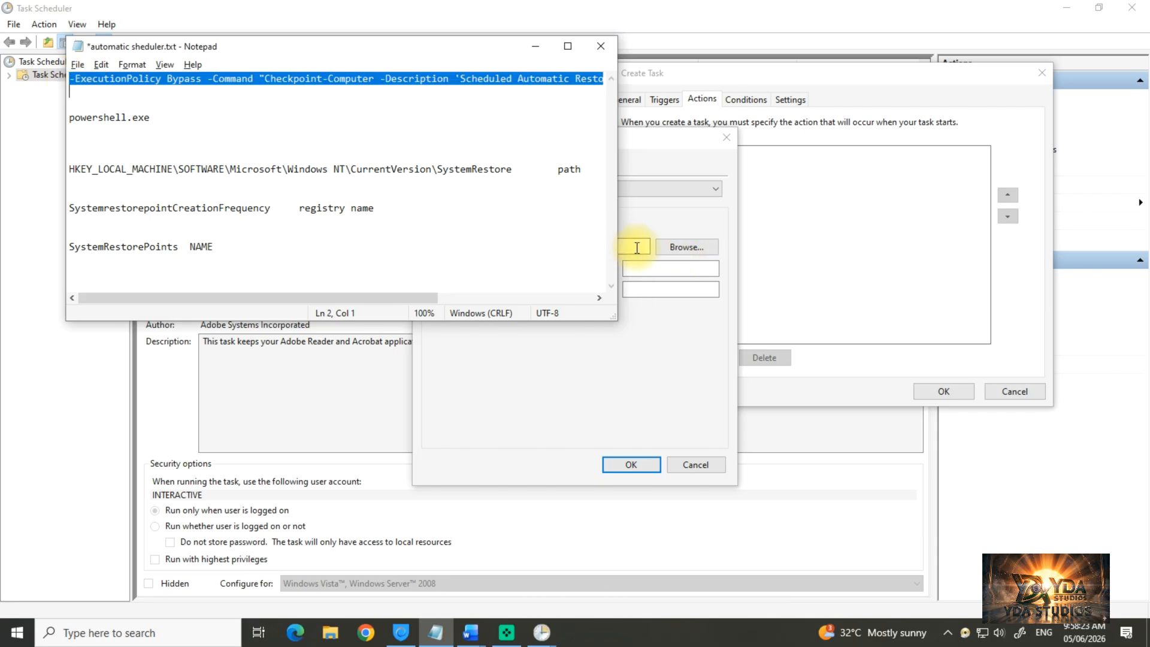
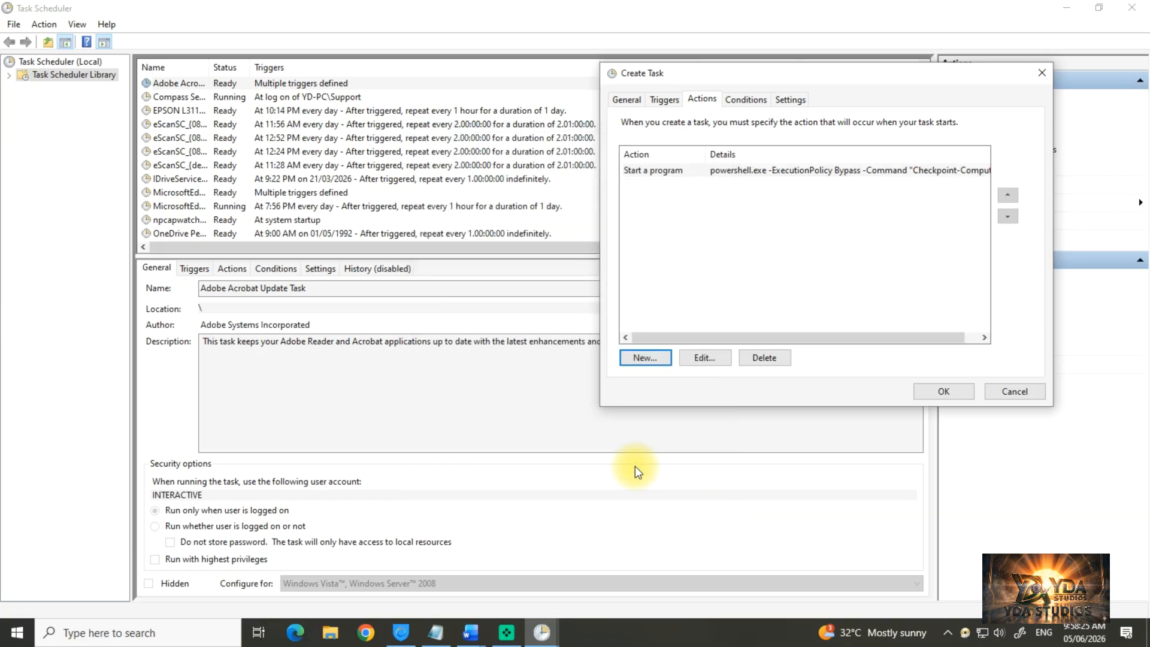
Step: Review the task's conditions and additional settings, keep their defaults, and save the task
{"action": "left_click", "coordinate": [743, 99]}
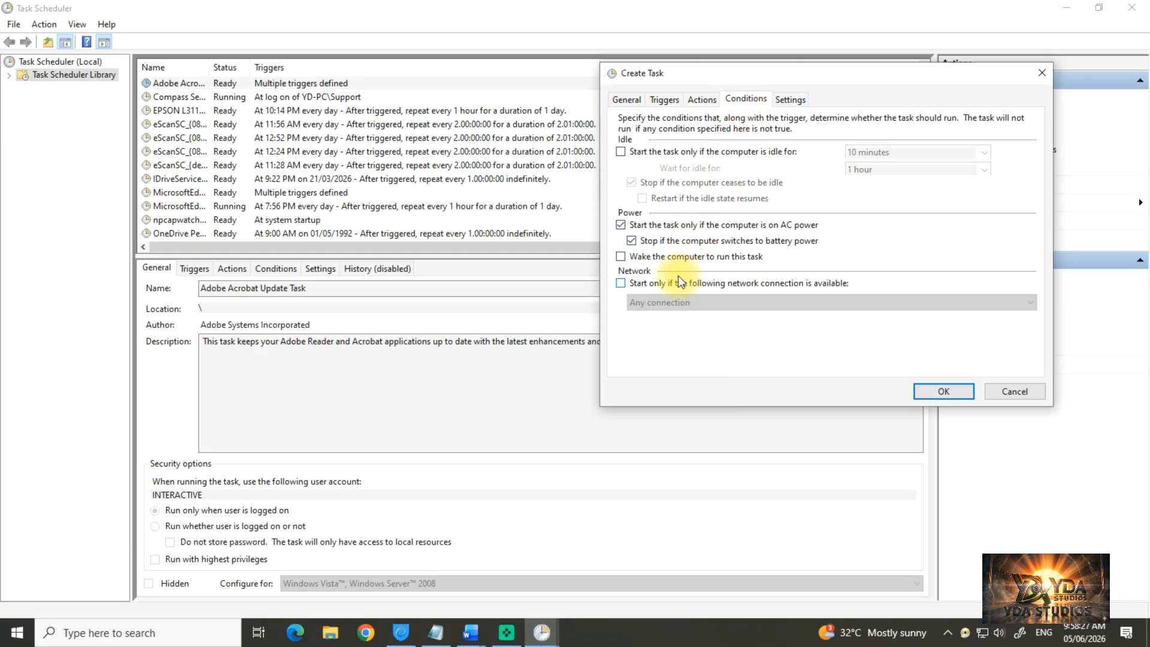
{"action": "left_click", "coordinate": [791, 98]}
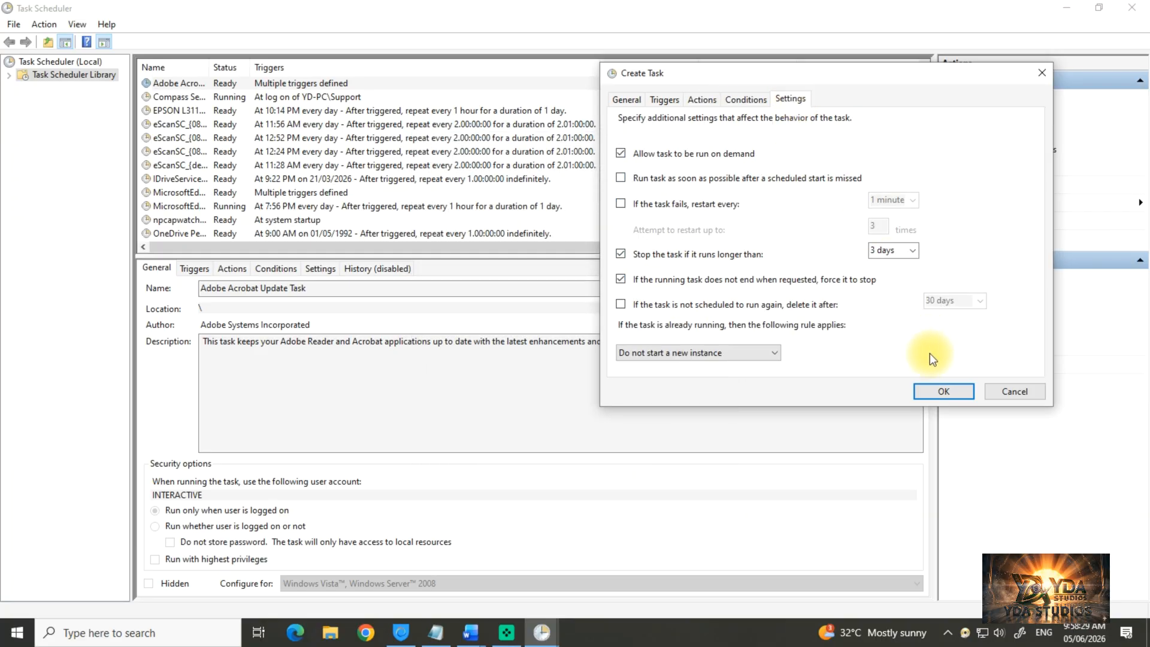
{"action": "left_click", "coordinate": [936, 392]}
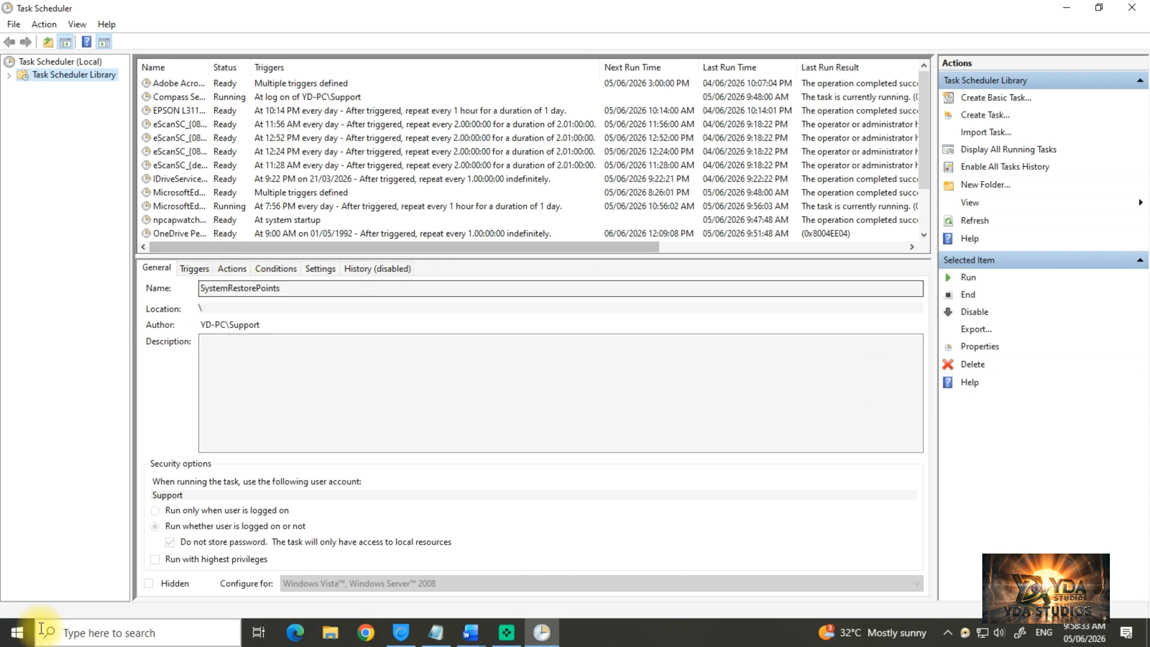
Step: Switch to File Explorer and open the system properties of This PC
{"action": "left_click", "coordinate": [331, 632]}
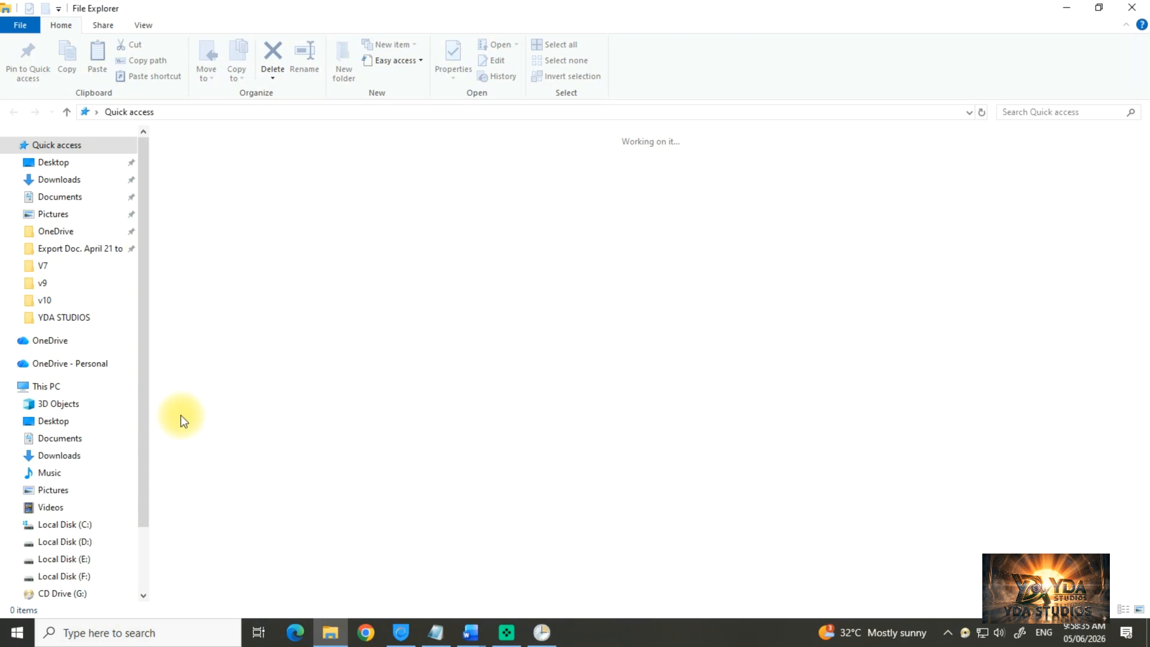
{"action": "left_click", "coordinate": [46, 388]}
{"action": "right_click", "coordinate": [526, 547]}
{"action": "left_click", "coordinate": [534, 542]}
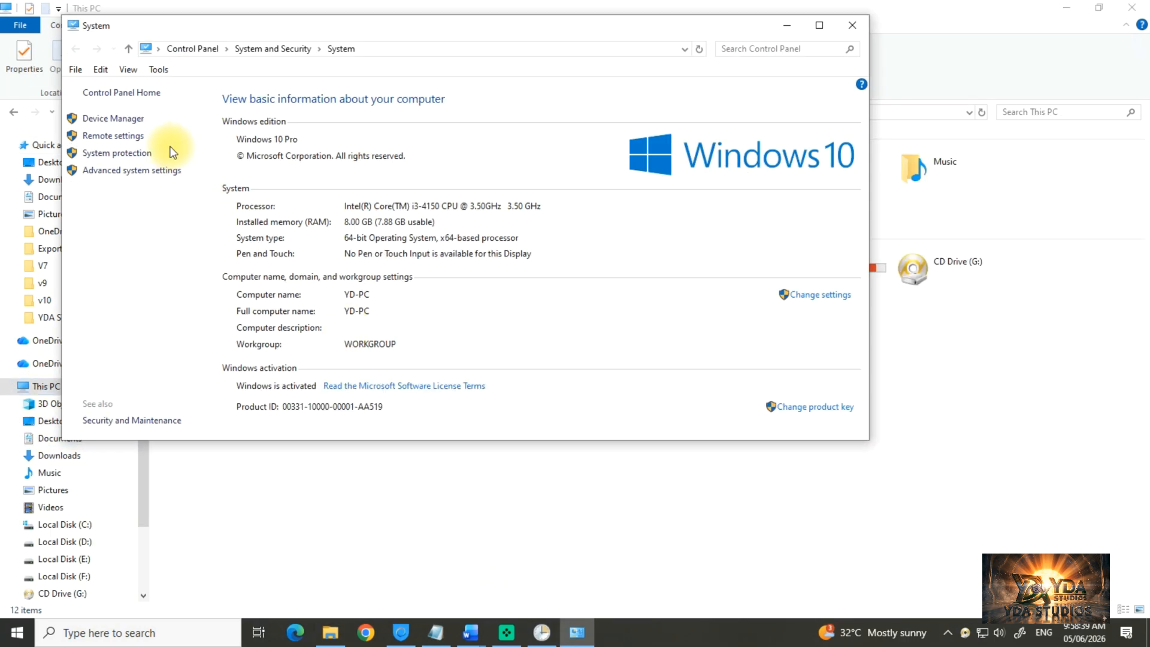
Step: Open the System Protection settings, look through the listed drives, and open the restore configuration of Local Disk (E:)
{"action": "left_click", "coordinate": [99, 153]}
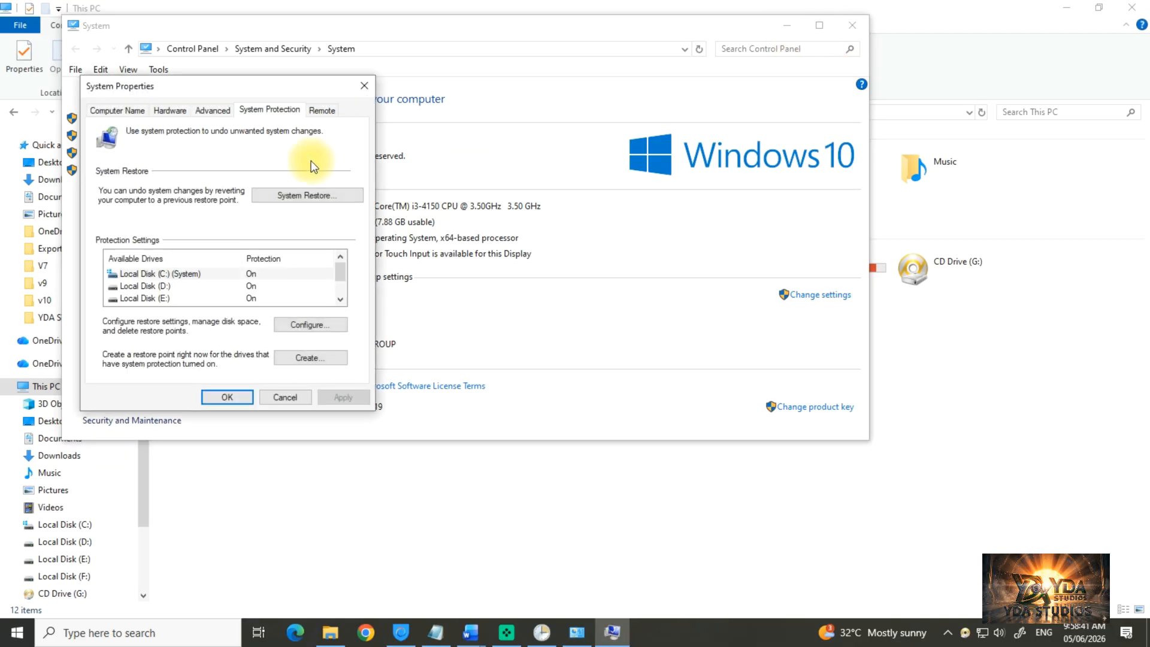
{"action": "left_click", "coordinate": [227, 277]}
{"action": "left_click", "coordinate": [207, 289]}
{"action": "left_click", "coordinate": [196, 297]}
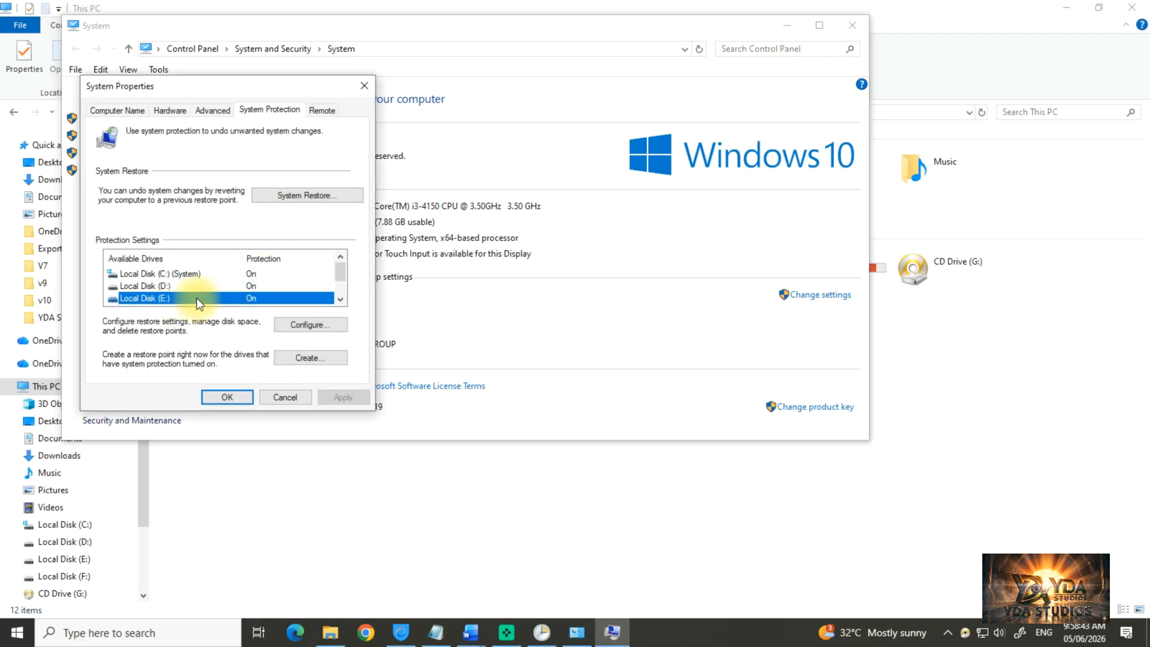
{"action": "left_click", "coordinate": [318, 327]}
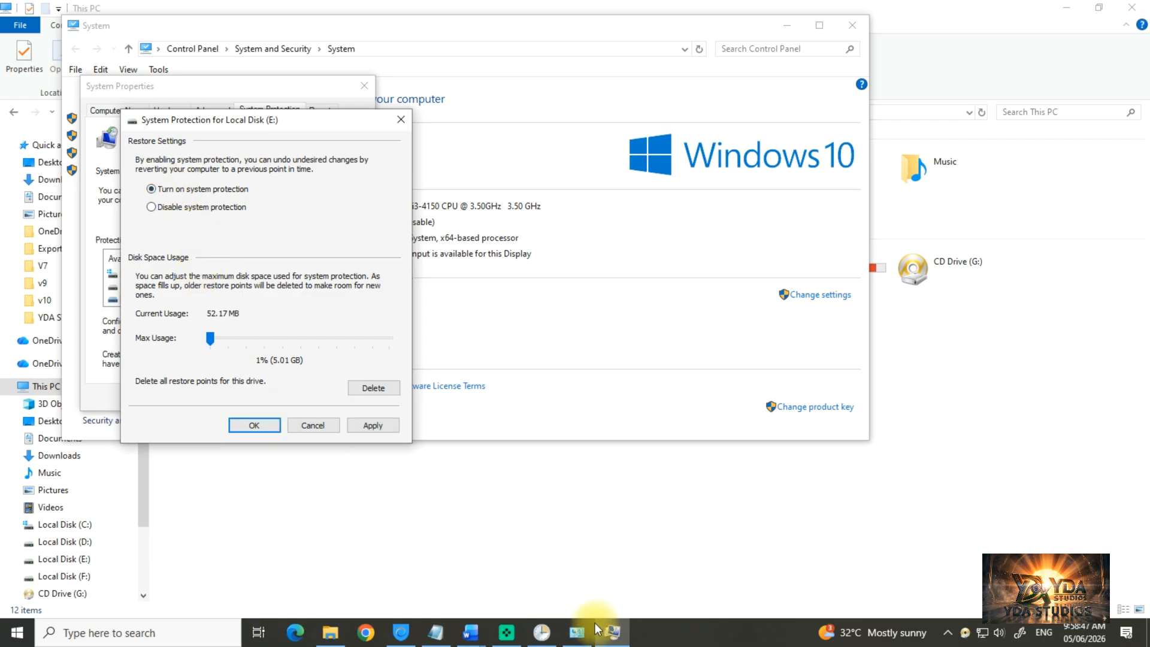
Step: Switch to the Word document and start a new line below "Lets start now." with "Make sure that all the"
{"action": "left_click", "coordinate": [437, 634]}
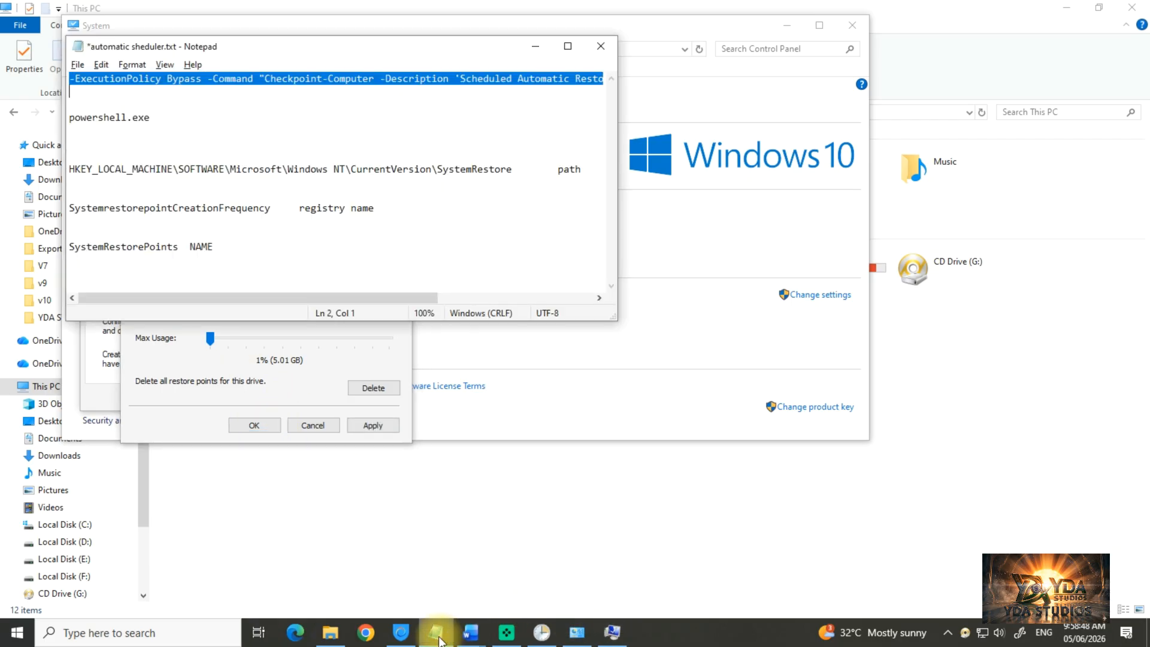
{"action": "left_click", "coordinate": [470, 634]}
{"action": "left_click", "coordinate": [541, 584]}
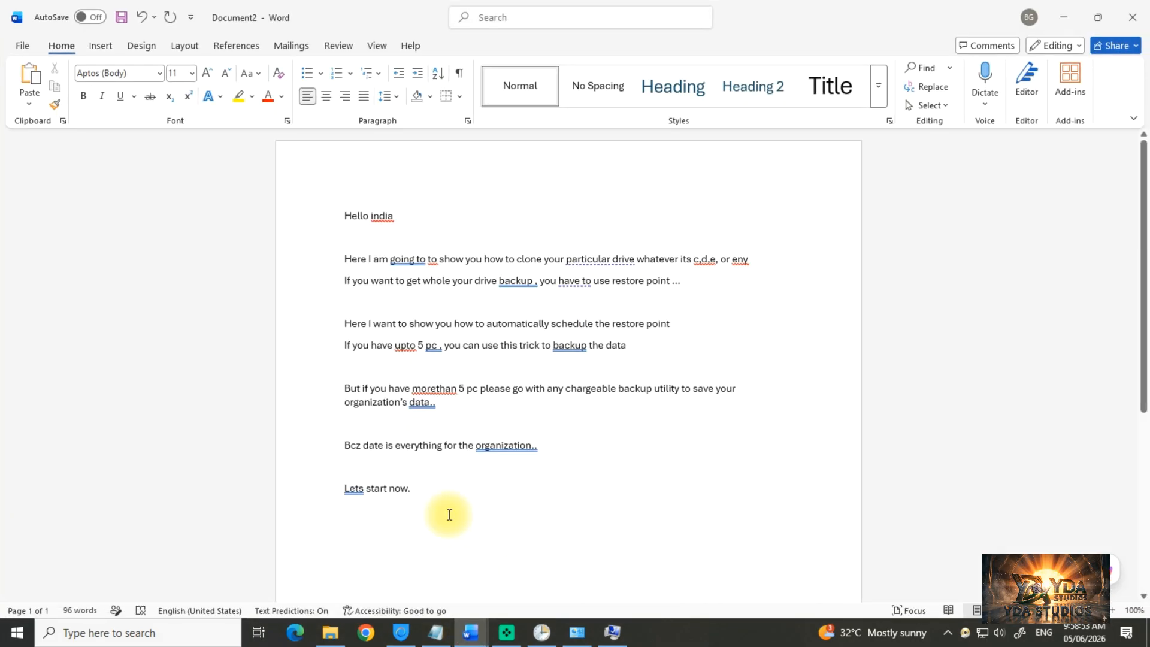
{"action": "type", "text": "Make sure "}
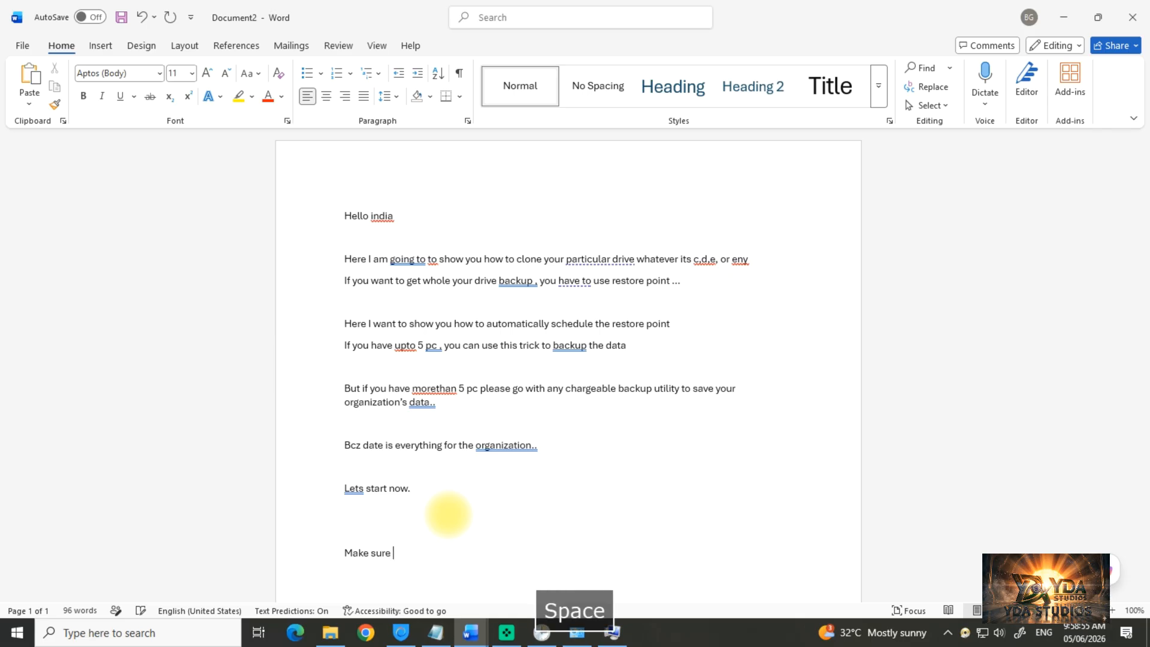
{"action": "type", "text": "that all the"}
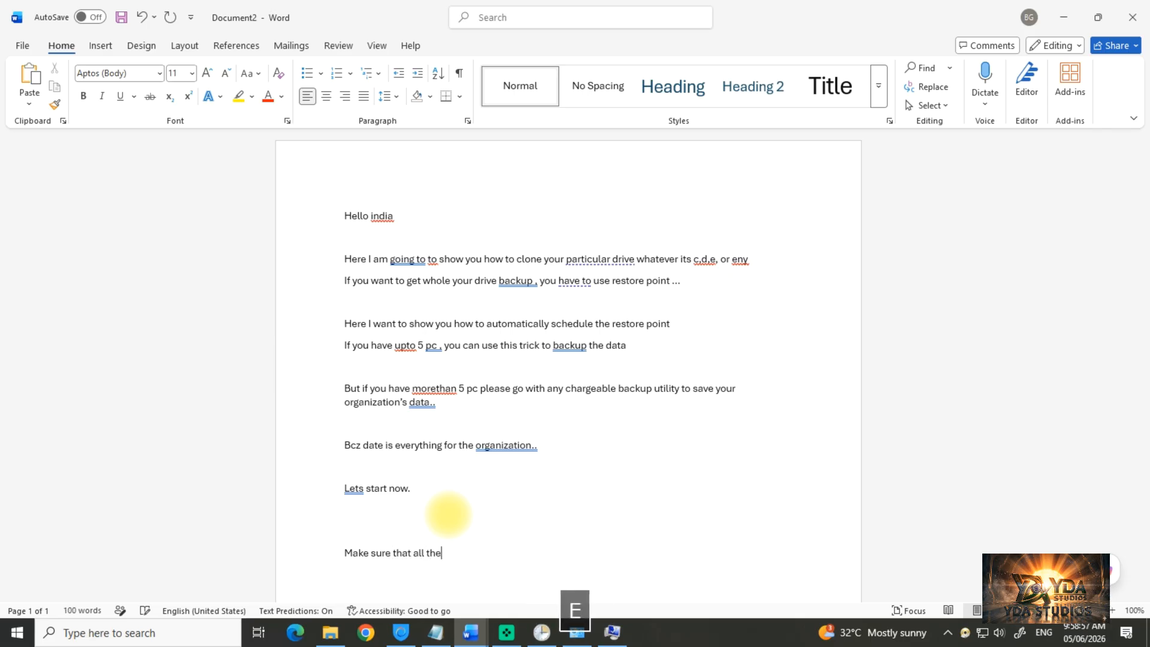
Step: Place a smaller Word window beside the protection dialogs, and cancel the Local Disk (E:) settings to select Local Disk (F:) instead
{"action": "double_click", "coordinate": [759, 26]}
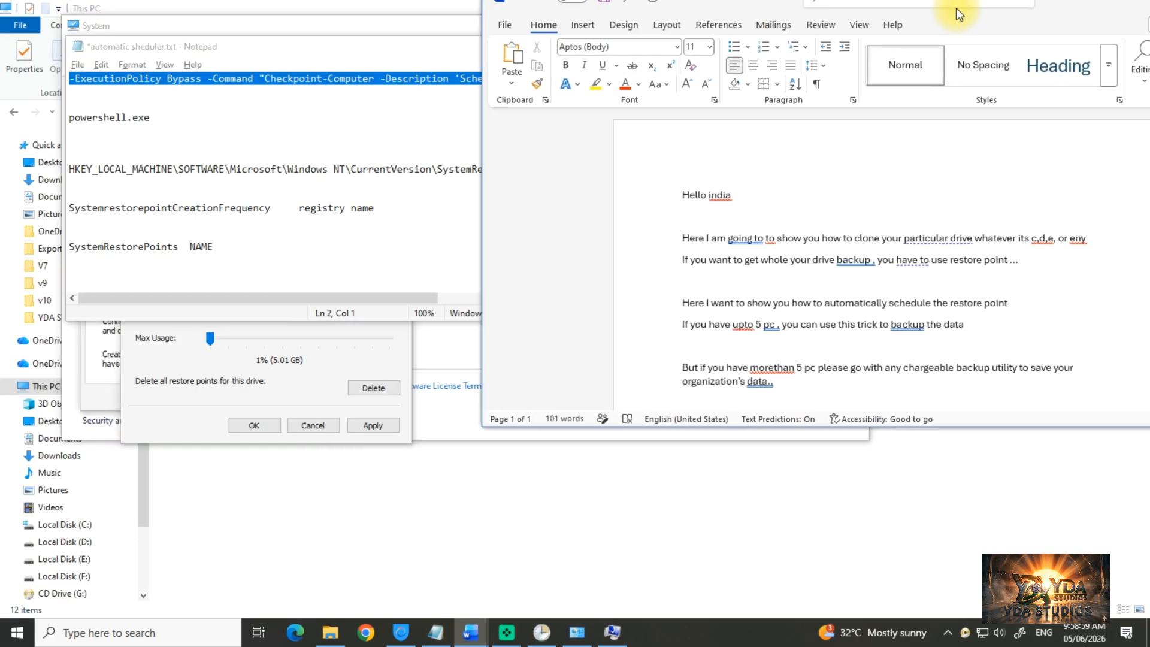
{"action": "left_click", "coordinate": [450, 42]}
{"action": "left_click", "coordinate": [539, 45]}
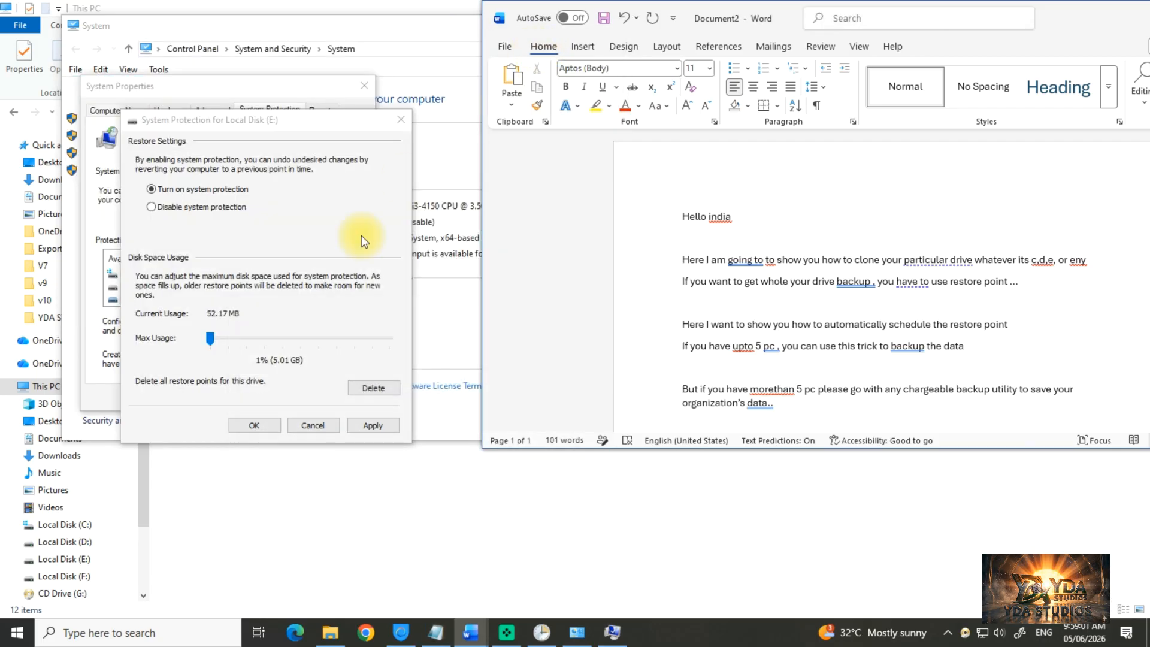
{"action": "left_click", "coordinate": [315, 424]}
{"action": "left_click", "coordinate": [162, 305]}
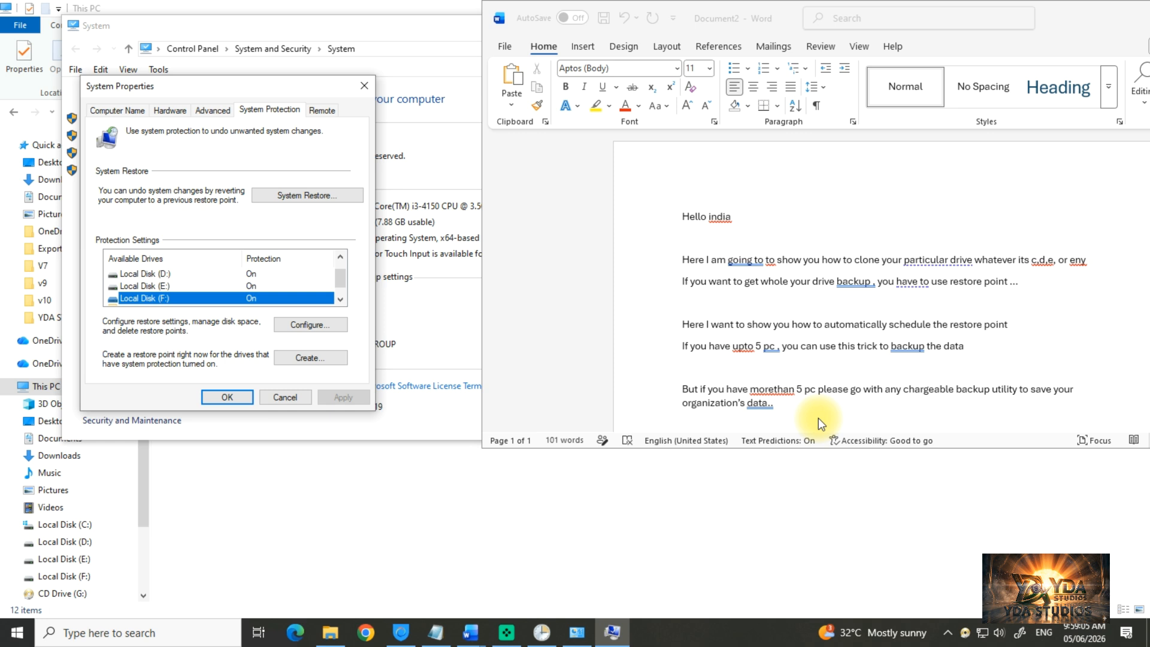
Step: Complete the last sentence of the Word document with "drive protection will be on"
{"action": "scroll", "coordinate": [803, 419], "scroll_direction": "down", "scroll_amount": 4}
{"action": "left_click", "coordinate": [794, 415]}
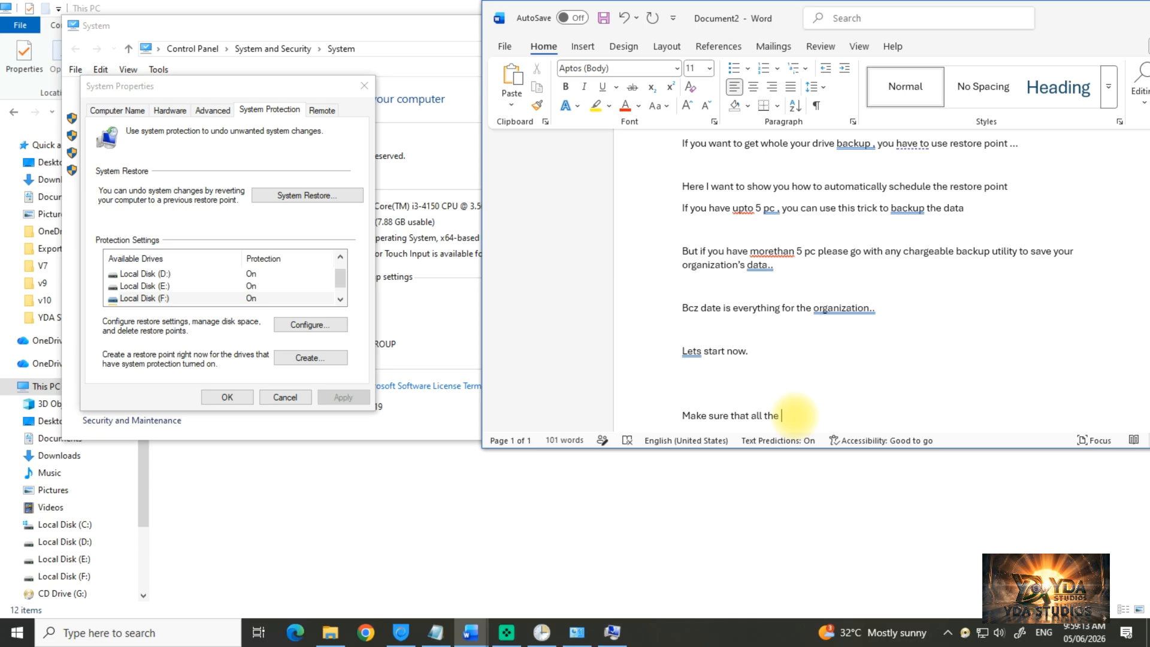
{"action": "type", "text": "drive "}
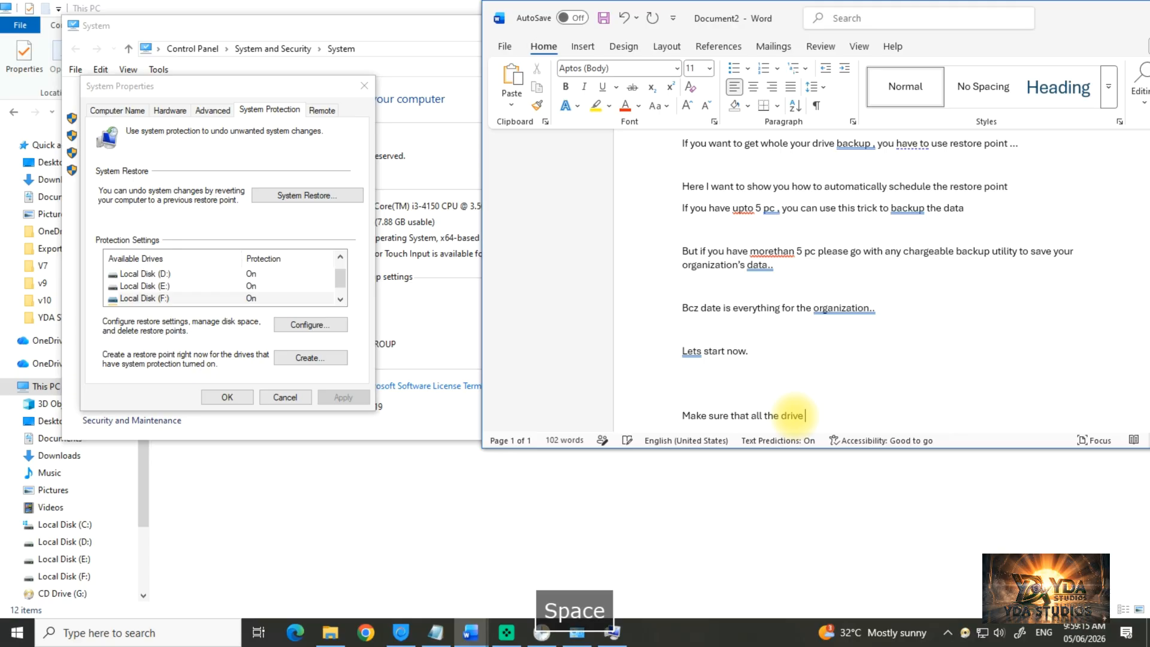
{"action": "type", "text": "p"}
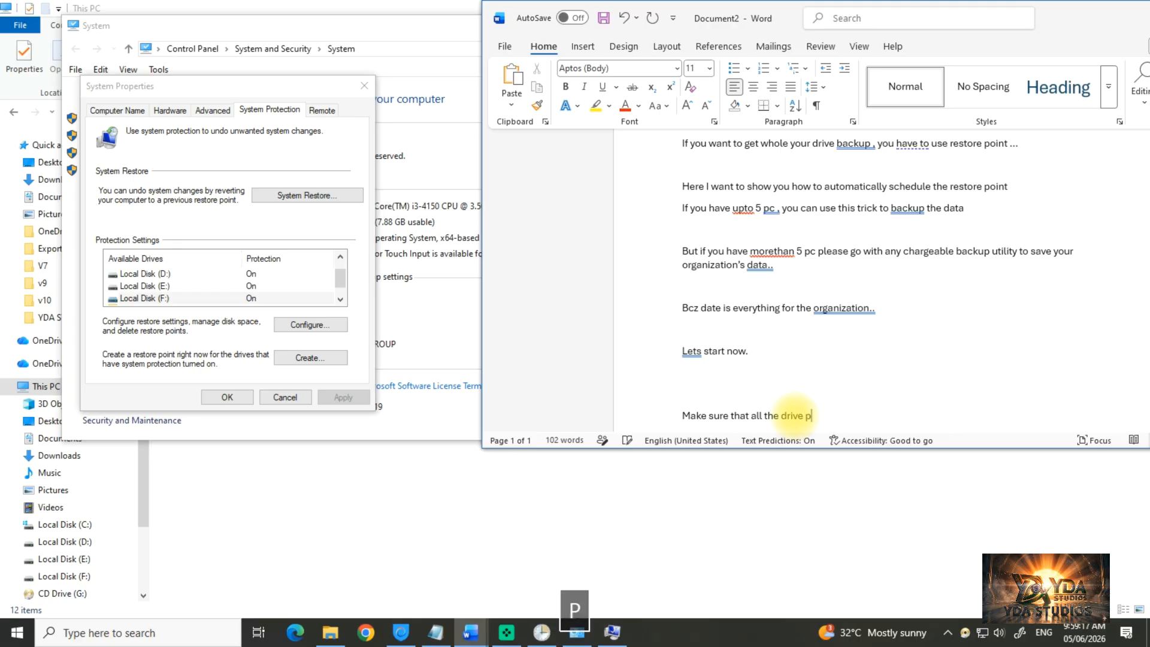
{"action": "type", "text": "rotec"}
{"action": "key", "text": "BackSpace"}
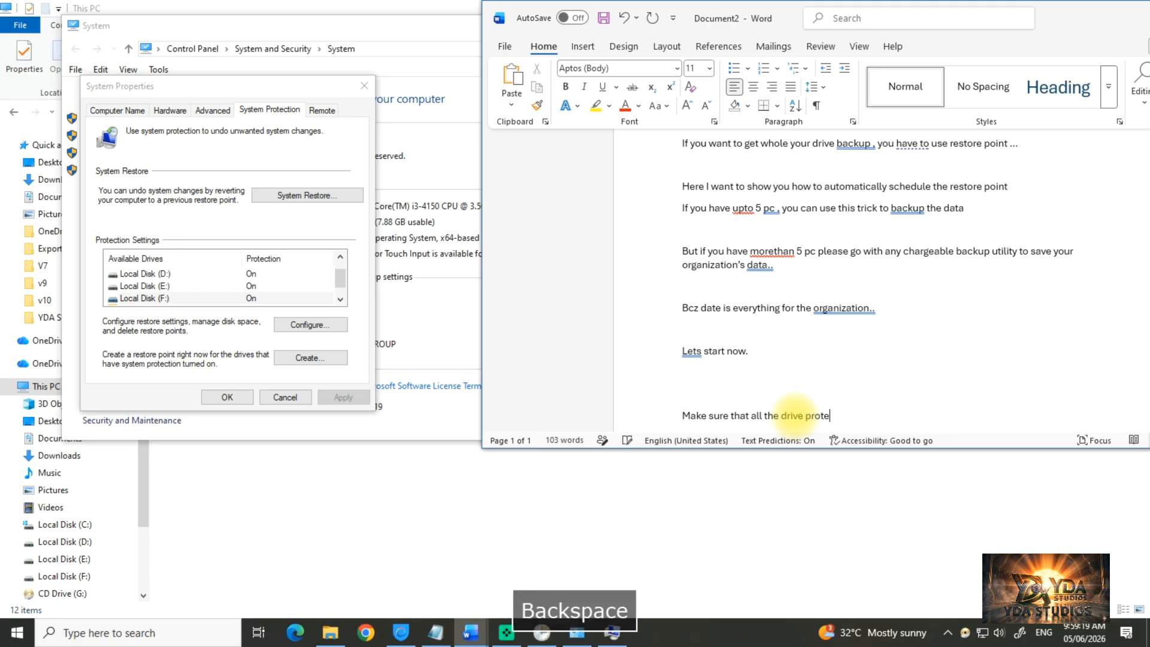
{"action": "type", "text": "ction w"}
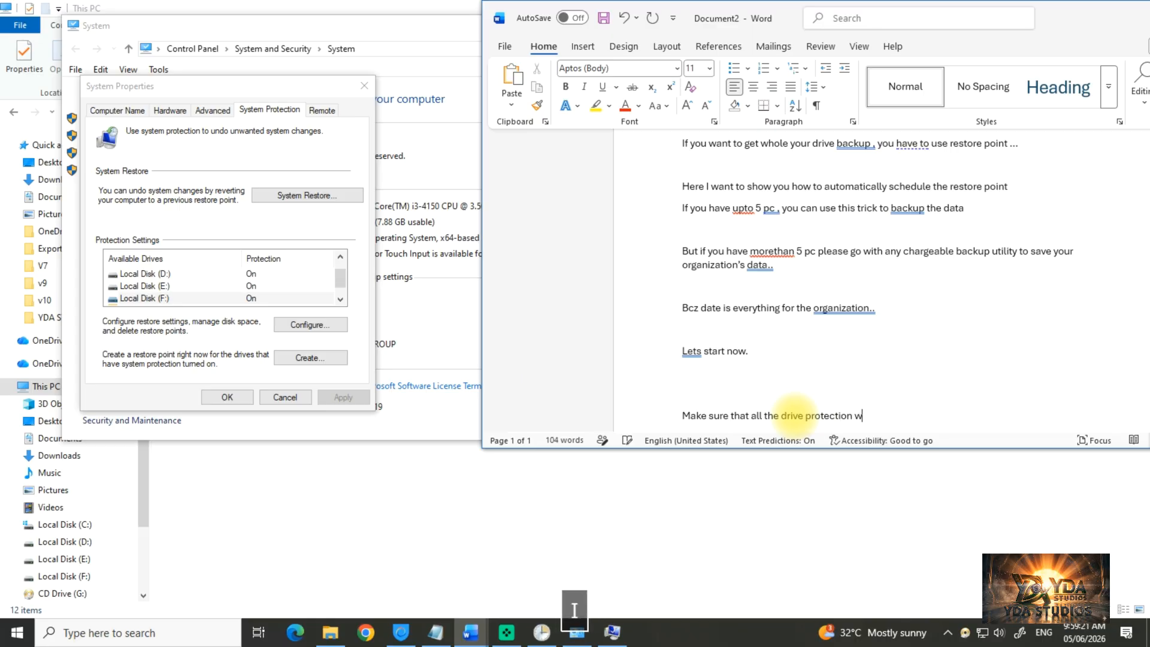
{"action": "type", "text": "ill be on"}
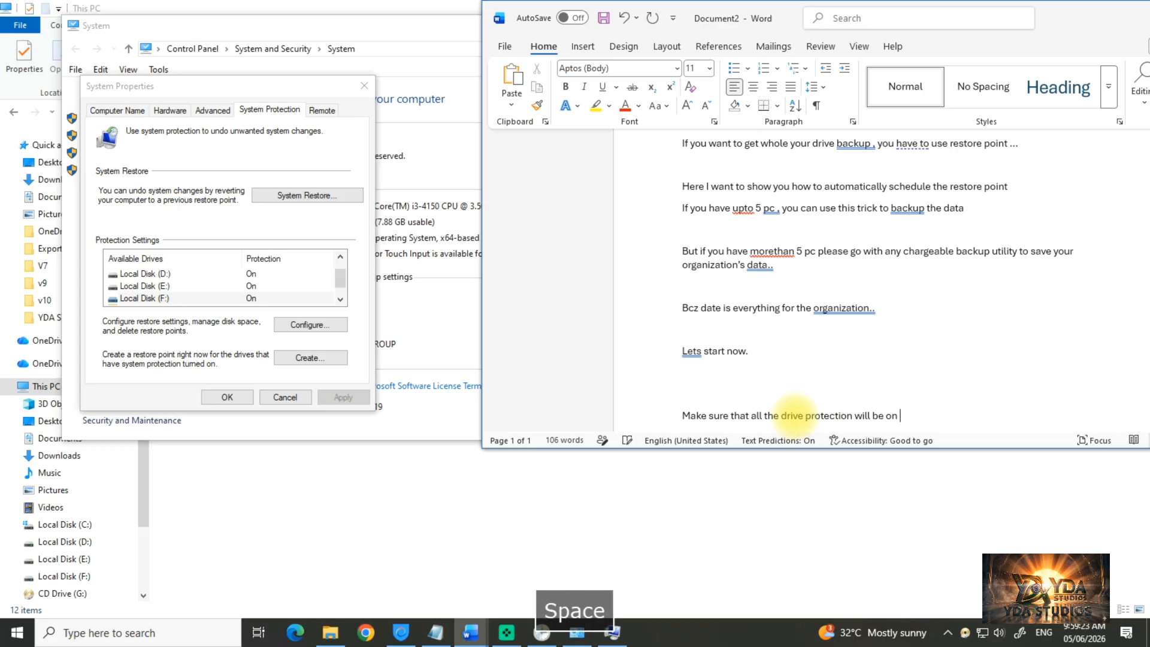
Step: Set Local Disk (F:) to Turn on system protection, confirm it, and close the System Properties dialog with OK
{"action": "left_click", "coordinate": [314, 325]}
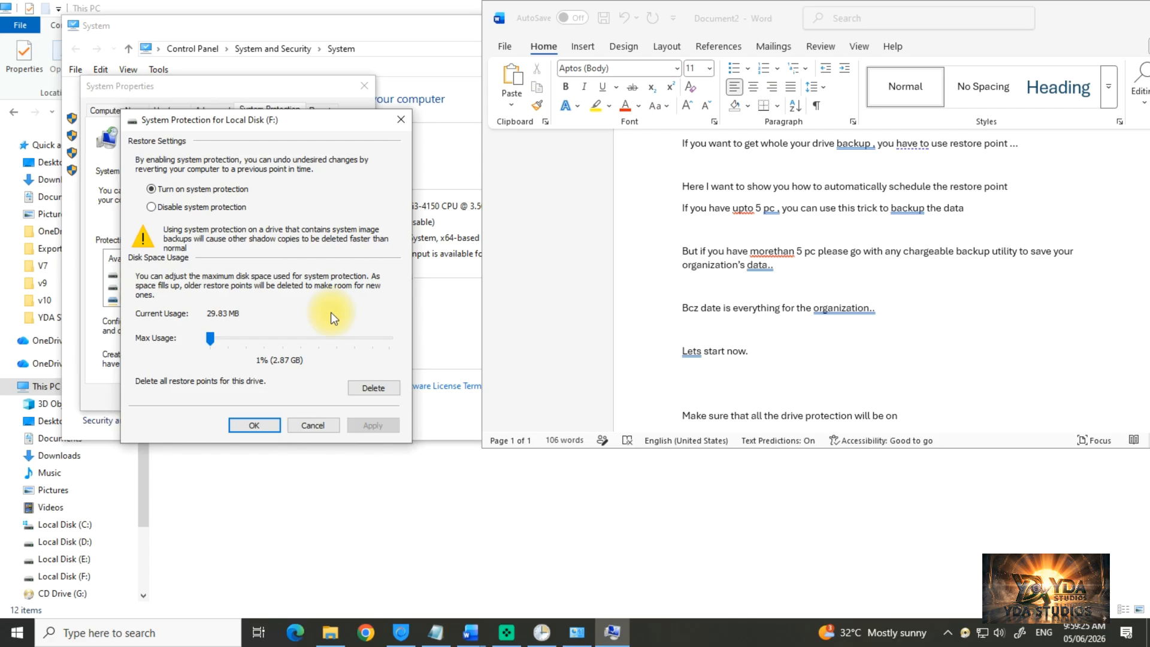
{"action": "left_click", "coordinate": [187, 187]}
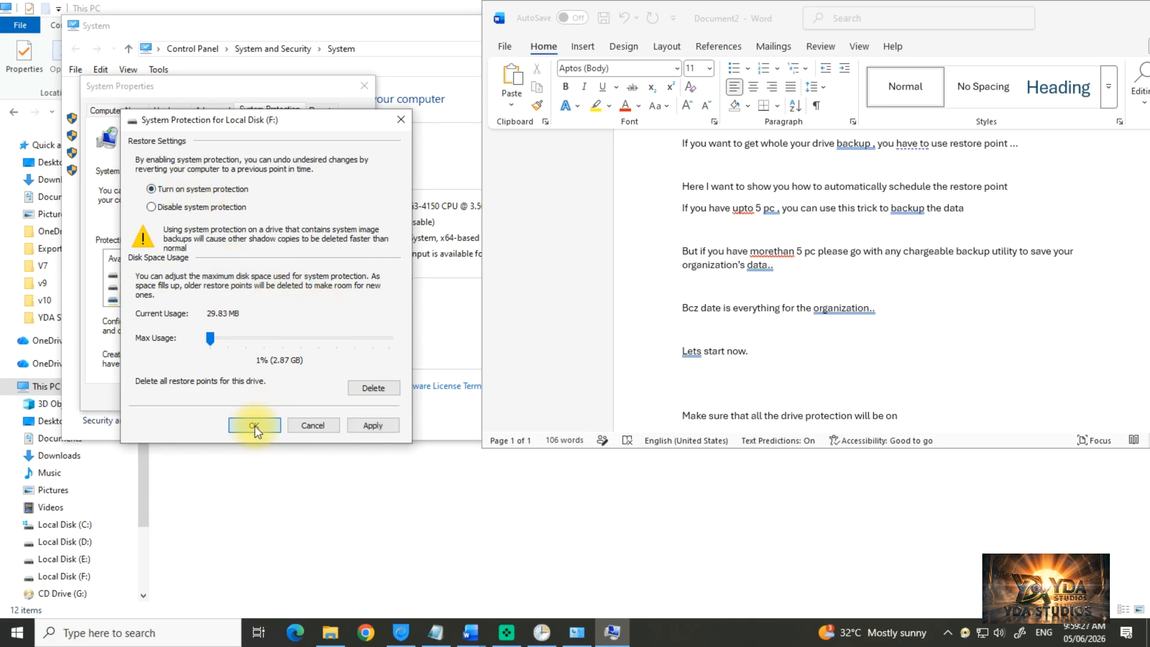
{"action": "left_click", "coordinate": [254, 425]}
{"action": "left_click", "coordinate": [186, 296]}
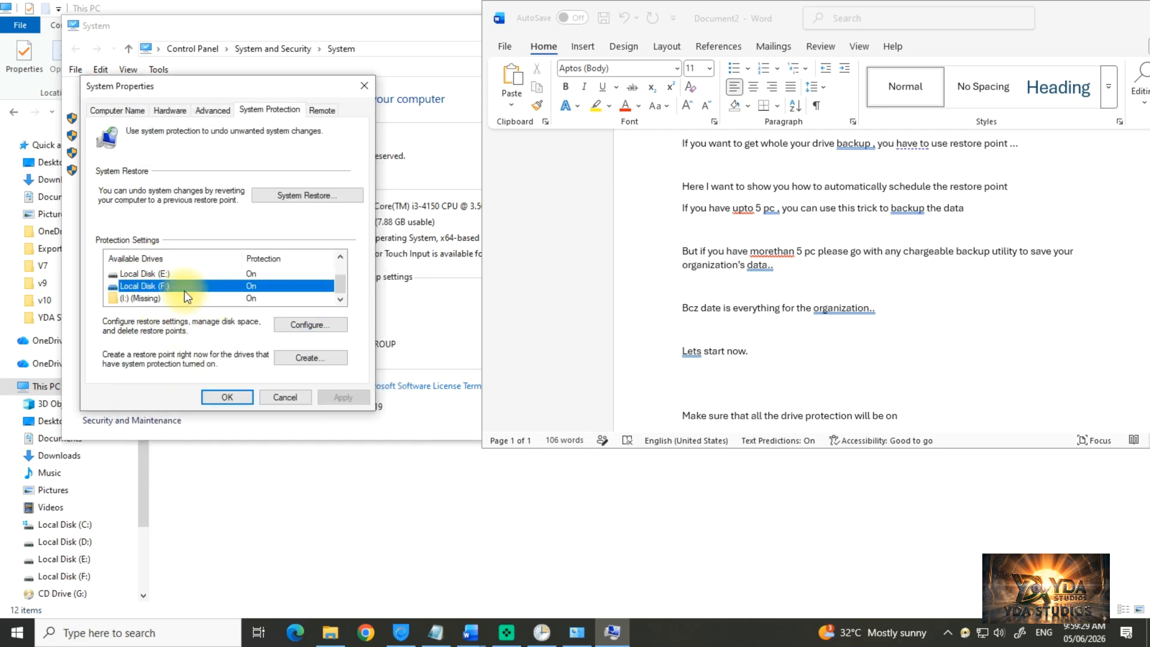
{"action": "left_click", "coordinate": [227, 397]}
Step: Close the System window and the File Explorer window showing This PC
{"action": "left_click", "coordinate": [723, 430]}
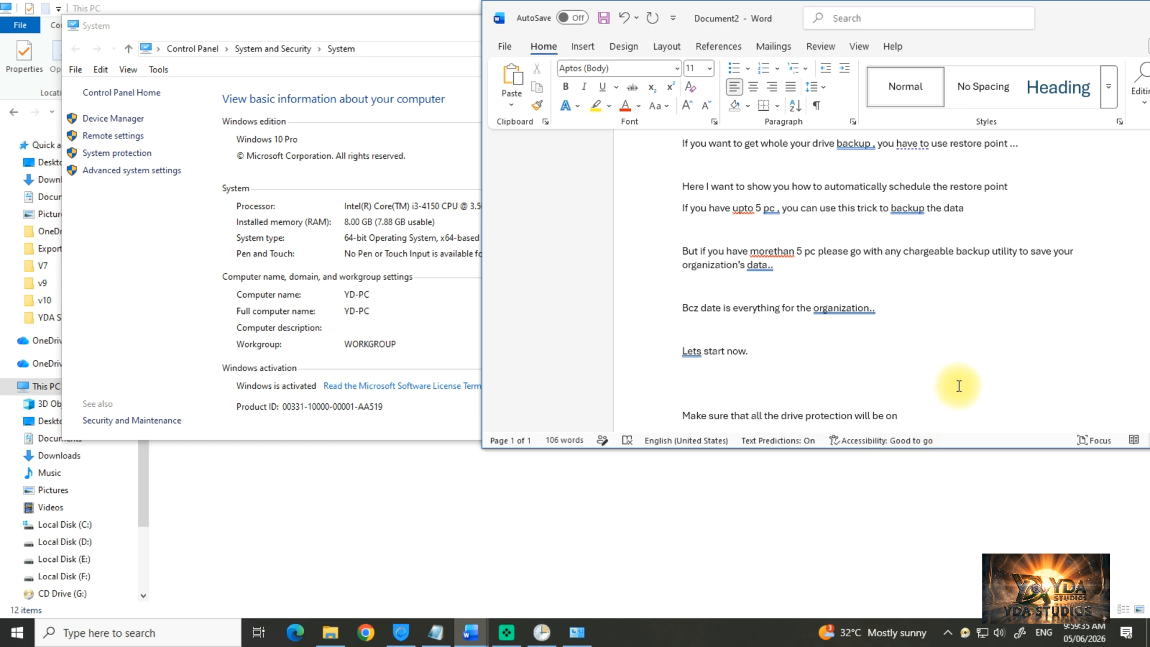
{"action": "left_click", "coordinate": [475, 341]}
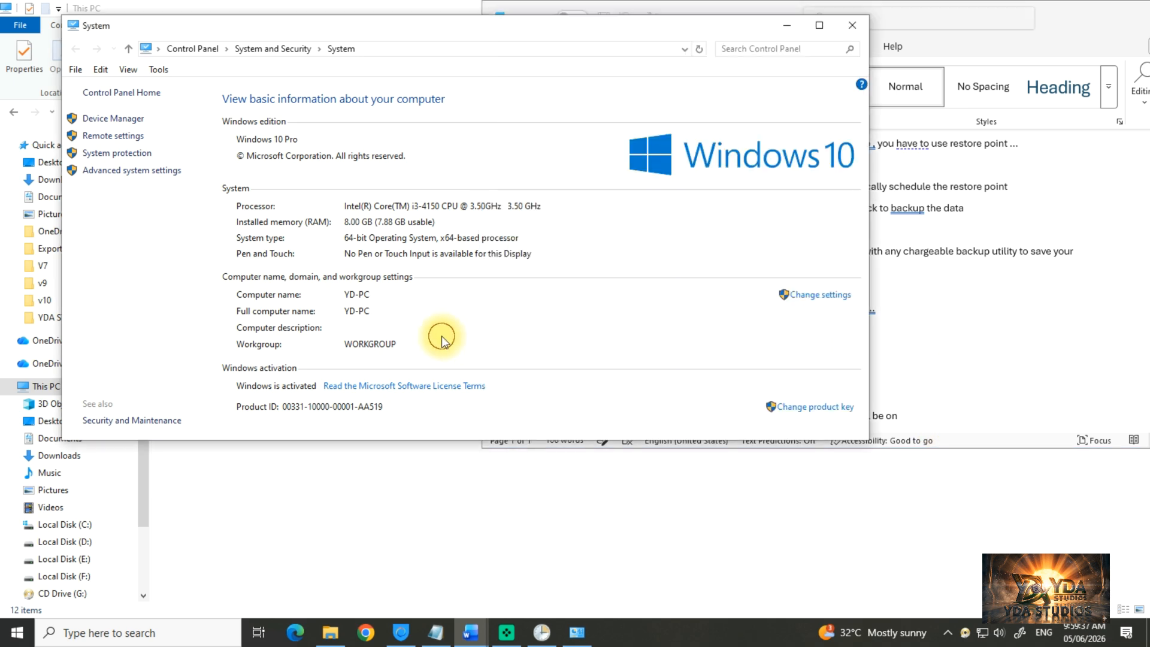
{"action": "left_click", "coordinate": [857, 24]}
{"action": "left_click", "coordinate": [424, 375]}
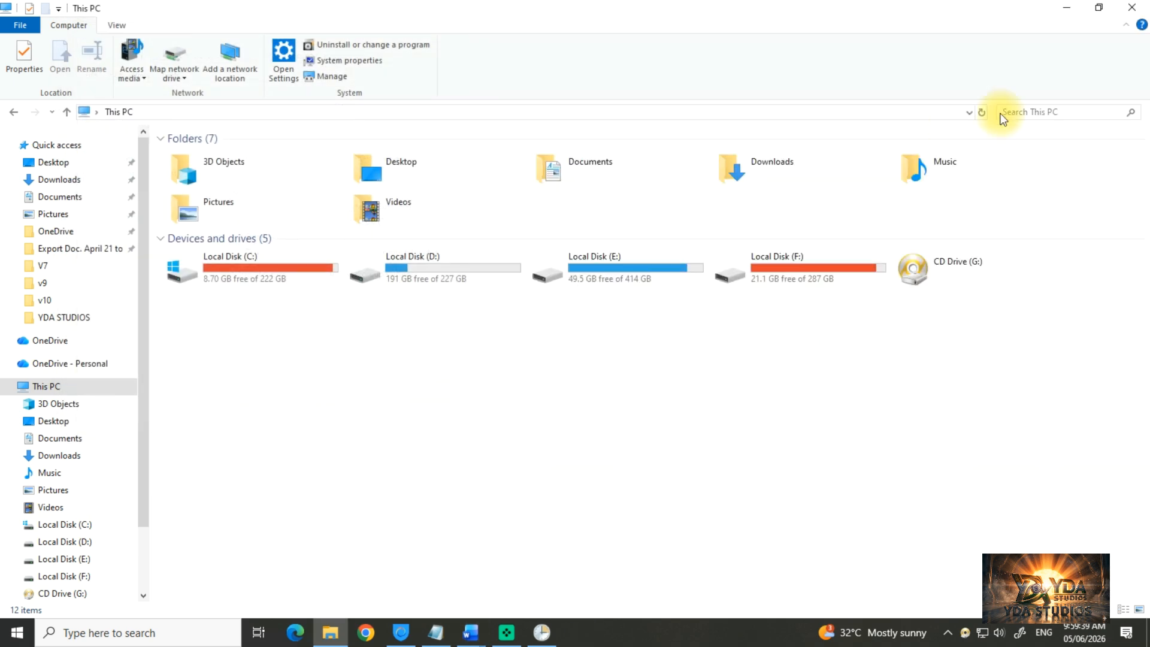
{"action": "left_click", "coordinate": [1129, 8]}
Step: Minimize the Task Scheduler and Word windows to clear the desktop
{"action": "left_click", "coordinate": [380, 362]}
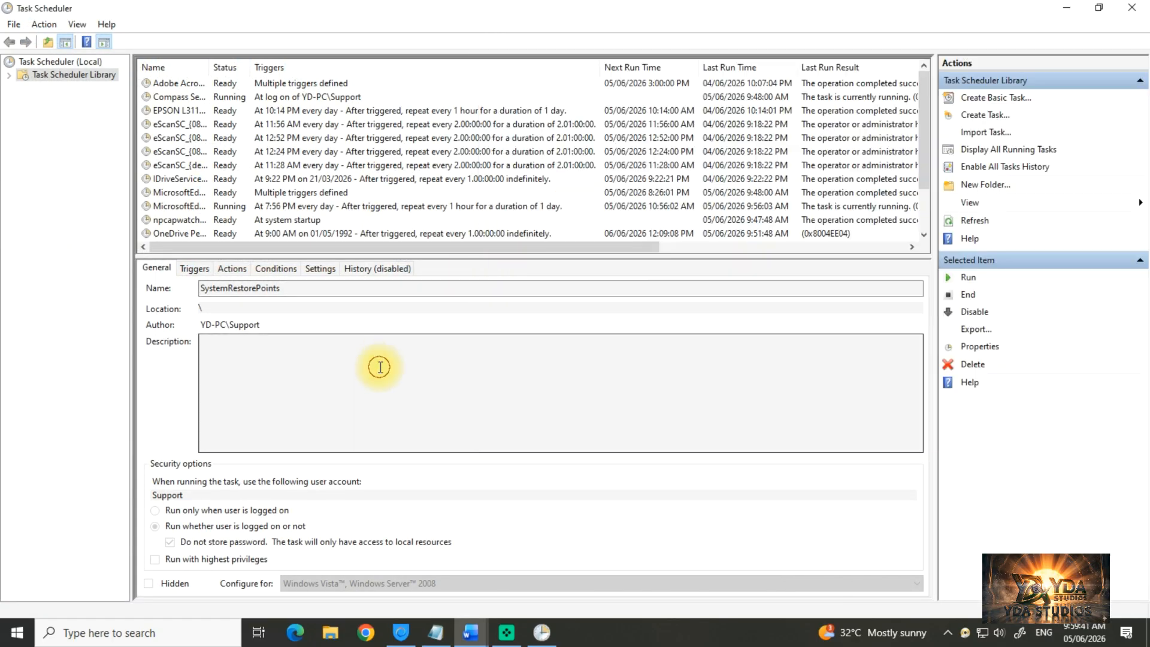
{"action": "left_click", "coordinate": [546, 631]}
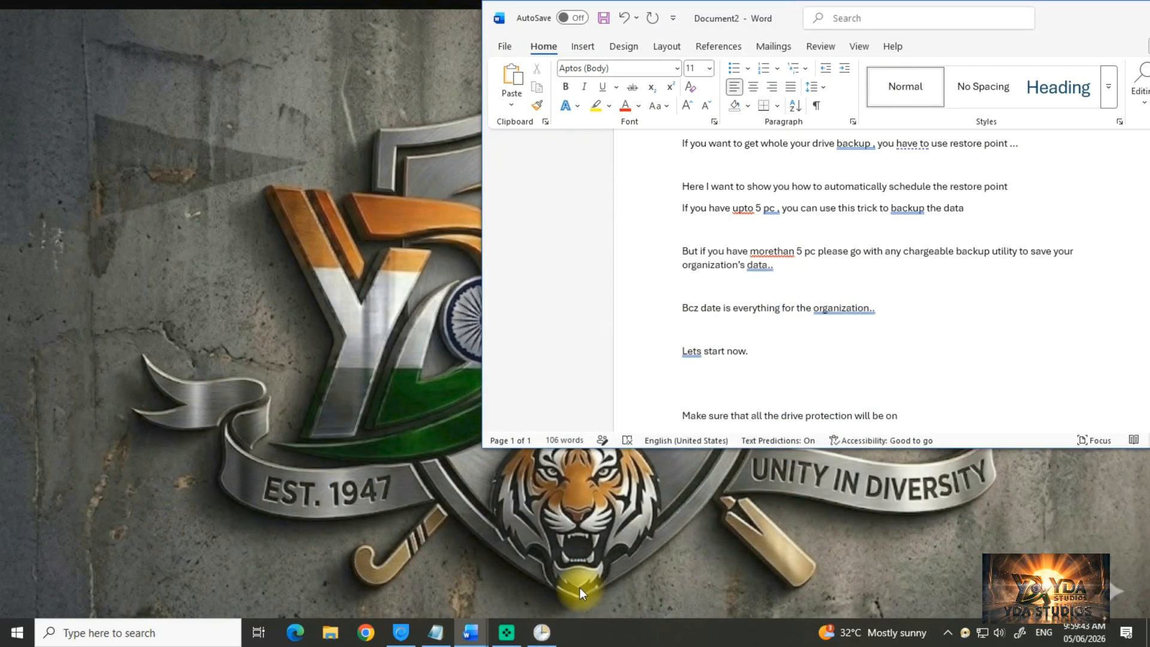
{"action": "left_click_drag", "start_coordinate": [1074, 18], "coordinate": [804, 44]}
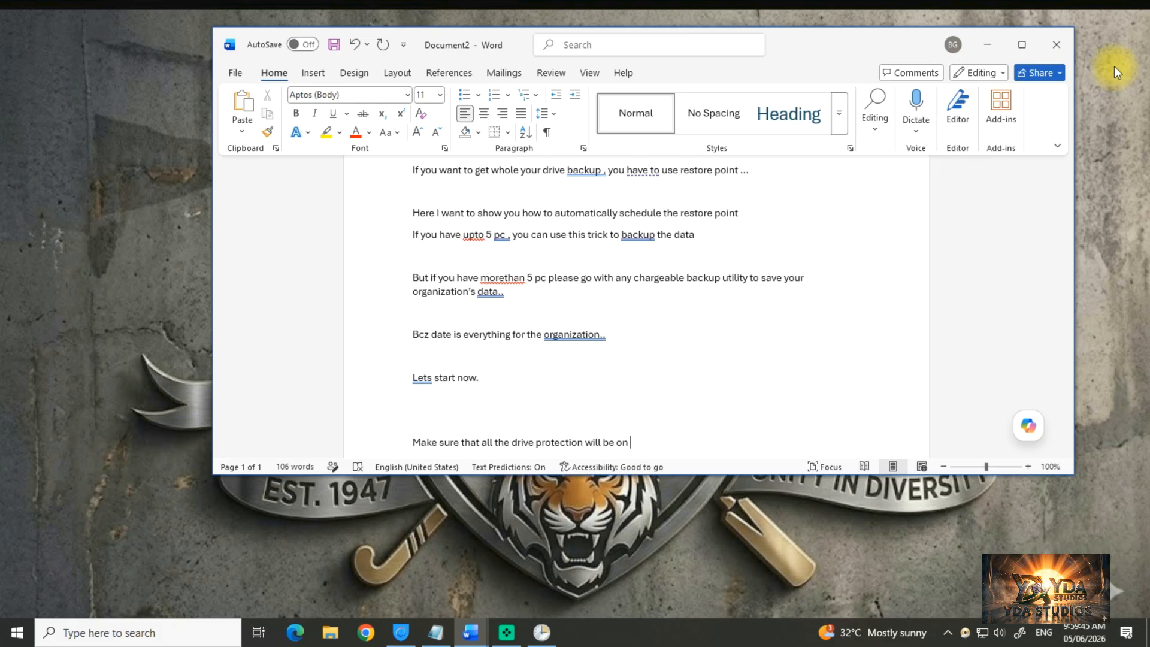
{"action": "left_click", "coordinate": [987, 46]}
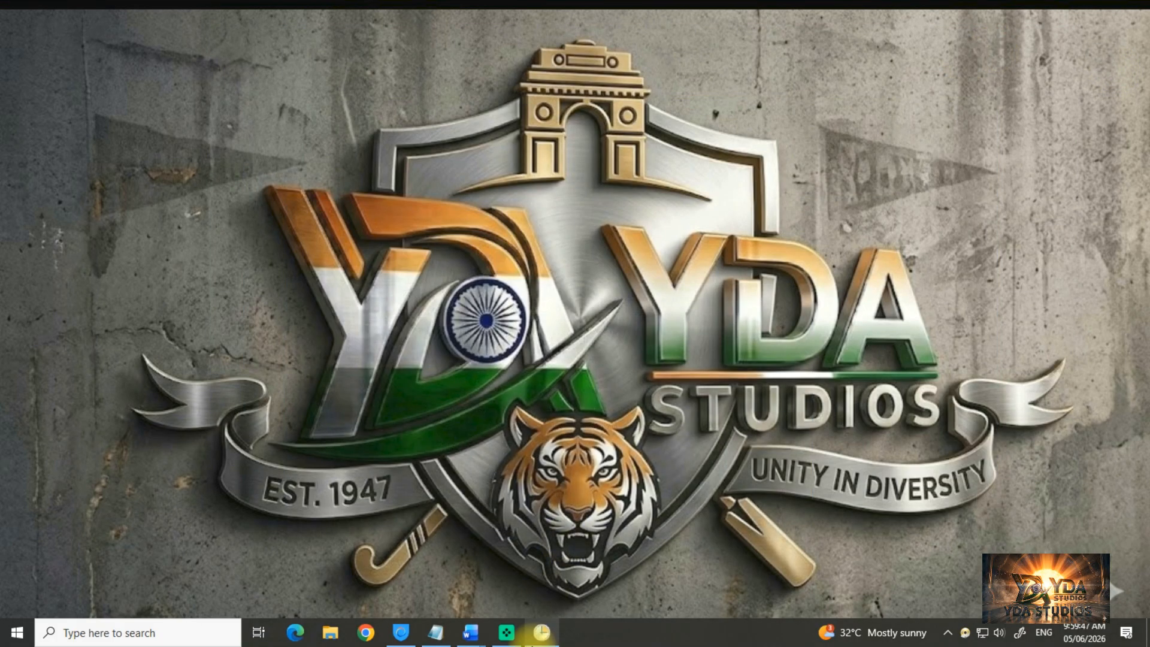
{"action": "left_click", "coordinate": [541, 632]}
{"action": "left_click", "coordinate": [533, 642]}
{"action": "right_click", "coordinate": [781, 286]}
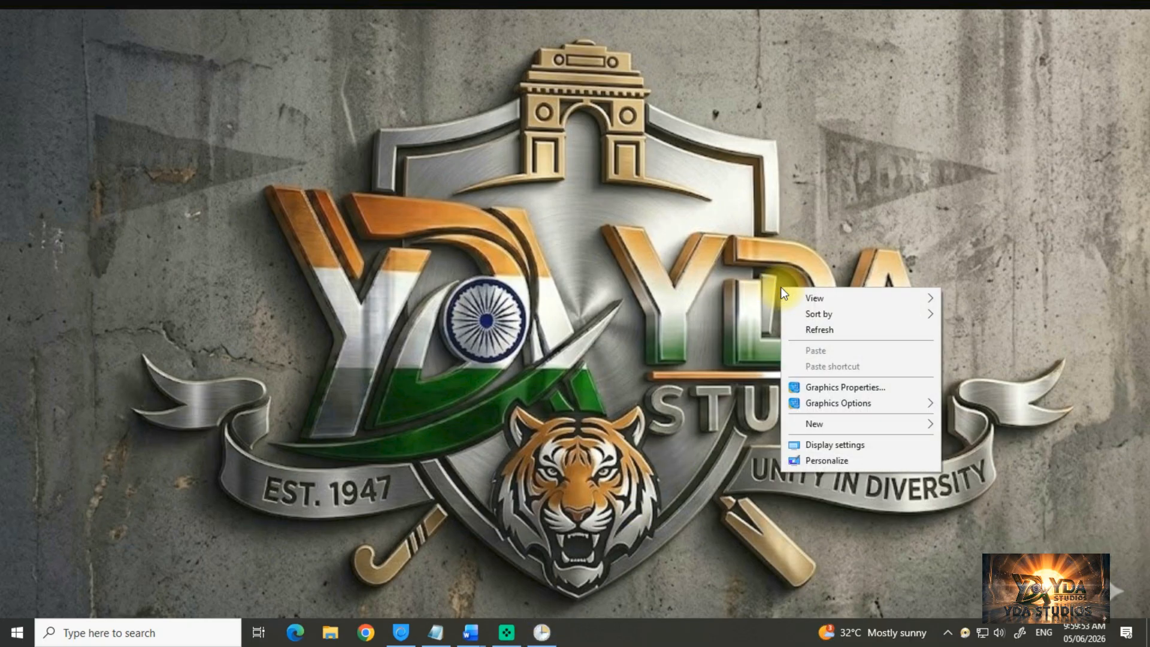
{"action": "left_click", "coordinate": [798, 333]}
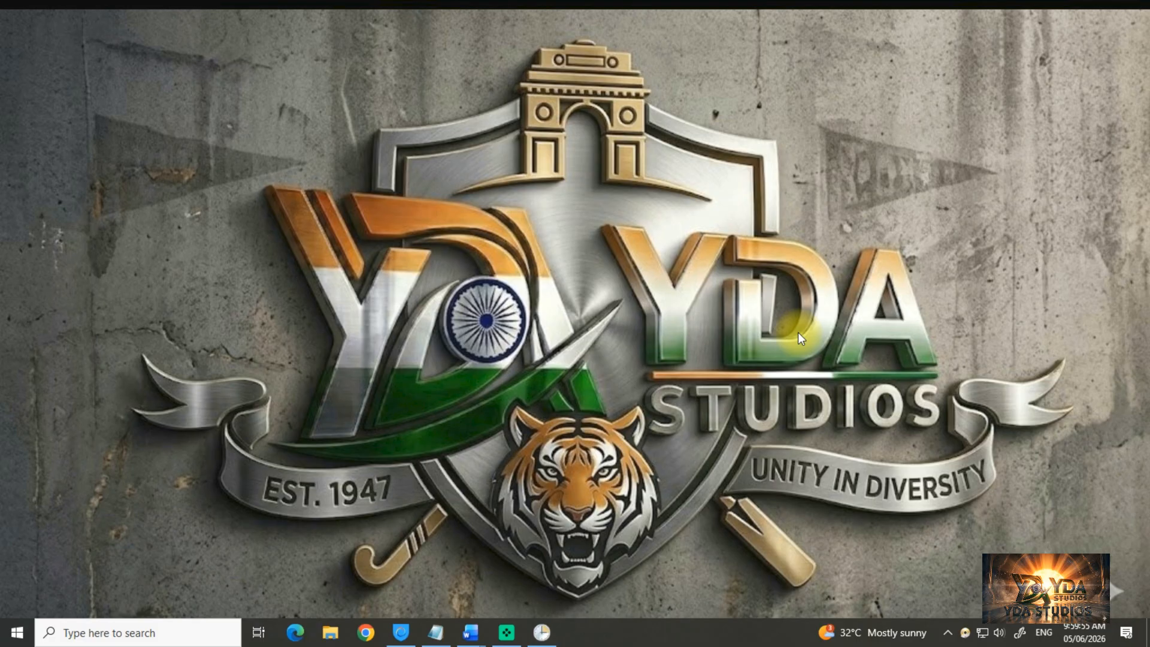
{"action": "right_click", "coordinate": [776, 244]}
{"action": "left_click", "coordinate": [809, 289]}
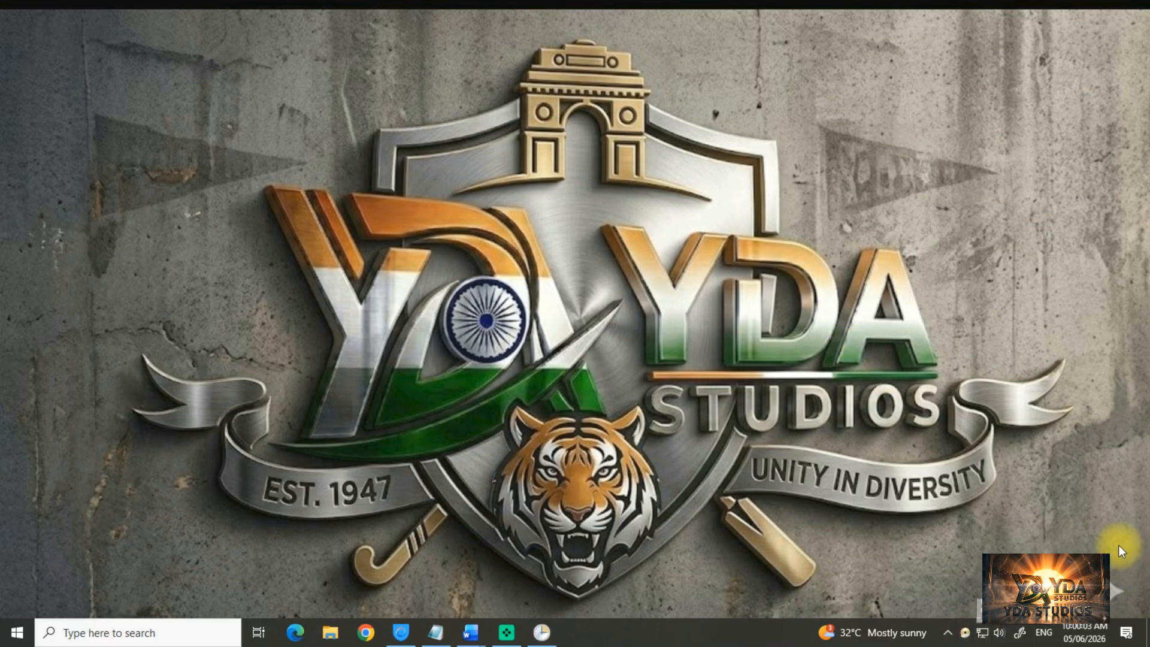
{"action": "left_click", "coordinate": [541, 639]}
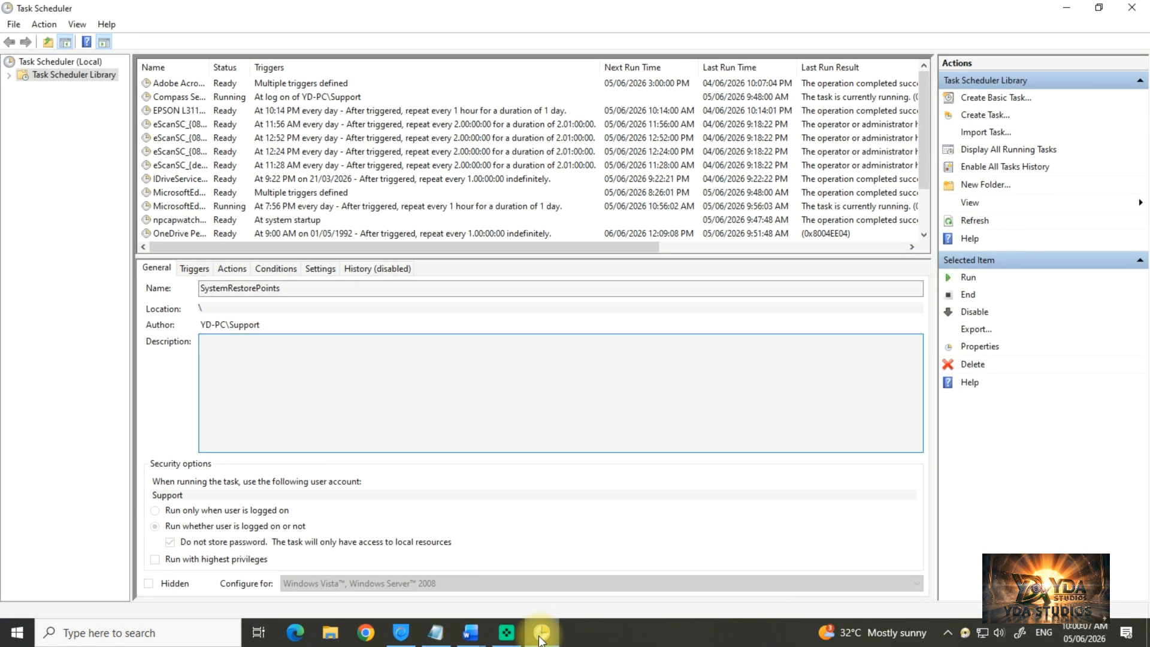
{"action": "left_click", "coordinate": [541, 639]}
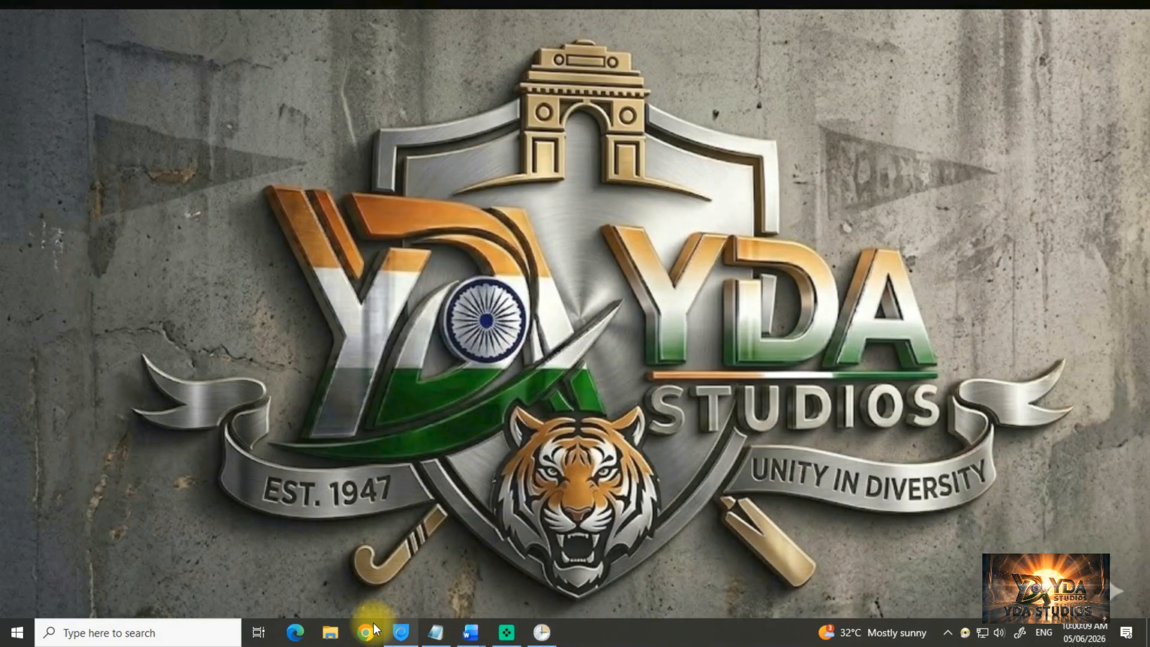
Step: Open the properties of Local Disk (D:) from This PC in File Explorer and examine its previous versions
{"action": "left_click", "coordinate": [330, 634]}
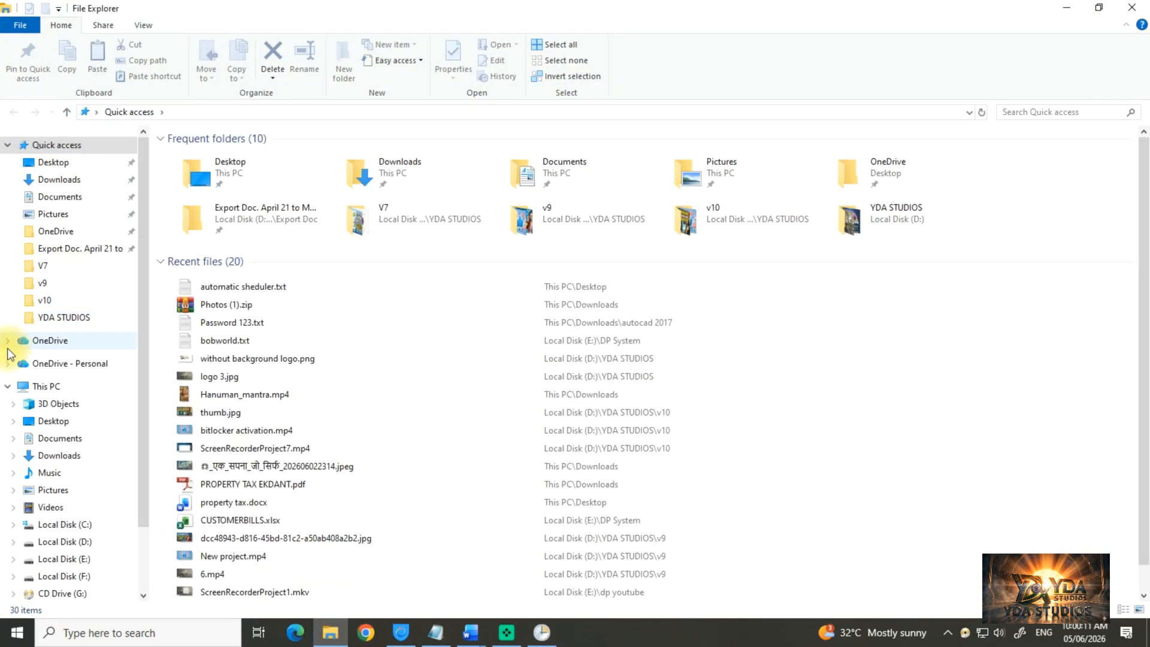
{"action": "left_click", "coordinate": [35, 385]}
{"action": "right_click", "coordinate": [442, 277]}
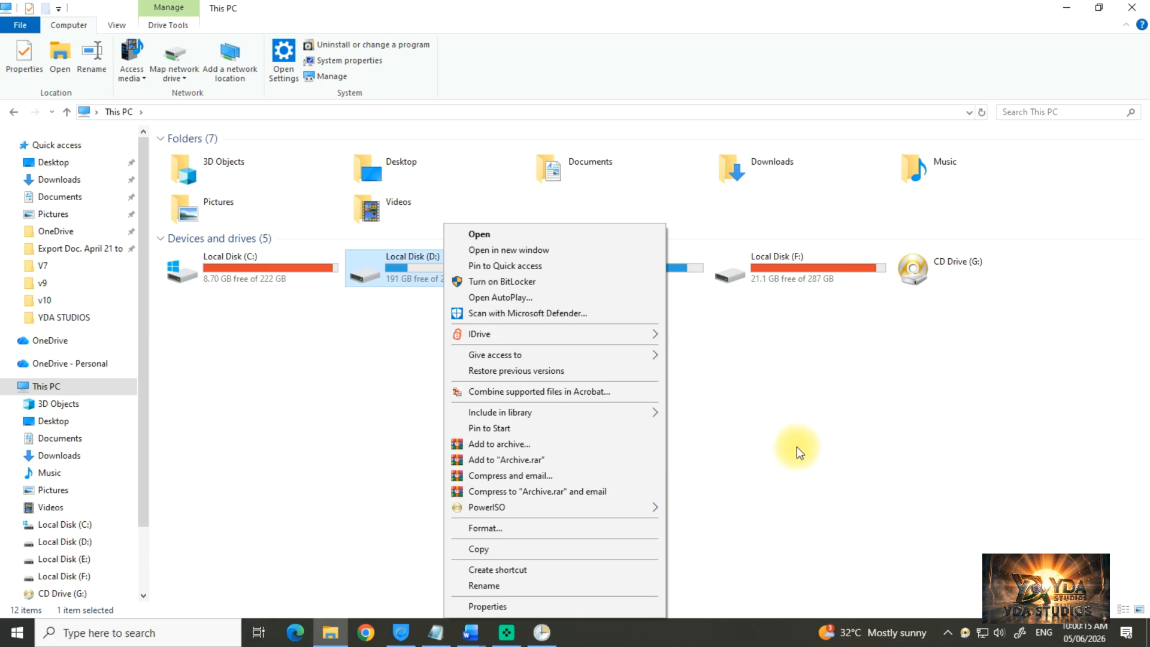
{"action": "right_click", "coordinate": [796, 447]}
{"action": "left_click", "coordinate": [826, 505]}
{"action": "right_click", "coordinate": [444, 278]}
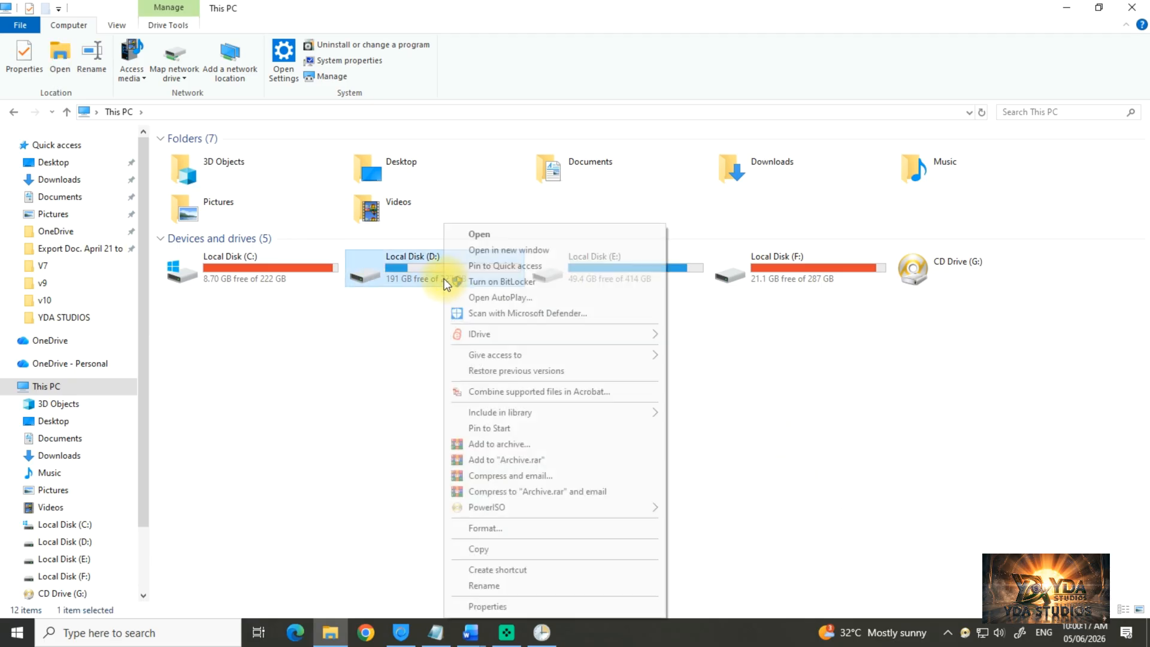
{"action": "left_click", "coordinate": [509, 599]}
{"action": "left_click", "coordinate": [567, 280]}
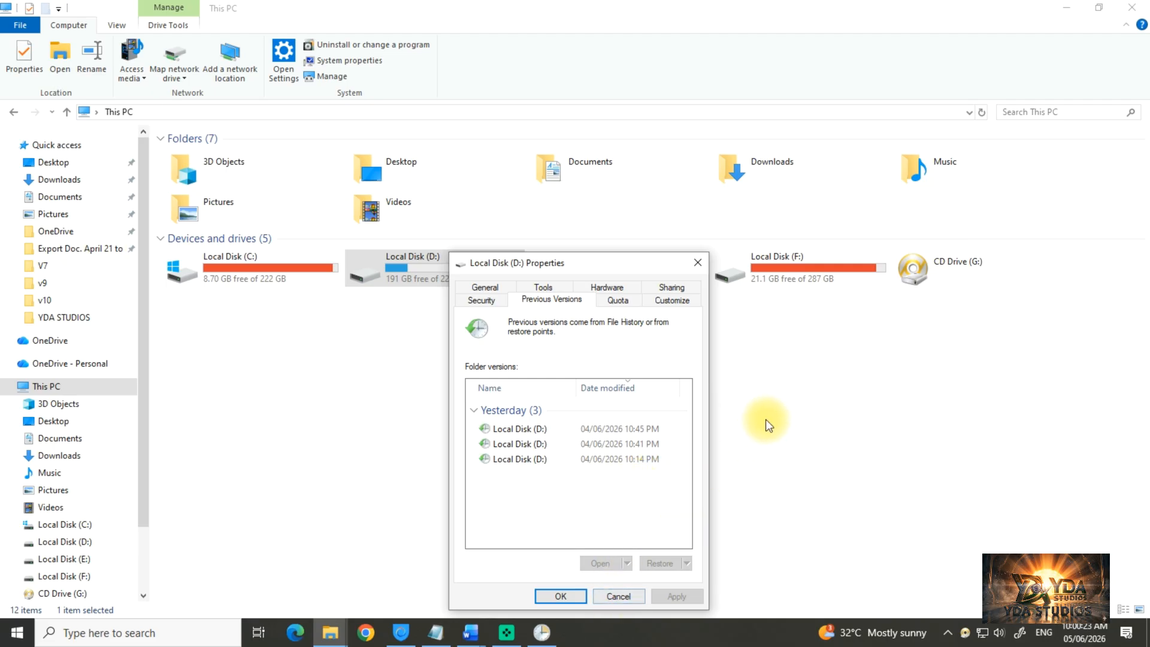
Step: Refresh This PC, reopen the properties of Local Disk (D:) to recheck its previous versions, and close the dialog
{"action": "key", "text": "Escape"}
{"action": "right_click", "coordinate": [773, 405]}
{"action": "left_click", "coordinate": [803, 462]}
{"action": "left_click", "coordinate": [426, 266]}
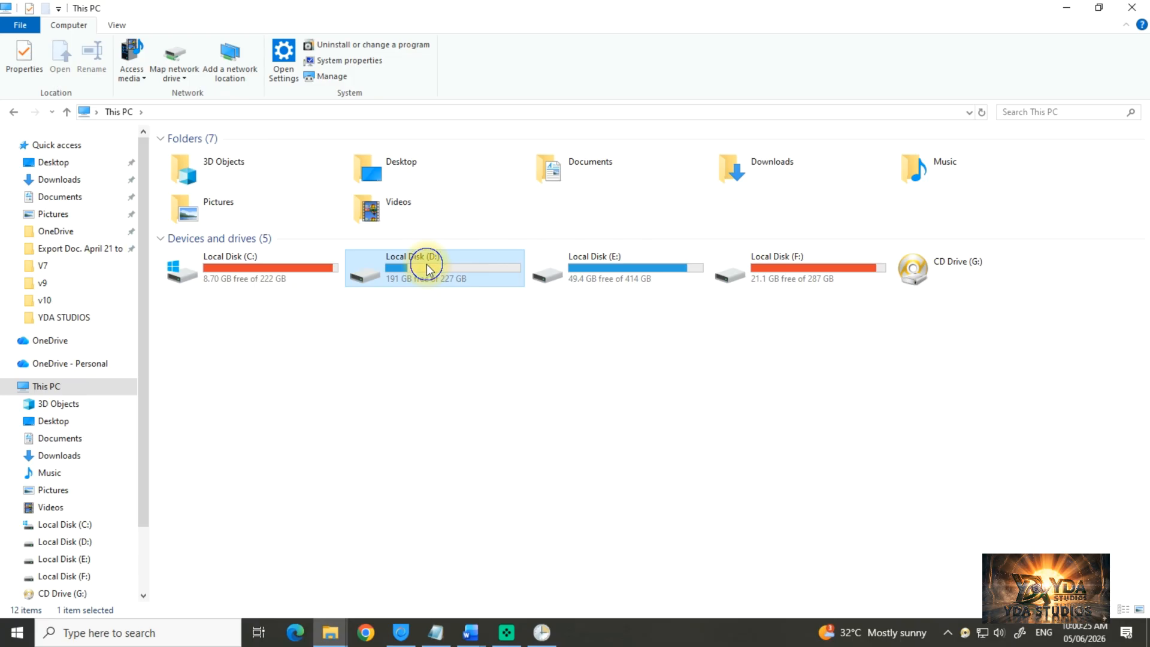
{"action": "right_click", "coordinate": [426, 266]}
{"action": "left_click", "coordinate": [497, 607]}
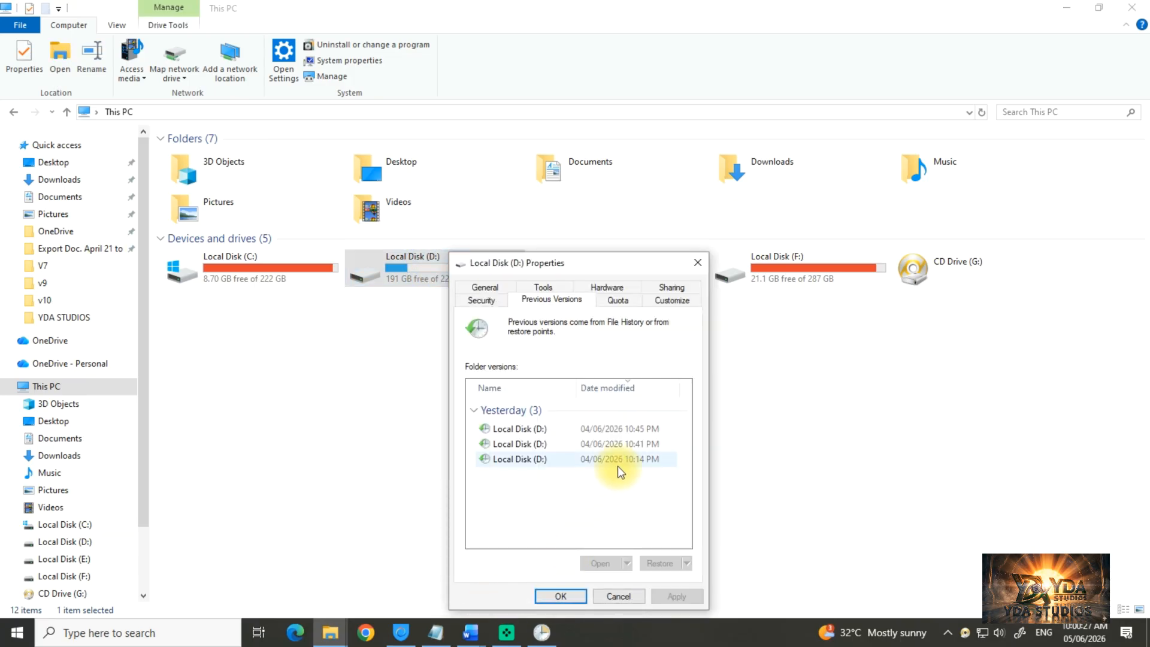
{"action": "left_click", "coordinate": [609, 597]}
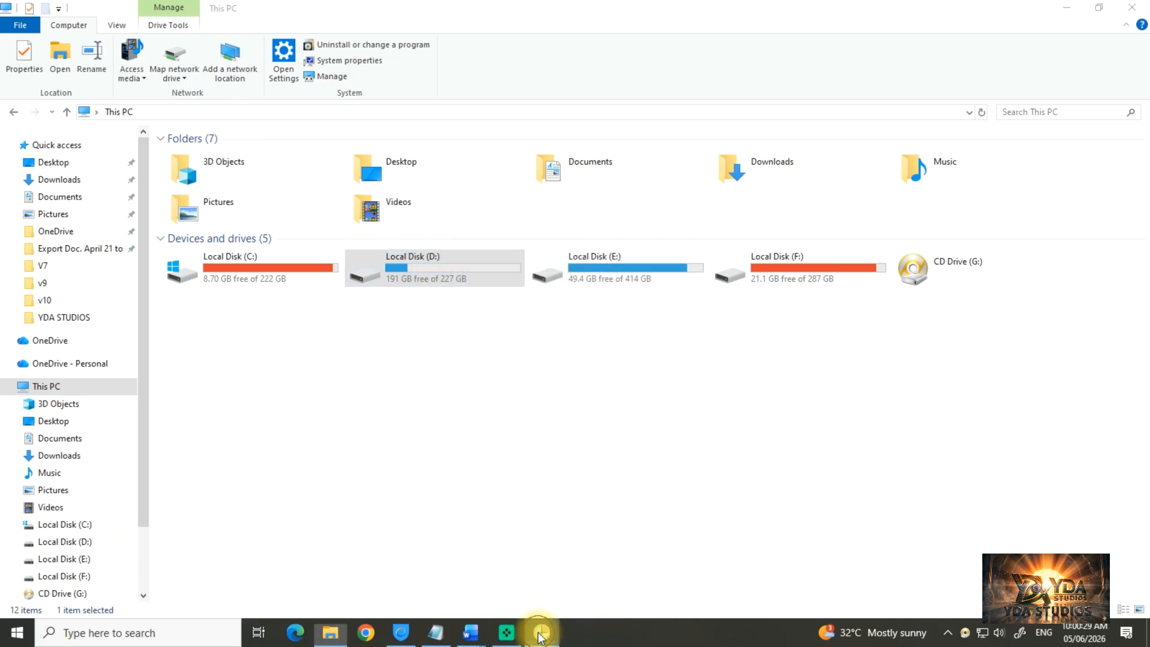
Step: Switch to Task Scheduler and examine the SystemRestorePoints task's run times, last run result and creation details in the task list
{"action": "left_click", "coordinate": [541, 633]}
{"action": "scroll", "coordinate": [258, 196], "scroll_direction": "down", "scroll_amount": 2}
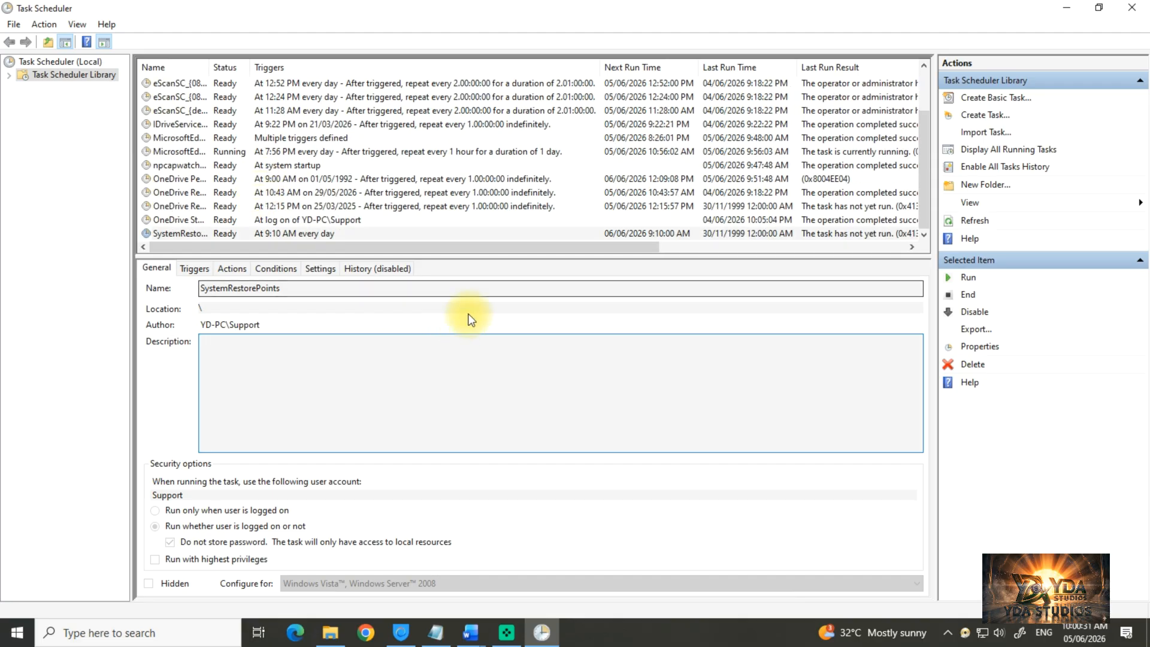
{"action": "left_click", "coordinate": [406, 232]}
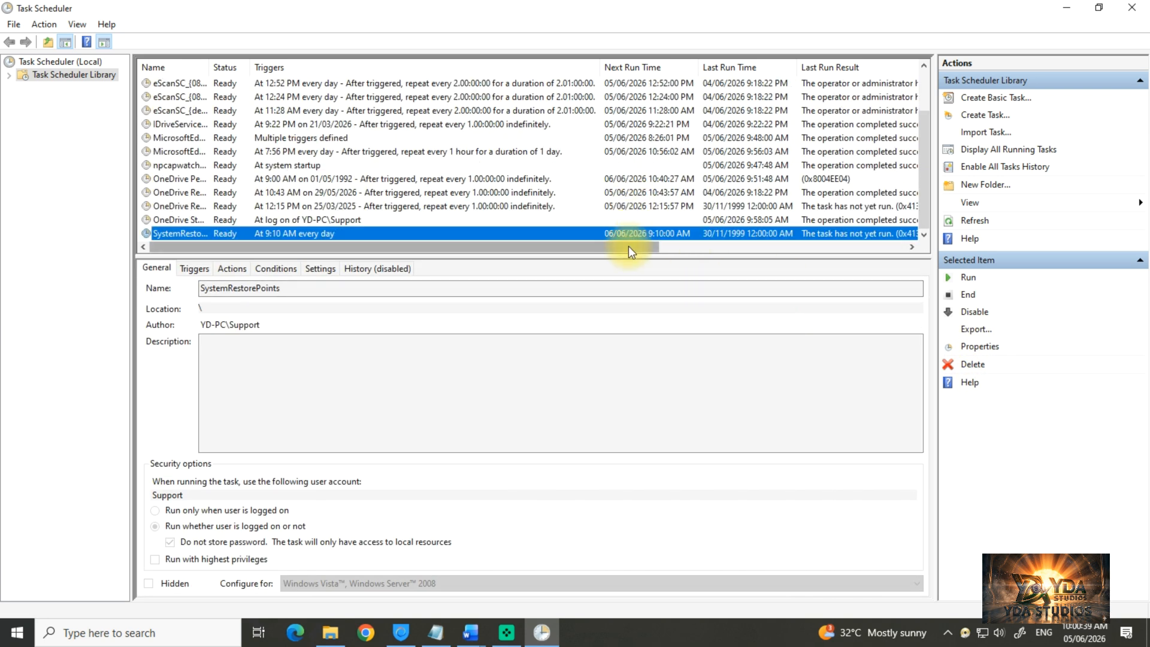
{"action": "left_click_drag", "start_coordinate": [634, 249], "coordinate": [889, 271]}
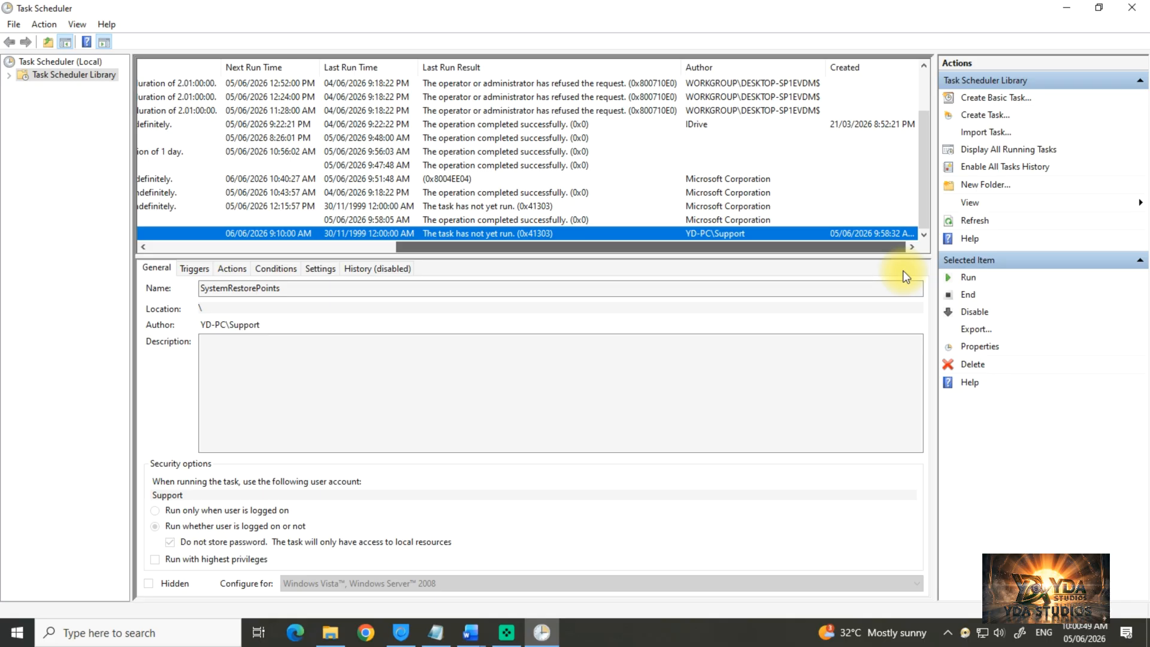
{"action": "left_click_drag", "start_coordinate": [906, 277], "coordinate": [656, 291]}
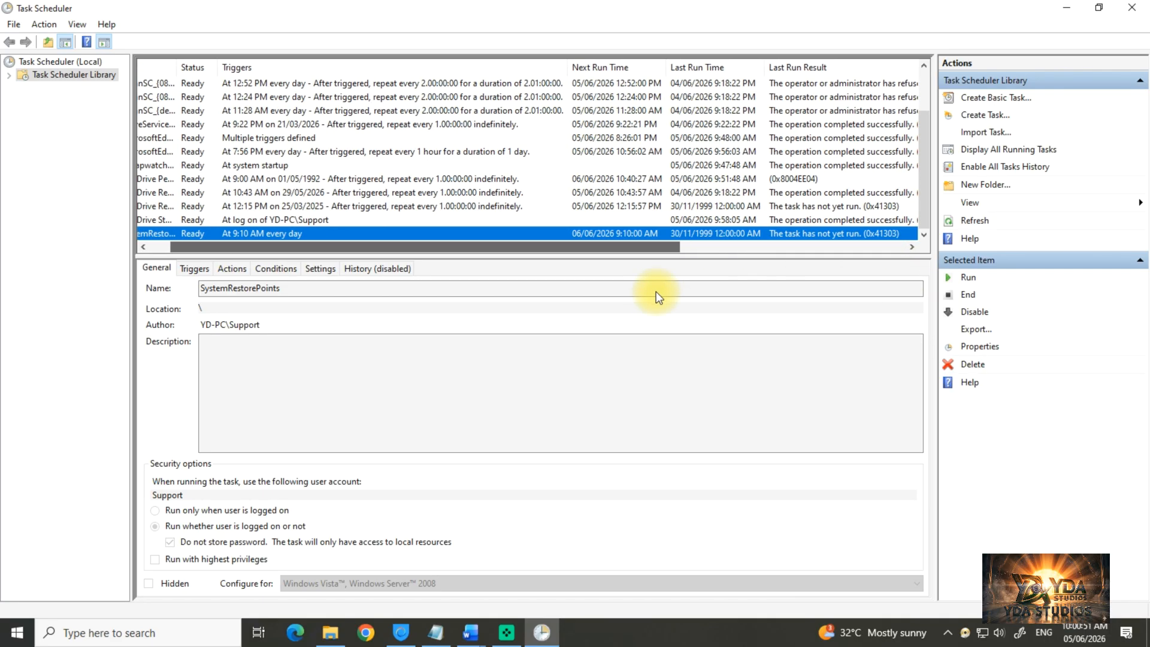
Step: Widen the Name column to fit the full task names and run the SystemRestorePoints task immediately
{"action": "right_click", "coordinate": [258, 228]}
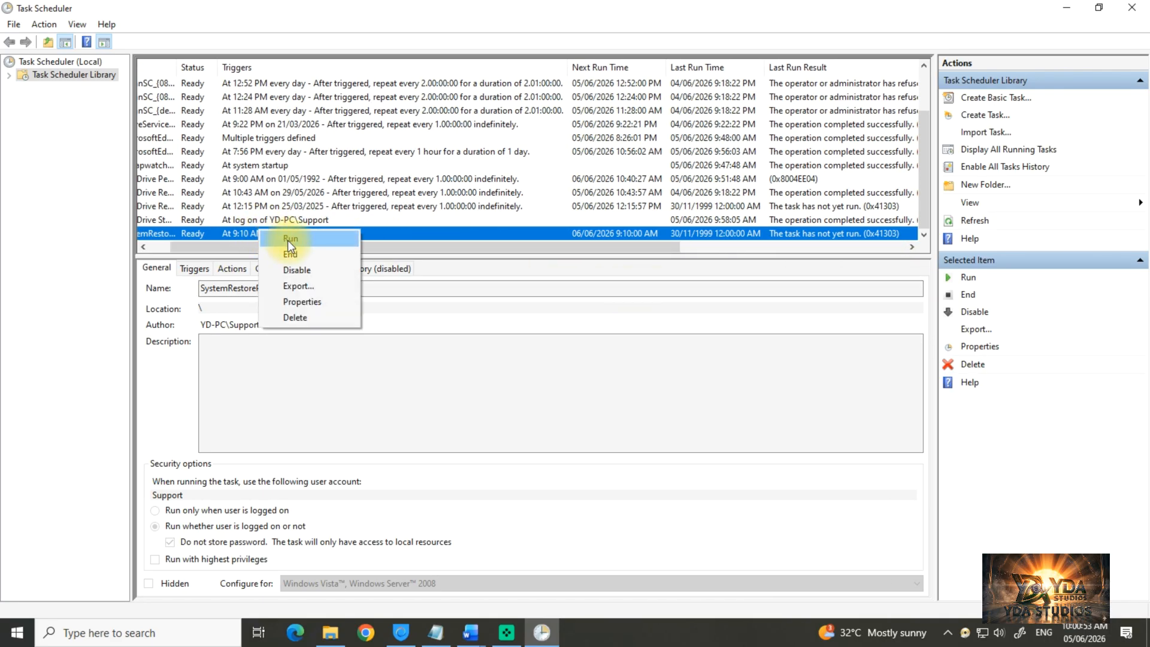
{"action": "left_click", "coordinate": [208, 250]}
{"action": "left_click_drag", "start_coordinate": [208, 249], "coordinate": [179, 251]}
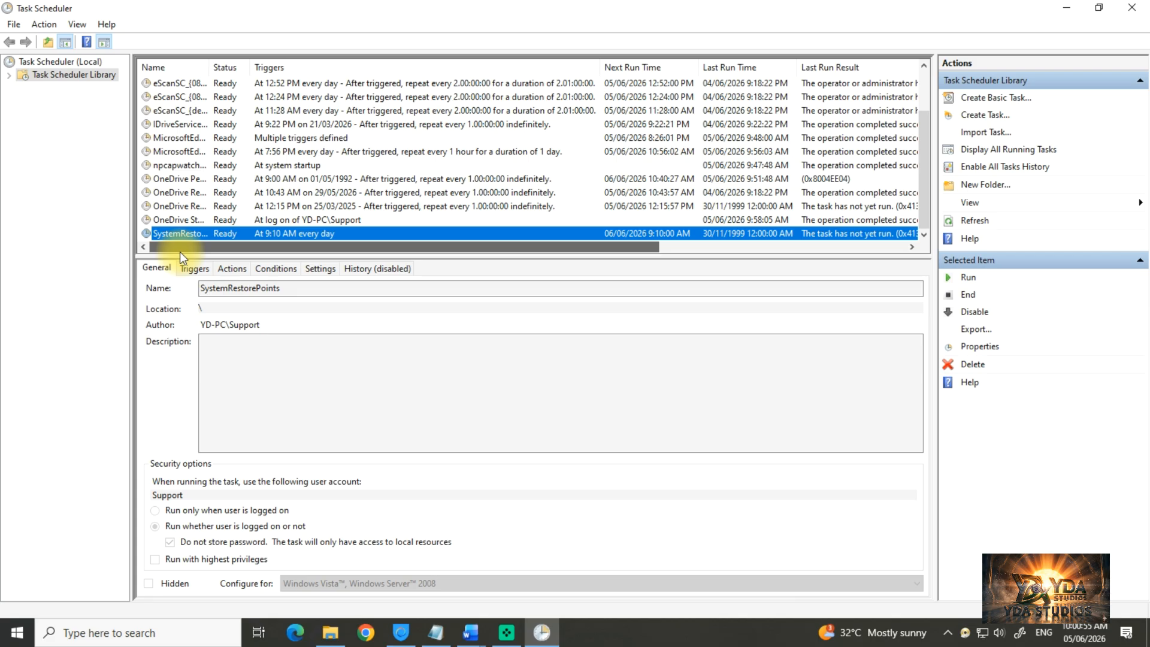
{"action": "double_click", "coordinate": [208, 64]}
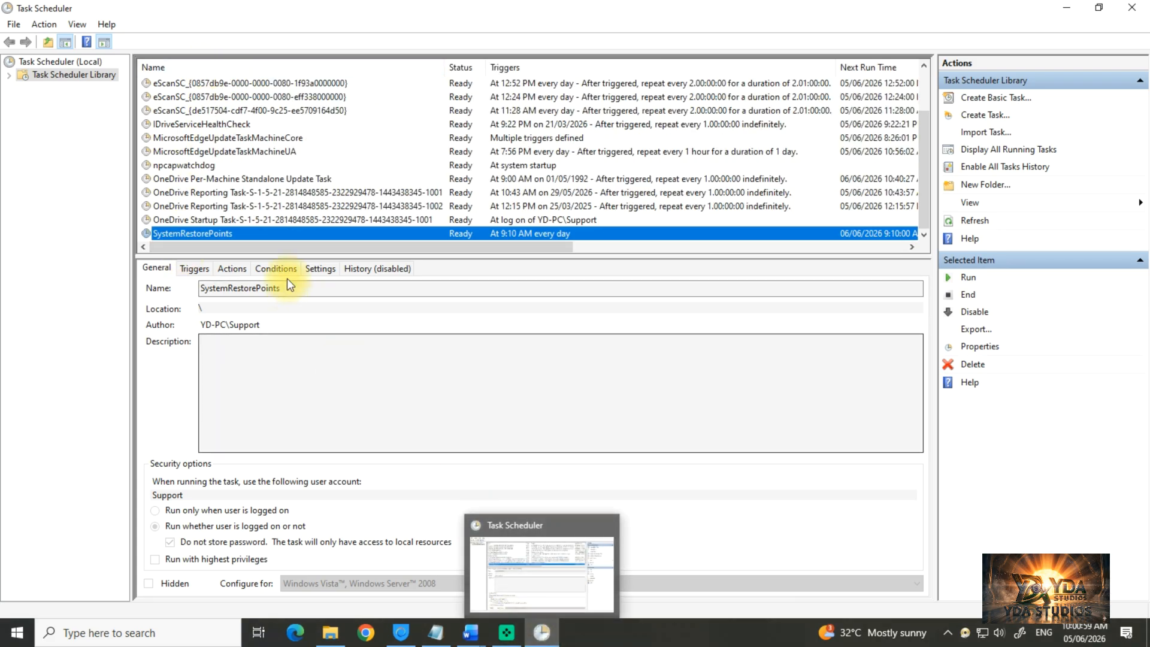
{"action": "right_click", "coordinate": [268, 234]}
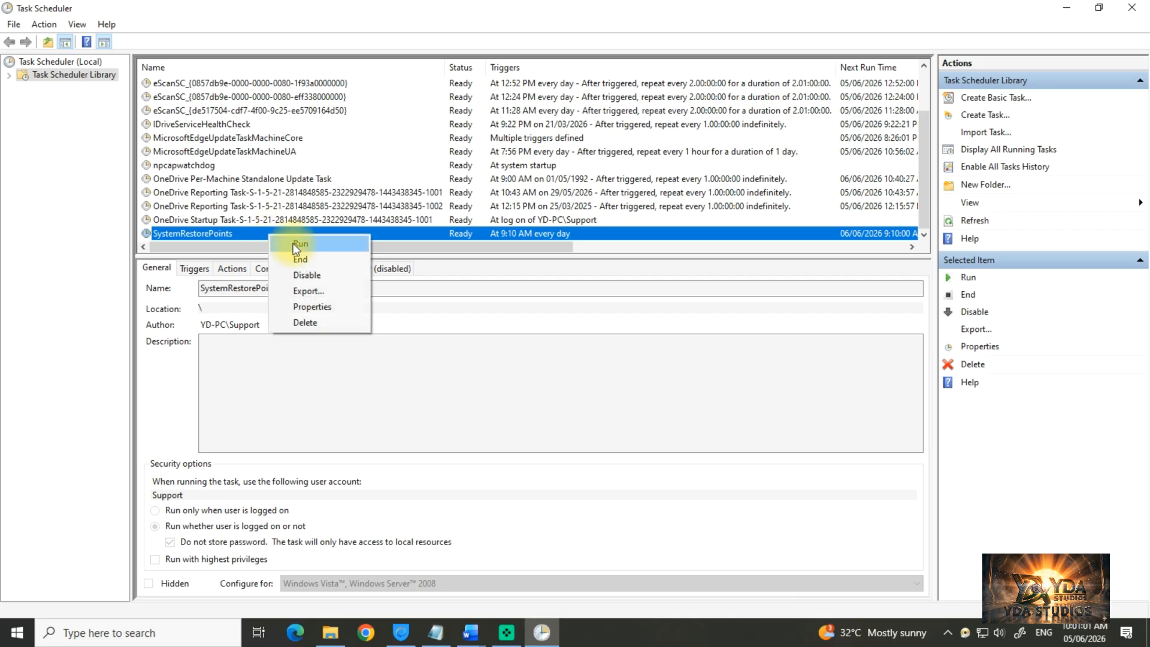
{"action": "left_click", "coordinate": [293, 243]}
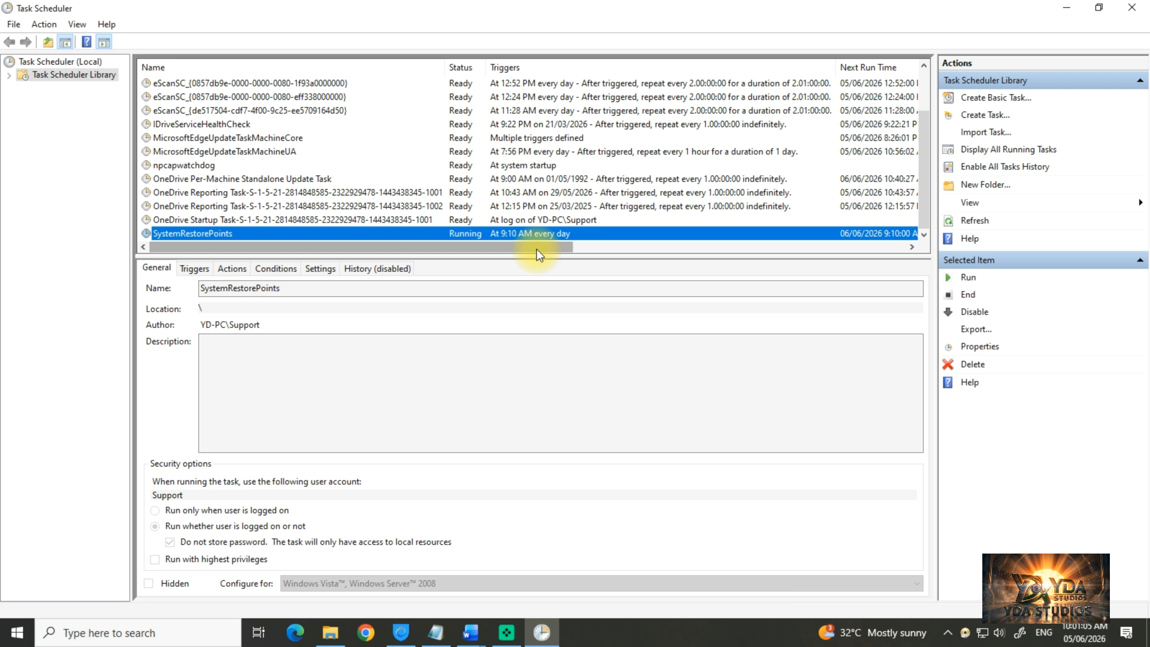
Step: Refresh the task list until the SystemRestorePoints task's current last run time and result can be checked
{"action": "left_click_drag", "start_coordinate": [536, 250], "coordinate": [624, 251]}
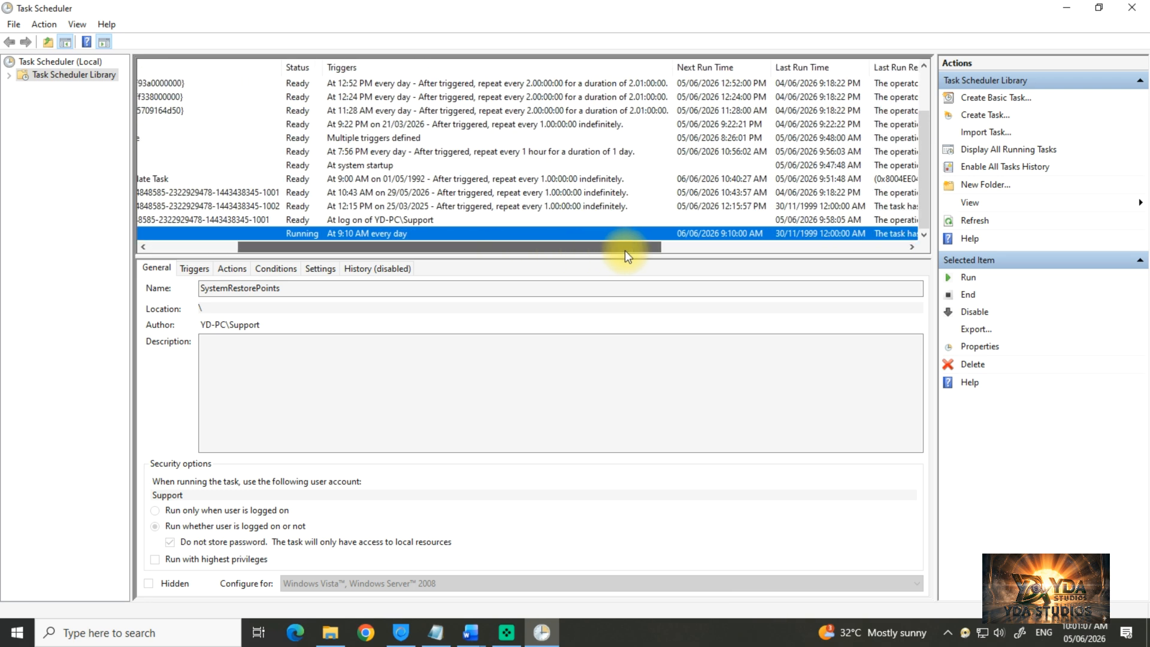
{"action": "left_click", "coordinate": [998, 221]}
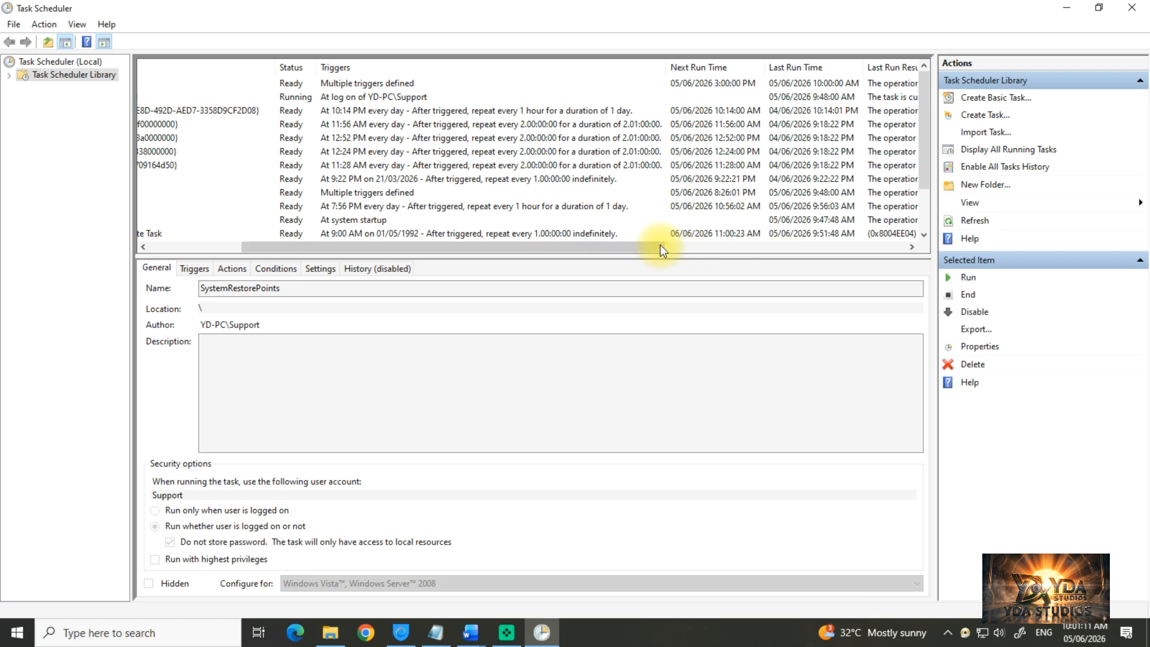
{"action": "left_click_drag", "start_coordinate": [631, 246], "coordinate": [798, 252]}
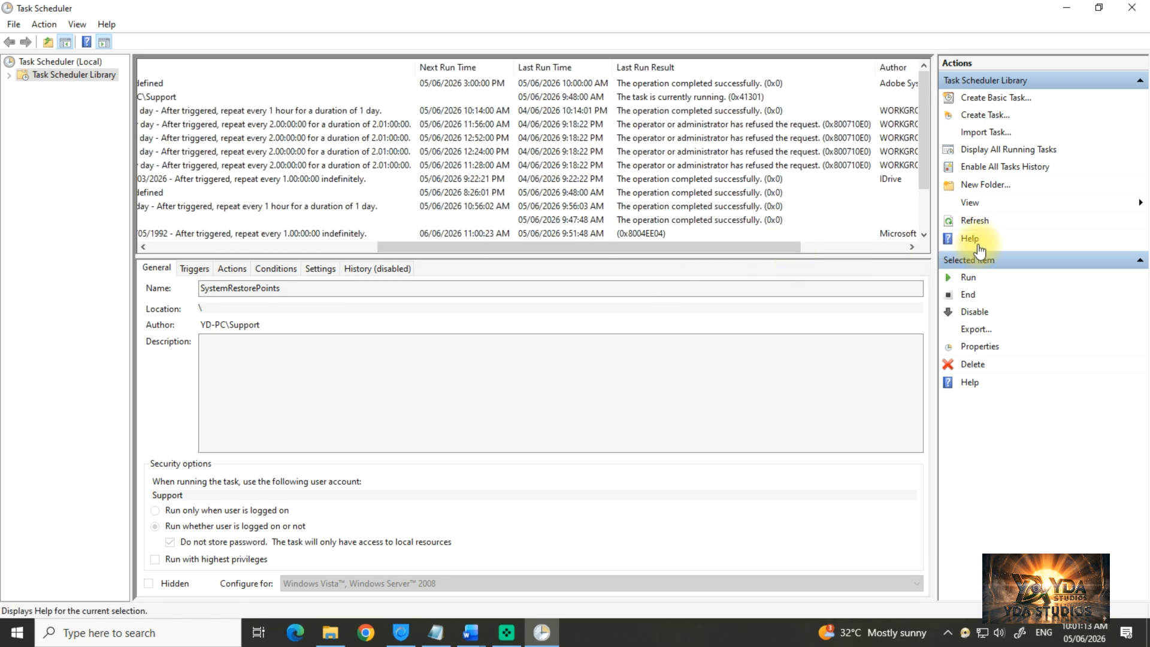
{"action": "left_click", "coordinate": [978, 223]}
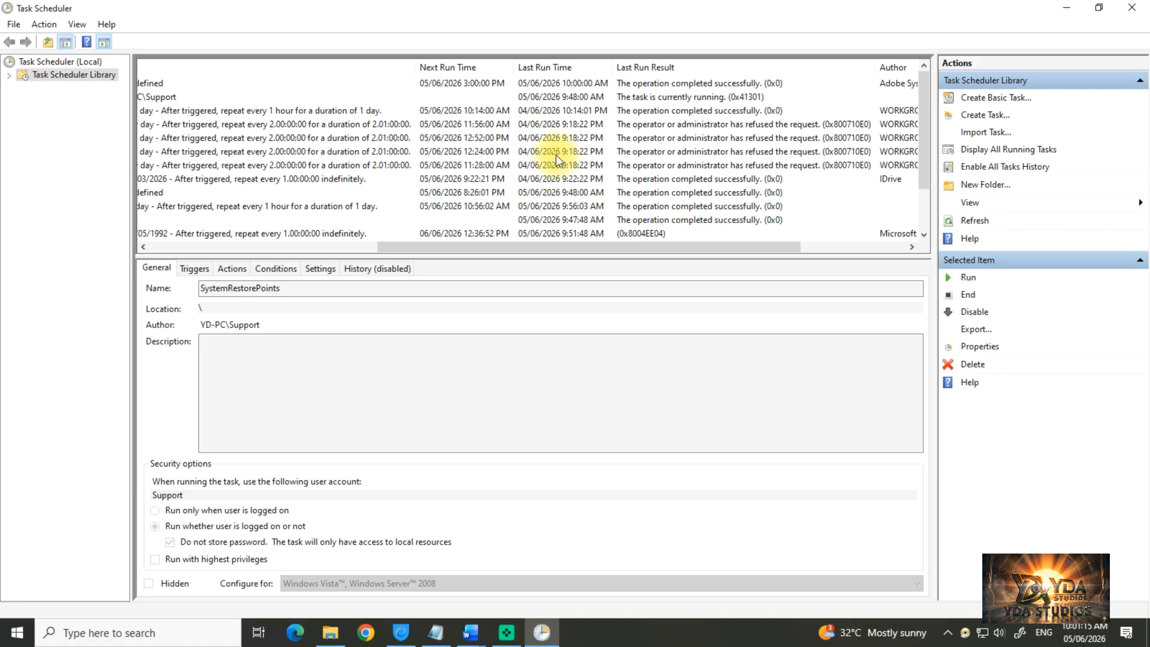
{"action": "scroll", "coordinate": [556, 154], "scroll_direction": "down", "scroll_amount": 2}
{"action": "left_click_drag", "start_coordinate": [683, 248], "coordinate": [705, 265]}
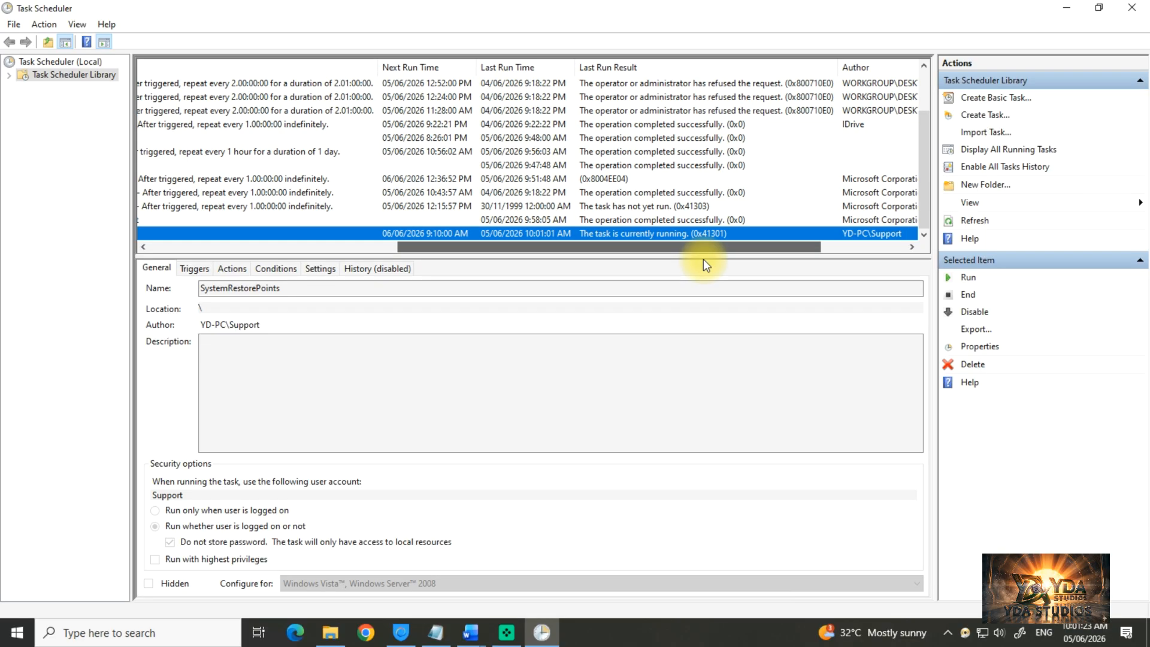
{"action": "left_click_drag", "start_coordinate": [704, 260], "coordinate": [703, 260]}
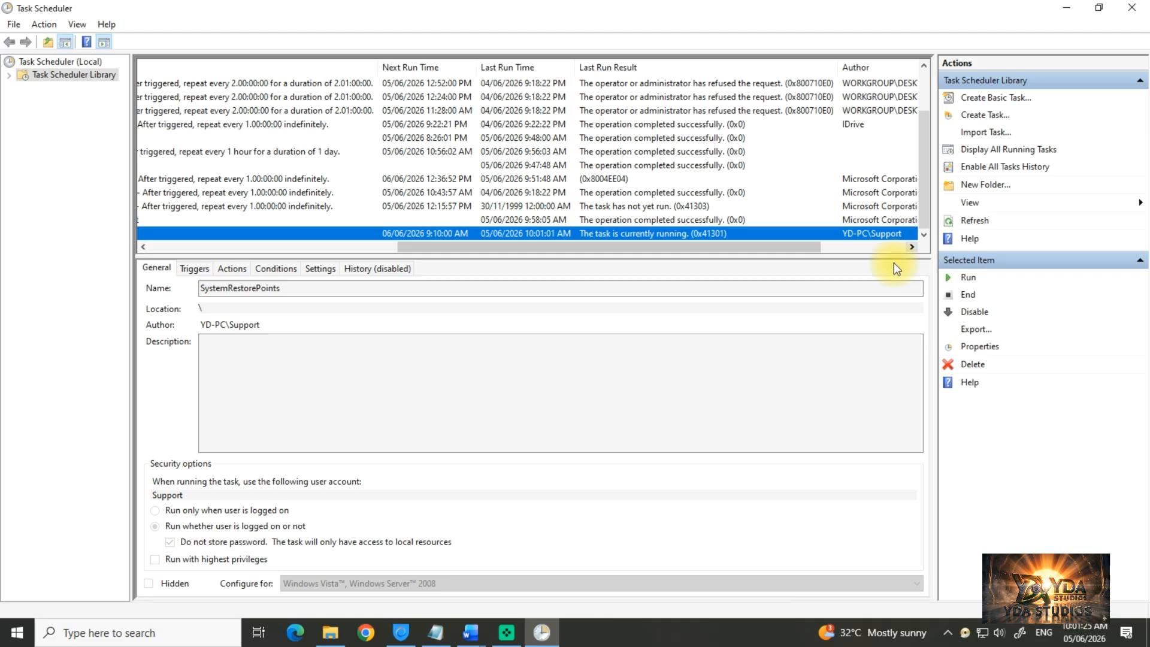
{"action": "left_click", "coordinate": [976, 221]}
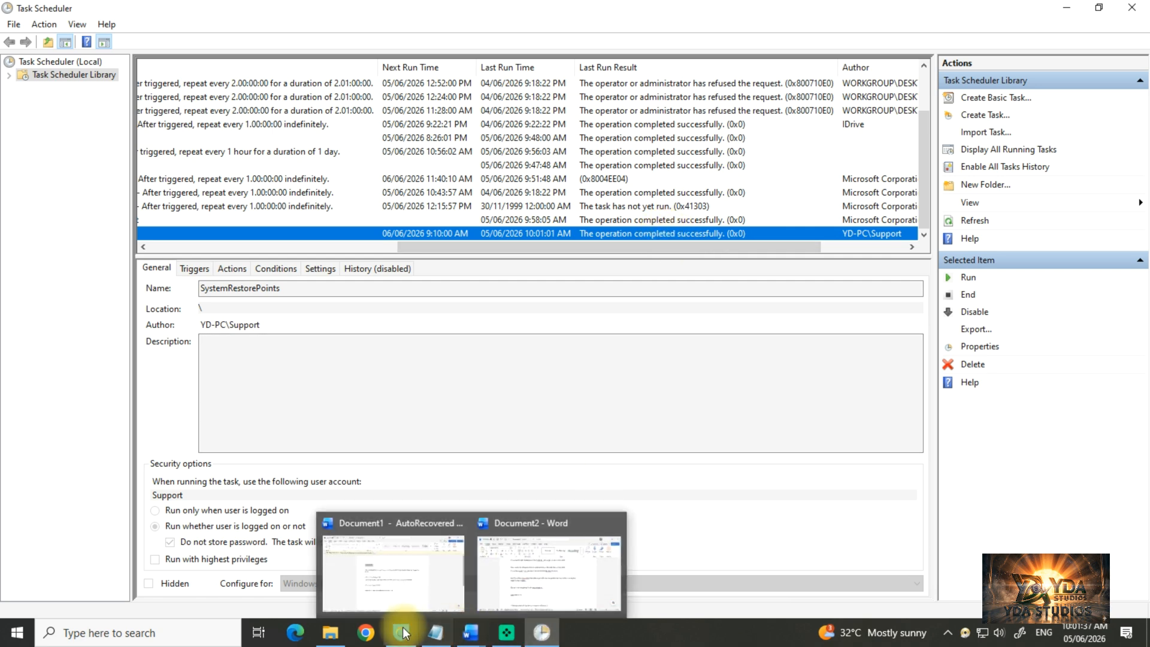
Step: Switch to File Explorer, examine the previous versions in the properties of Local Disk (E:), and close the dialog
{"action": "left_click", "coordinate": [387, 558]}
{"action": "right_click", "coordinate": [639, 272]}
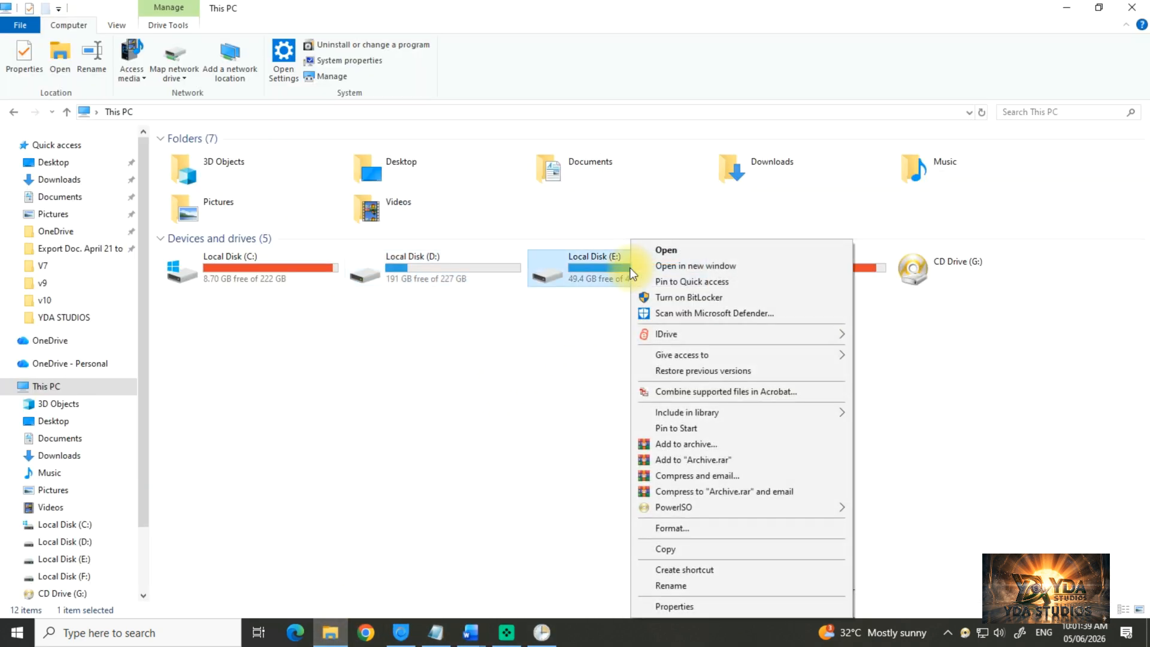
{"action": "left_click", "coordinate": [681, 605]}
{"action": "left_click", "coordinate": [748, 287]}
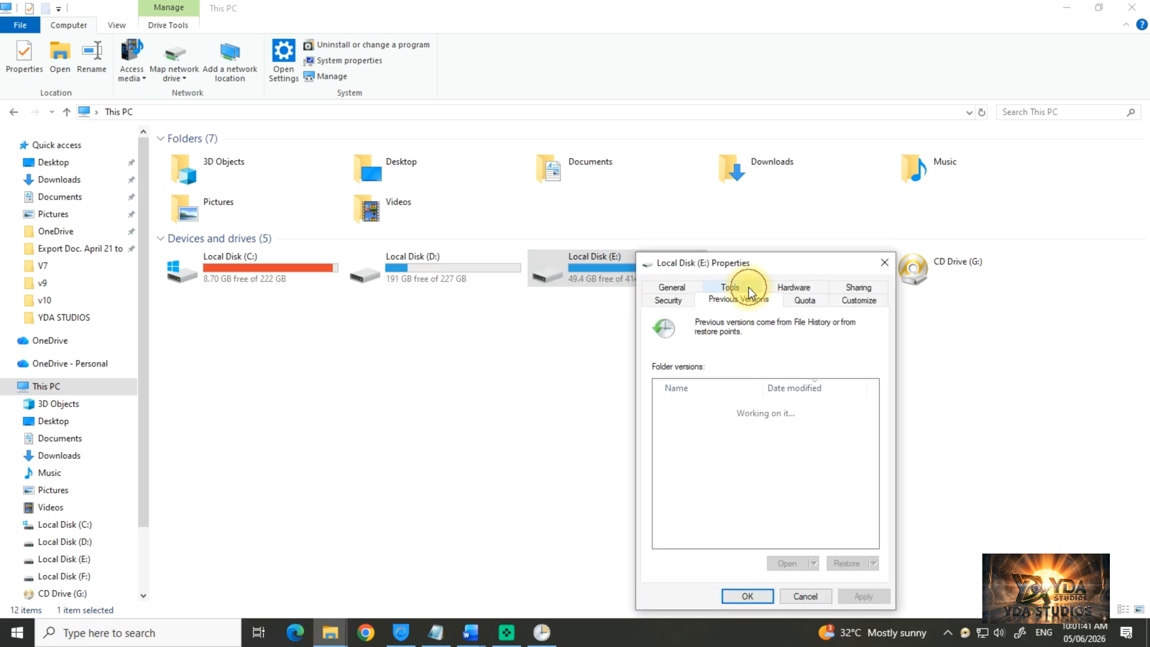
{"action": "left_click", "coordinate": [797, 429]}
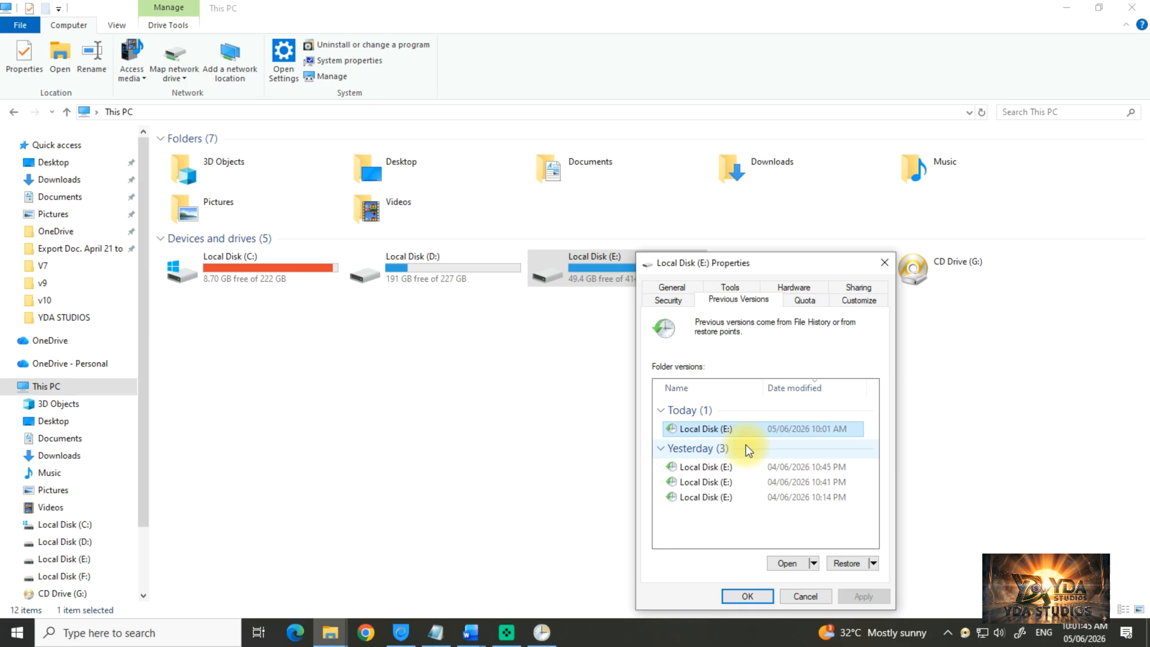
{"action": "left_click_drag", "start_coordinate": [797, 264], "coordinate": [747, 188]}
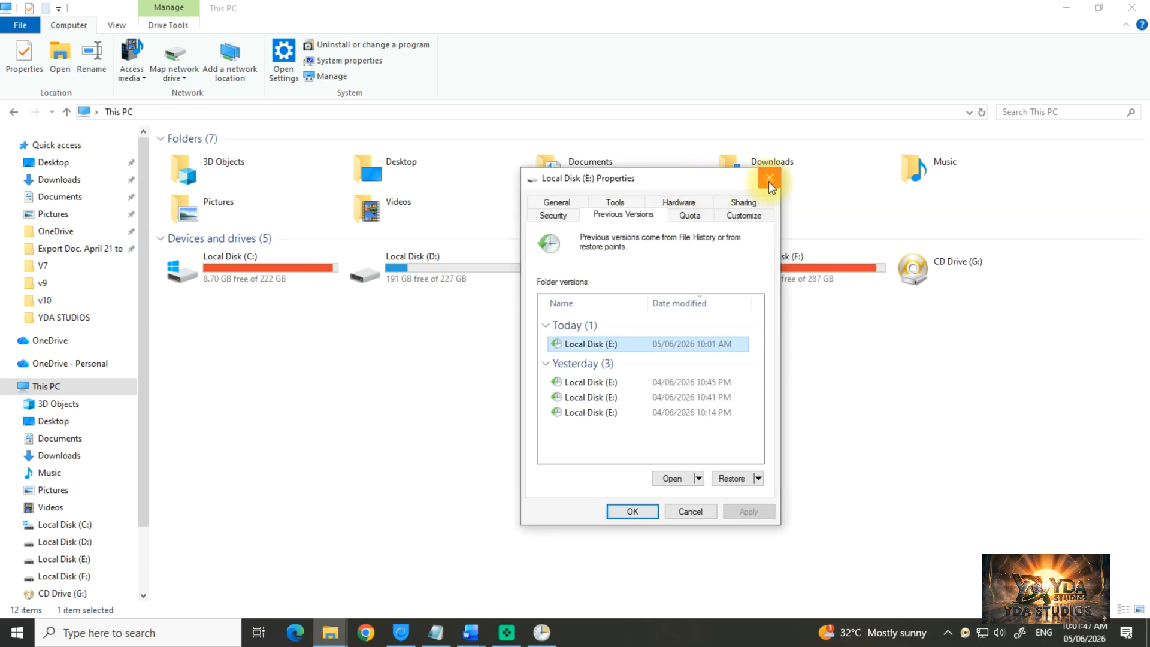
{"action": "left_click", "coordinate": [770, 179]}
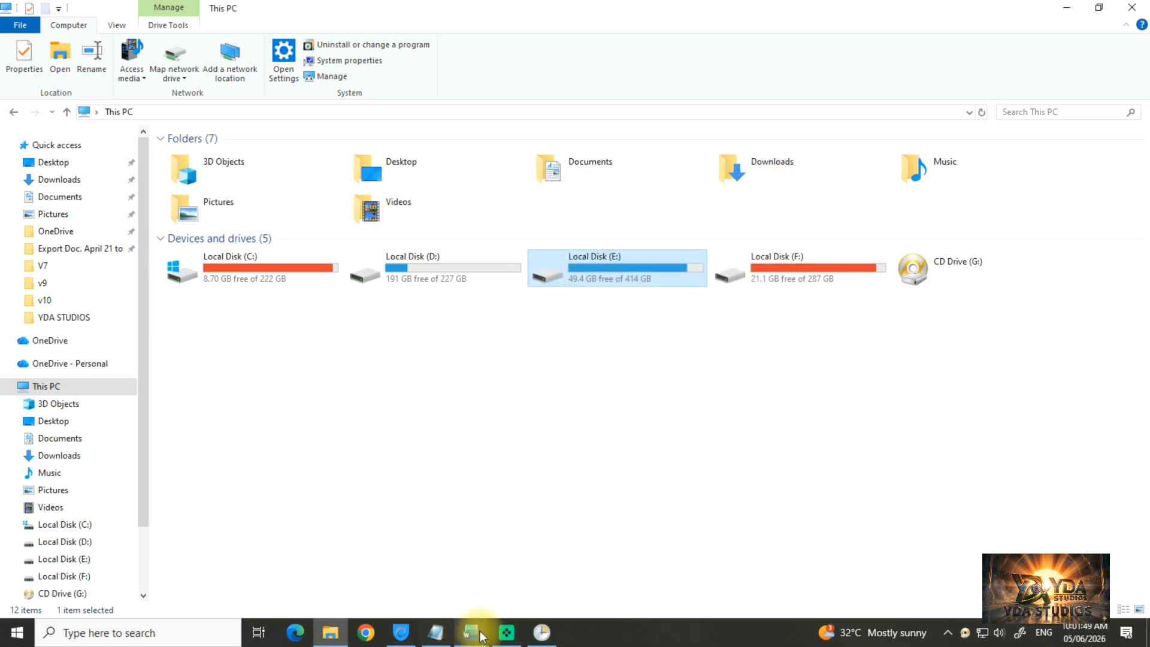
Step: Switch to Document2 in Word and add the text "FOR EXAMPLE IF YOUR ANY FILE DELETED" below the drive protection note
{"action": "mouse_move", "coordinate": [469, 638]}
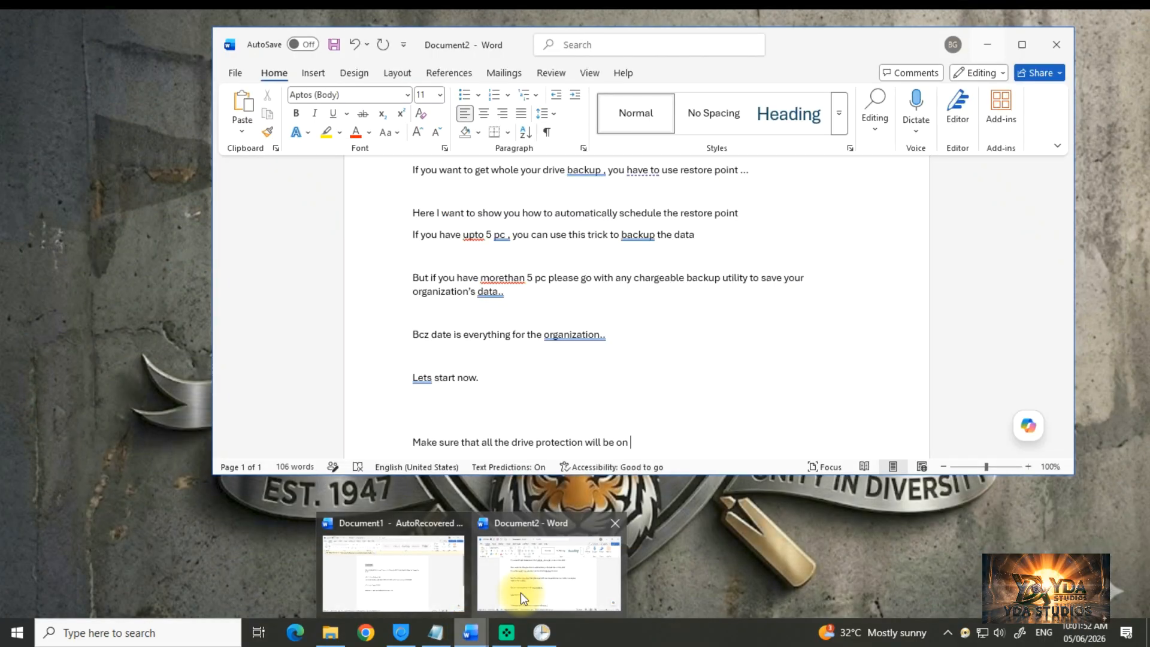
{"action": "left_click", "coordinate": [520, 591]}
{"action": "scroll", "coordinate": [570, 256], "scroll_direction": "down", "scroll_amount": 3}
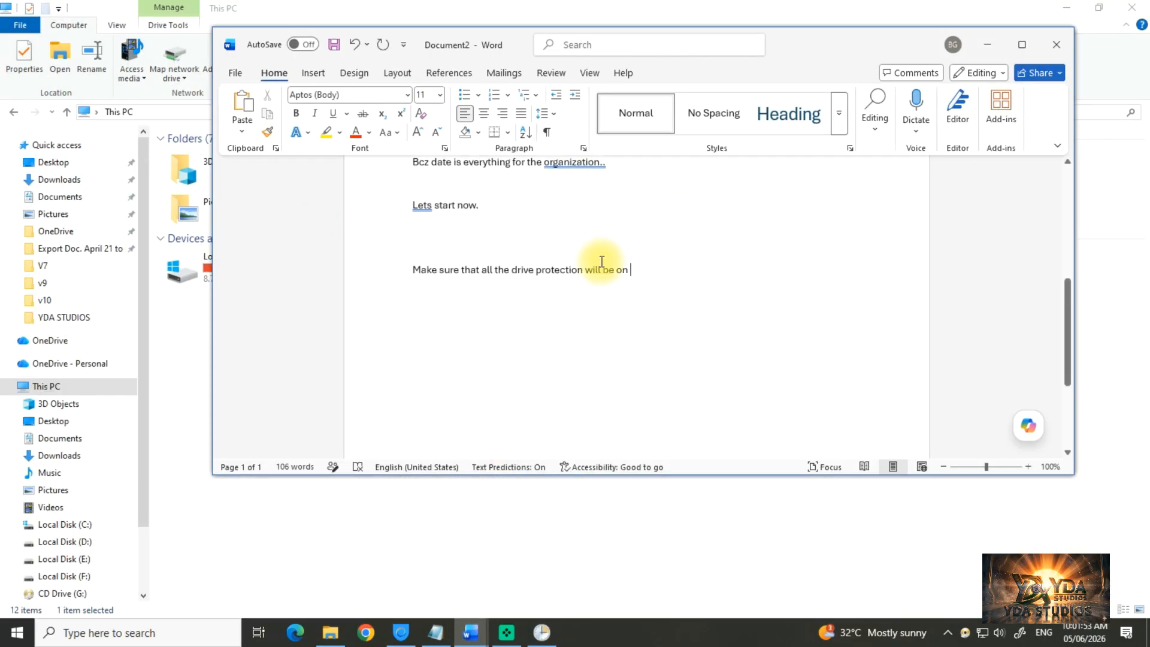
{"action": "scroll", "coordinate": [602, 262], "scroll_direction": "up", "scroll_amount": 1}
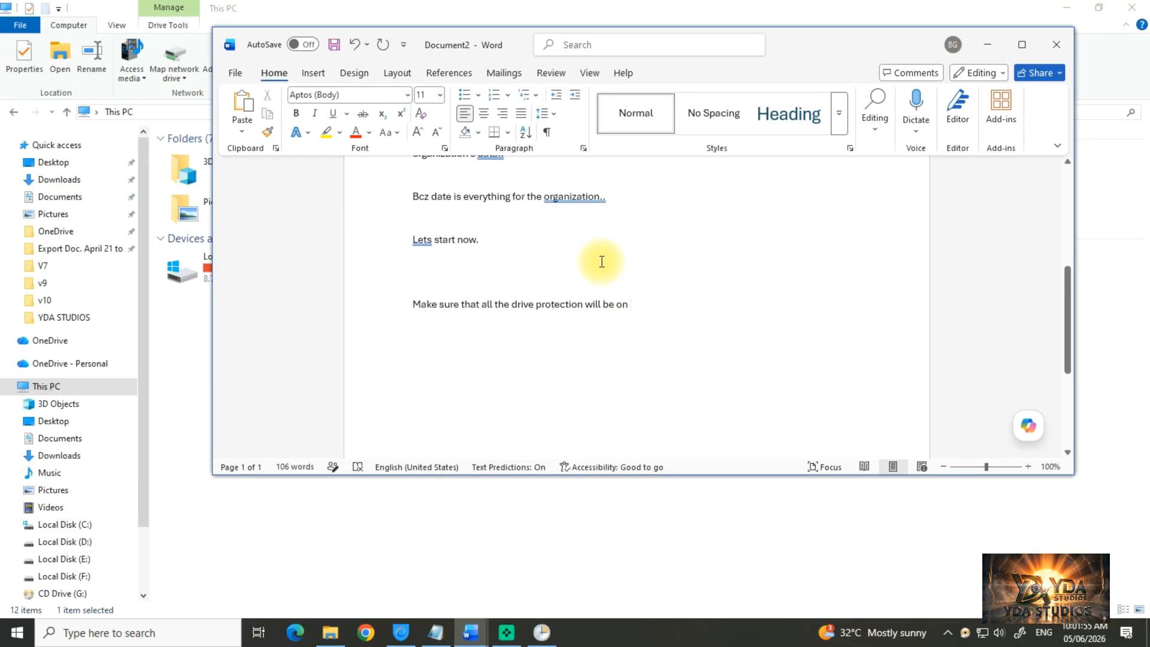
{"action": "key", "text": "Return"}
{"action": "type", "text": "FOR"}
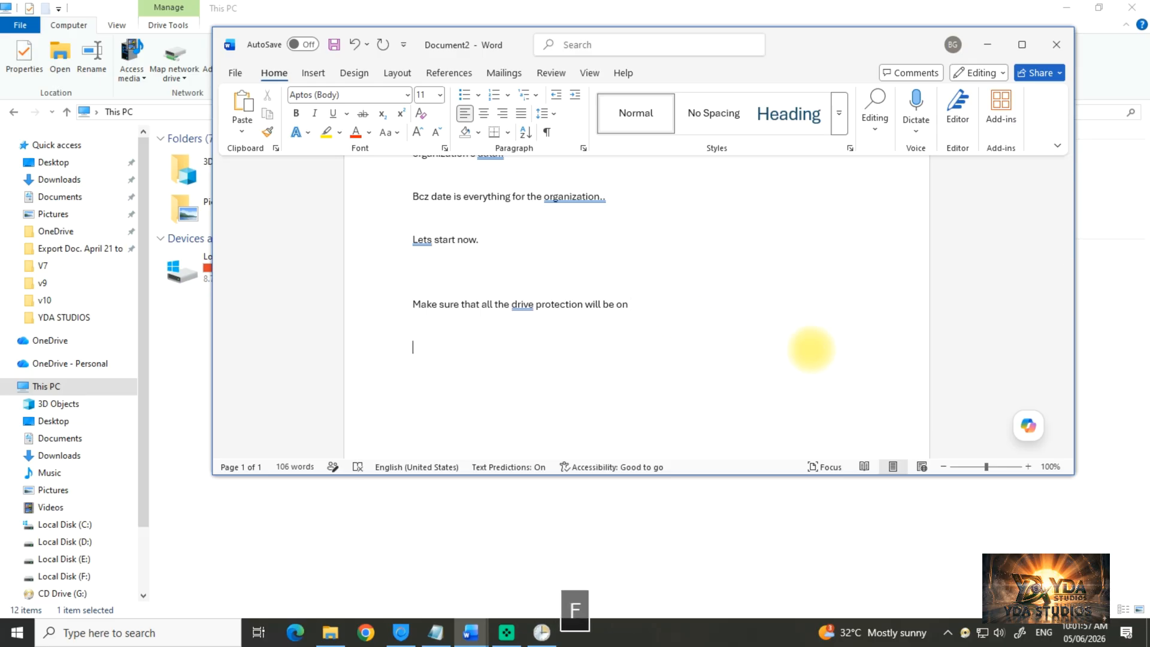
{"action": "type", "text": " EXAMPLE IF YOUR ANY"}
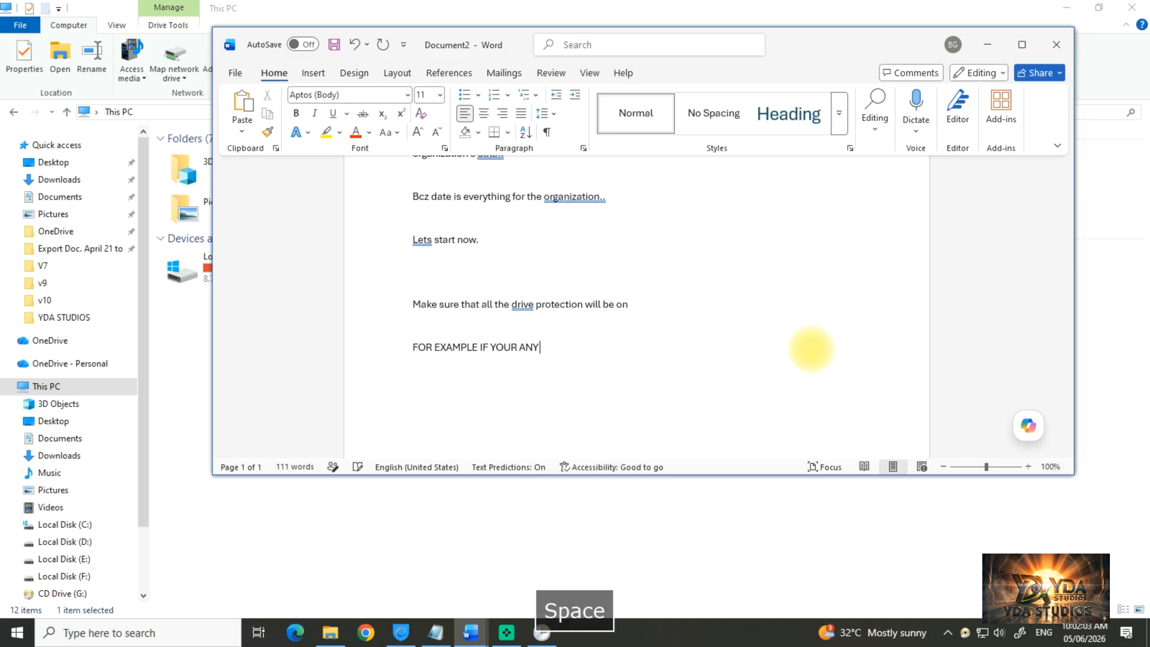
{"action": "type", "text": " FILE DE"}
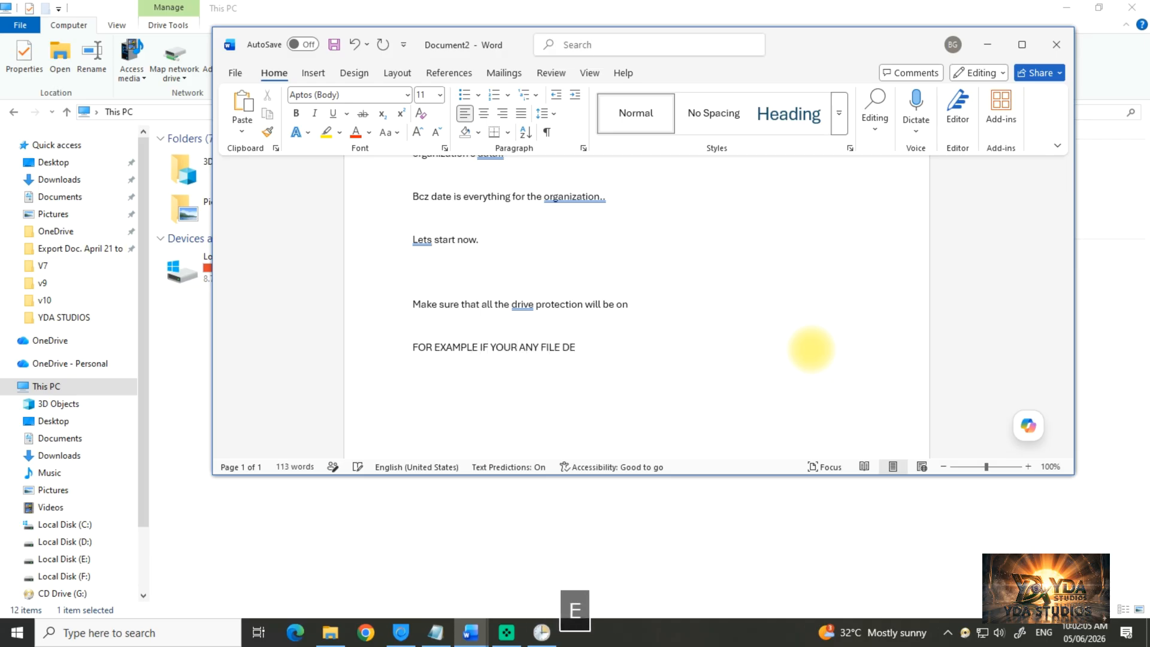
{"action": "key", "text": "BackSpace"}
{"action": "key", "text": "BackSpace"}
{"action": "type", "text": "DELETED "}
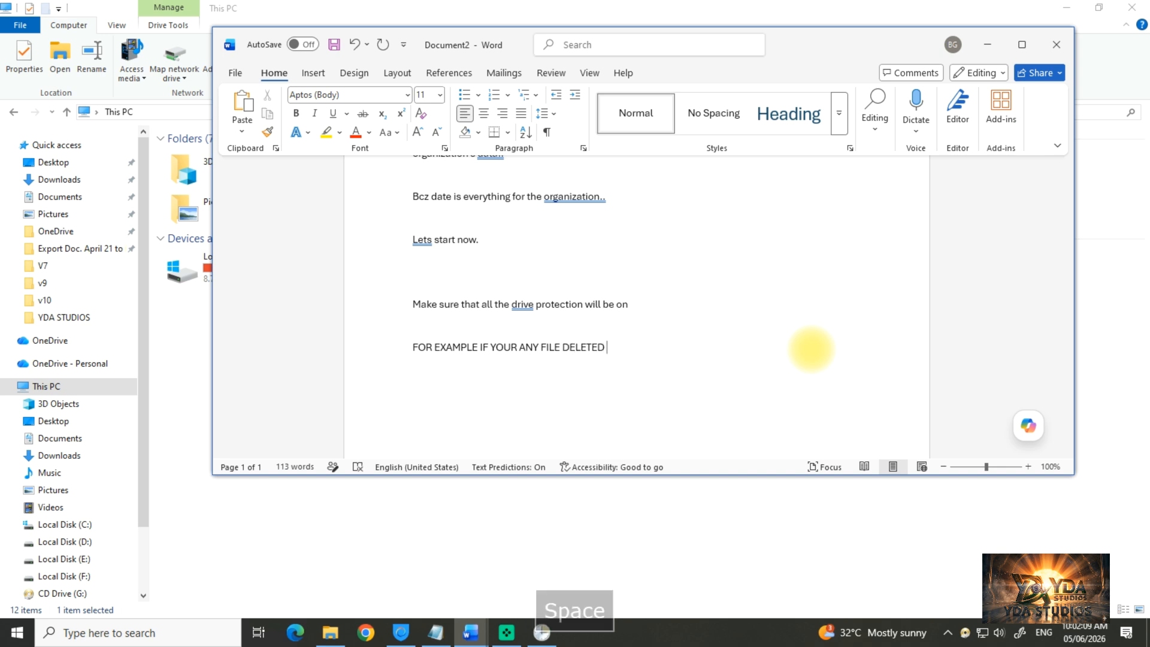
Step: Continue the example sentence after "DELETED" in Document2 with the text "YOU CAN EASYLY RECOVER"
{"action": "type", "text": "B"}
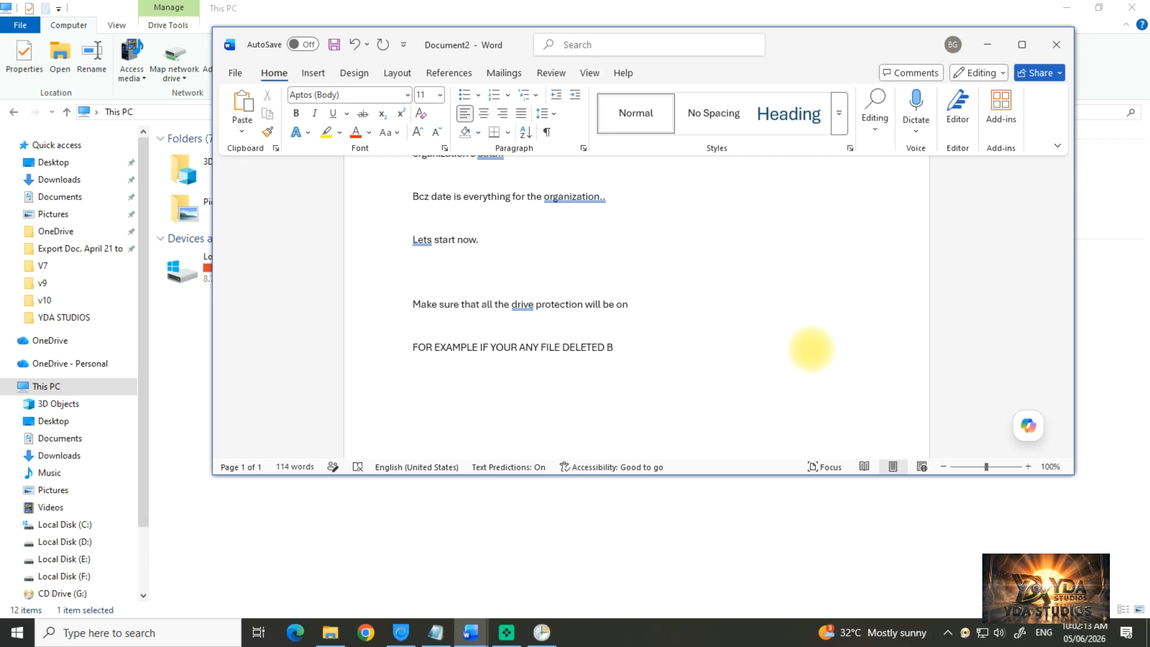
{"action": "key", "text": "BackSpace"}
{"action": "type", "text": "YOU CA N"}
{"action": "key", "text": "BackSpace"}
{"action": "key", "text": "BackSpace"}
{"action": "type", "text": "N "}
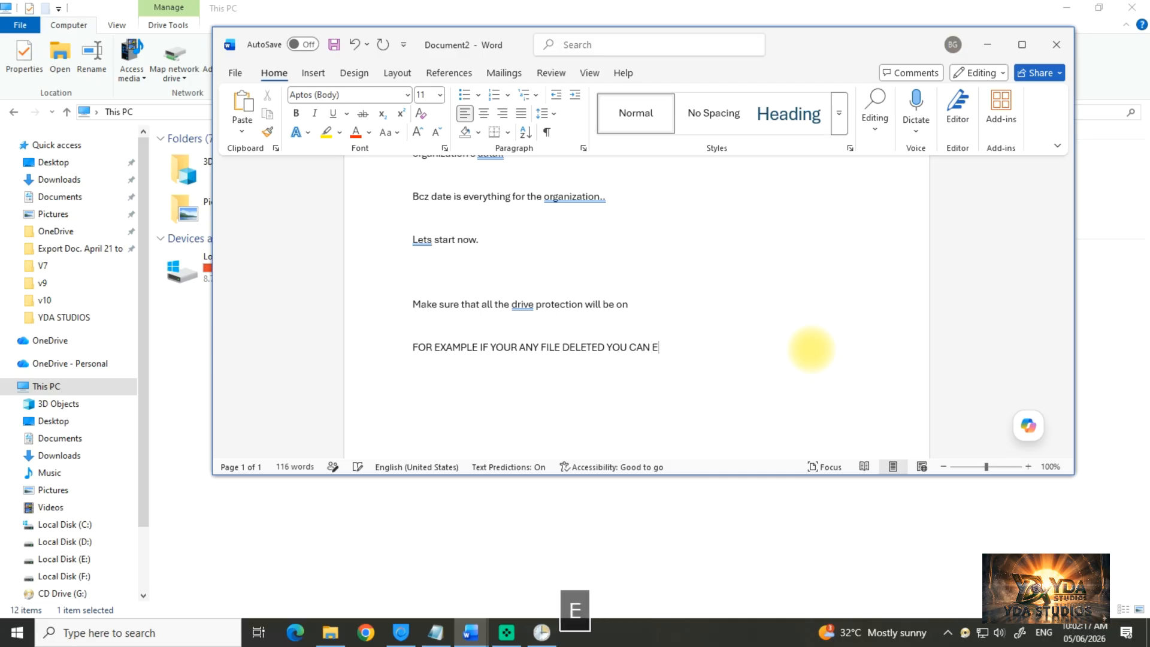
{"action": "type", "text": "EASYLY RECOVERY"}
{"action": "key", "text": "BackSpace"}
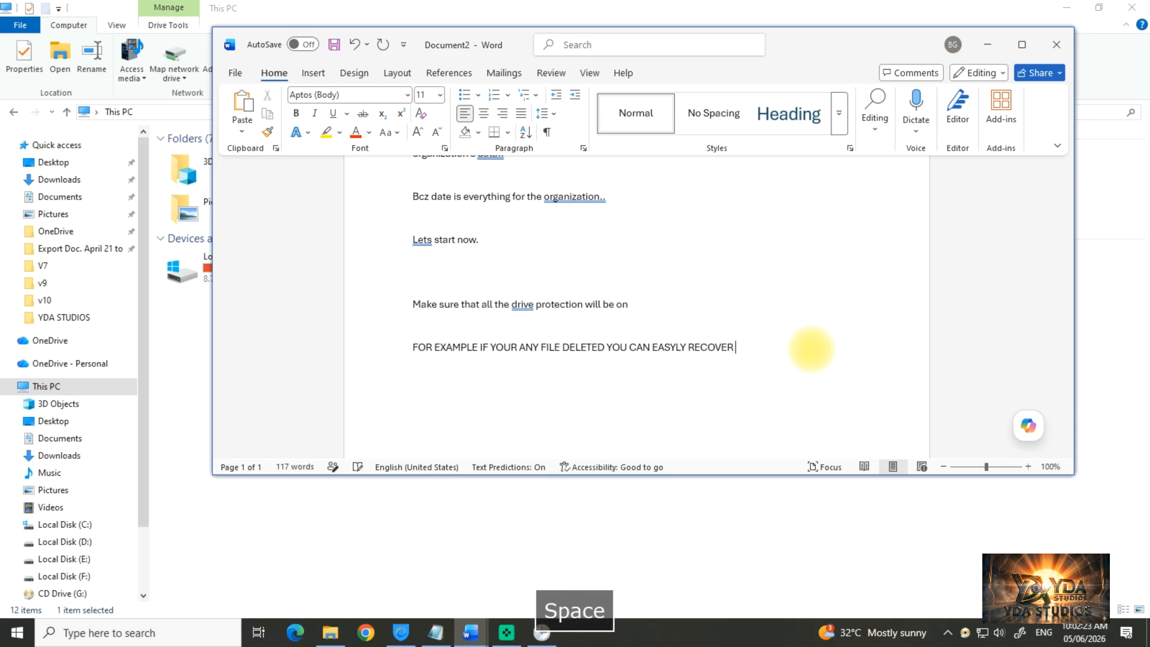
Step: Finish the sentence with "IF SHEDULER RUNS PROPERLY.." and add "LETS SEE" as a new paragraph below it
{"action": "type", "text": "IF "}
{"action": "type", "text": "S"}
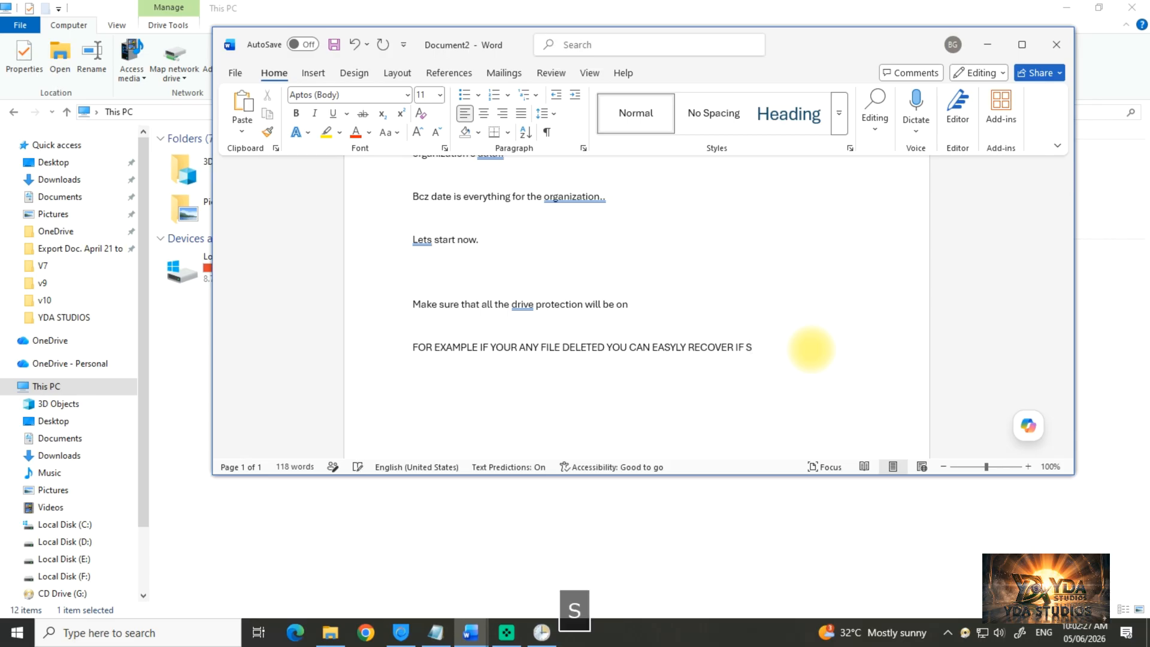
{"action": "type", "text": "HEDU"}
{"action": "type", "text": "U"}
{"action": "type", "text": "LER RUN"}
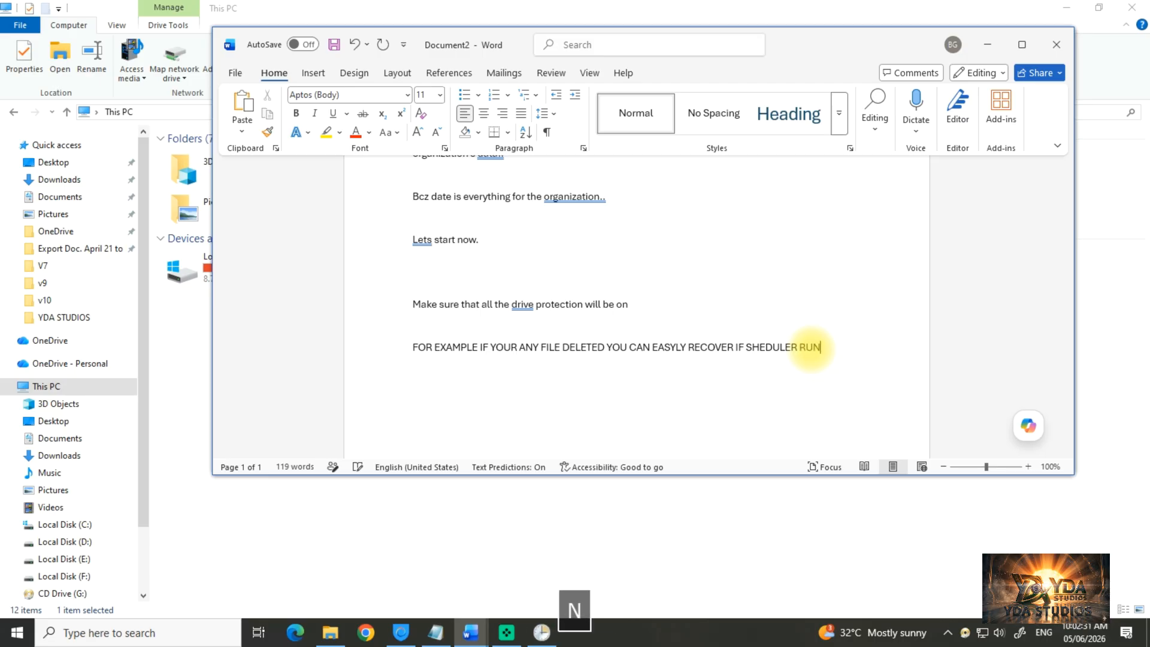
{"action": "type", "text": "S PROPERL"}
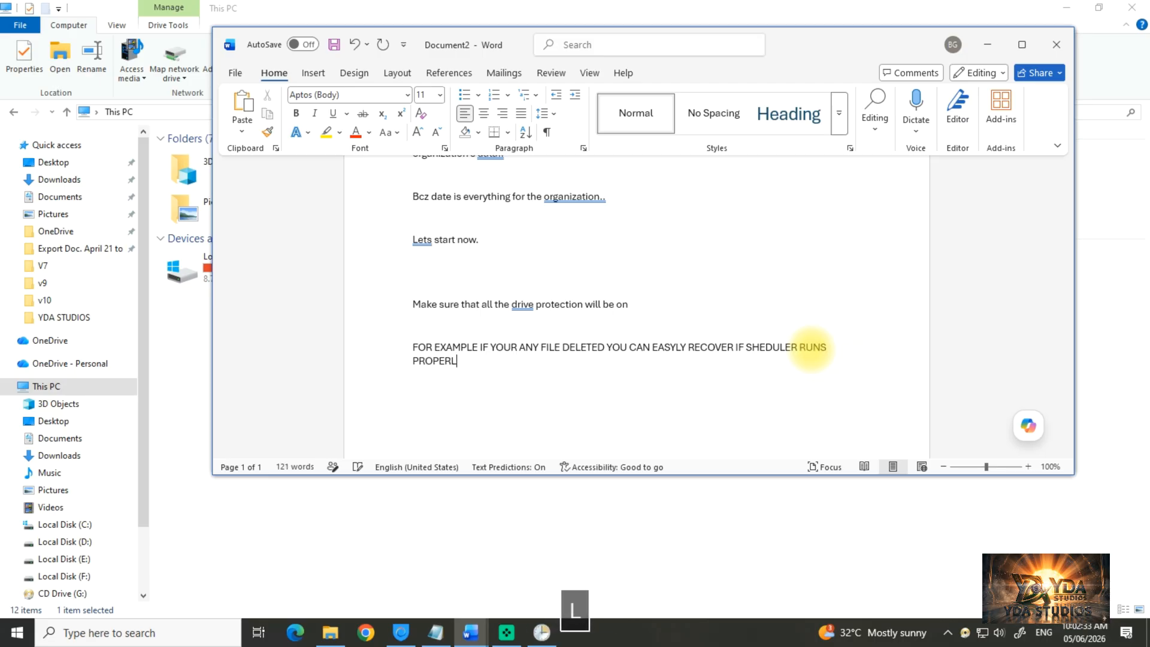
{"action": "type", "text": "Y.."}
{"action": "key", "text": "Return"}
{"action": "type", "text": "LETS SE"}
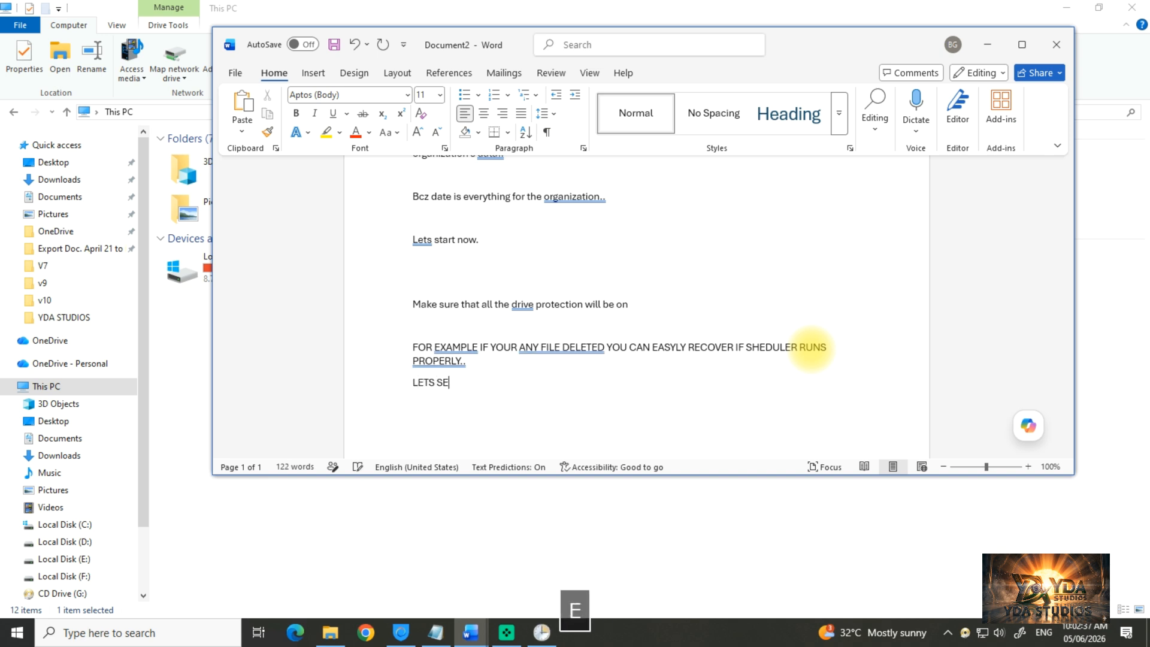
{"action": "type", "text": "E"}
{"action": "key", "text": "Return"}
Step: Switch to File Explorer, open Local Disk (D:), and delete the file "office 2024.r ar"
{"action": "left_click", "coordinate": [128, 347]}
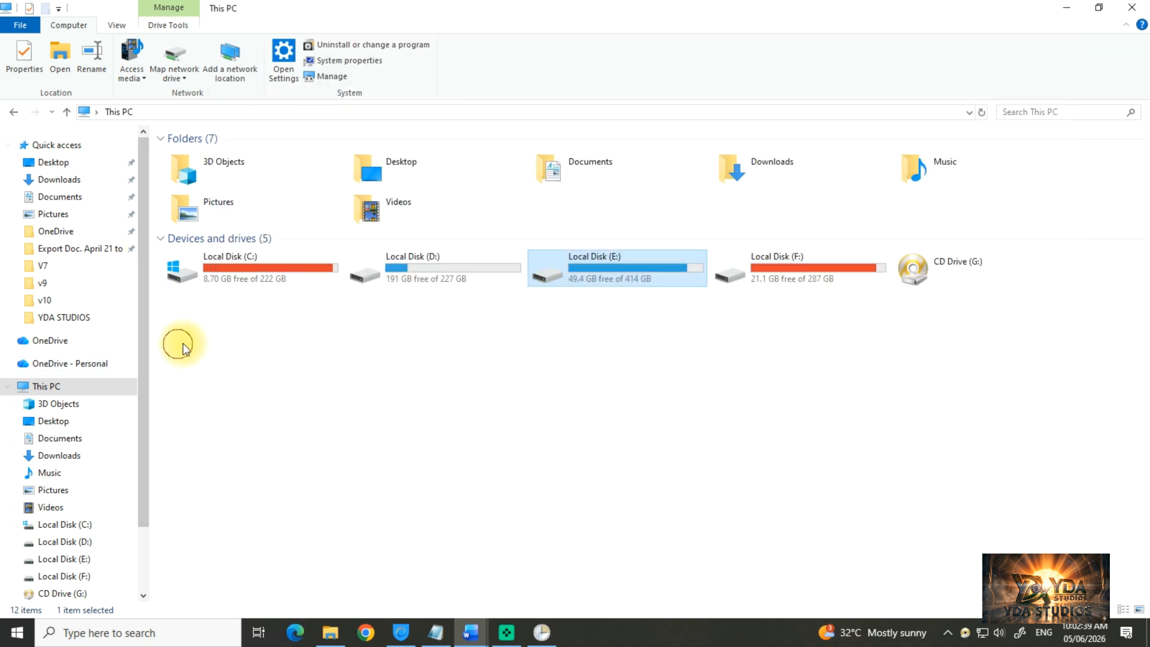
{"action": "left_click", "coordinate": [455, 278]}
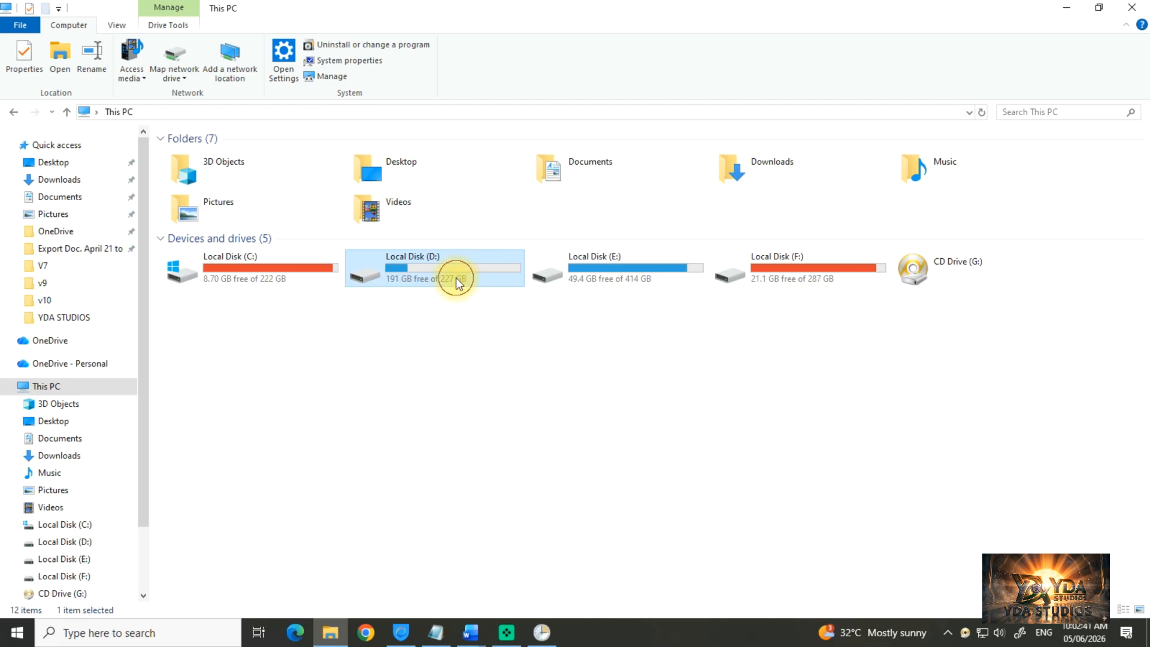
{"action": "double_click", "coordinate": [455, 278]}
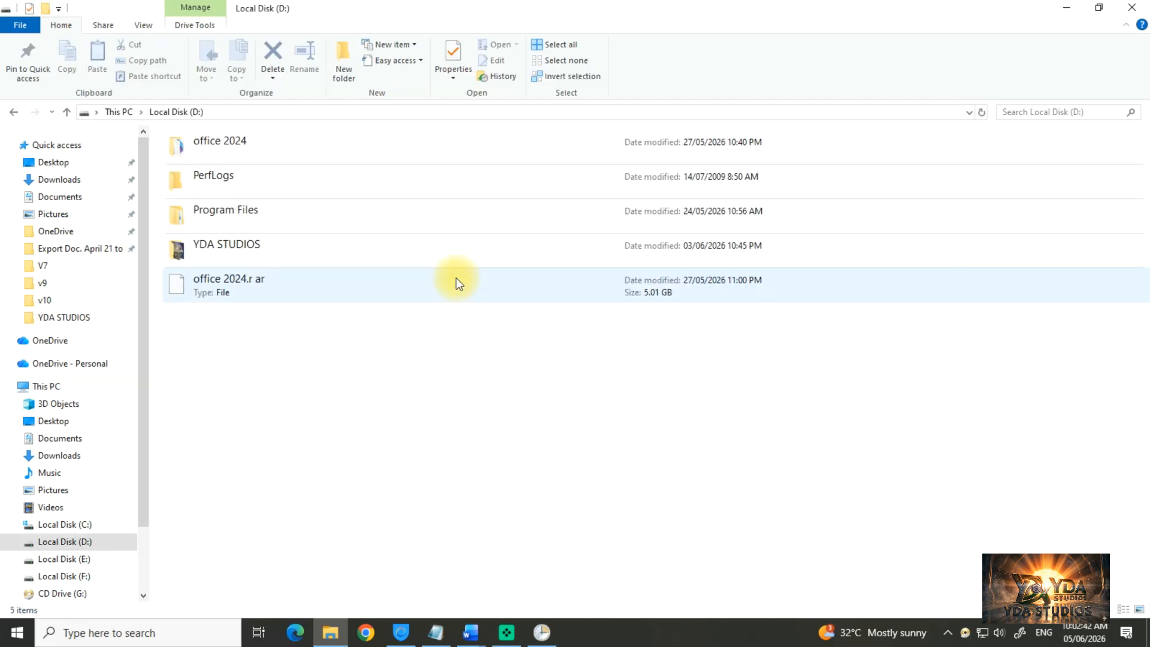
{"action": "left_click", "coordinate": [258, 294]}
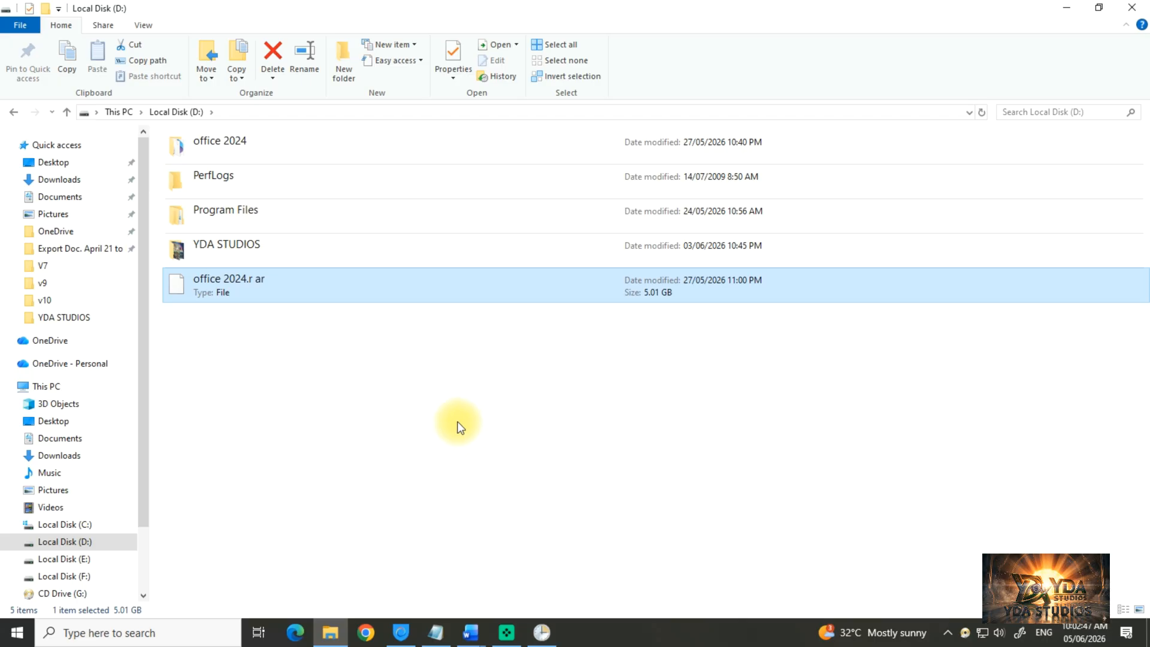
{"action": "right_click", "coordinate": [211, 269]}
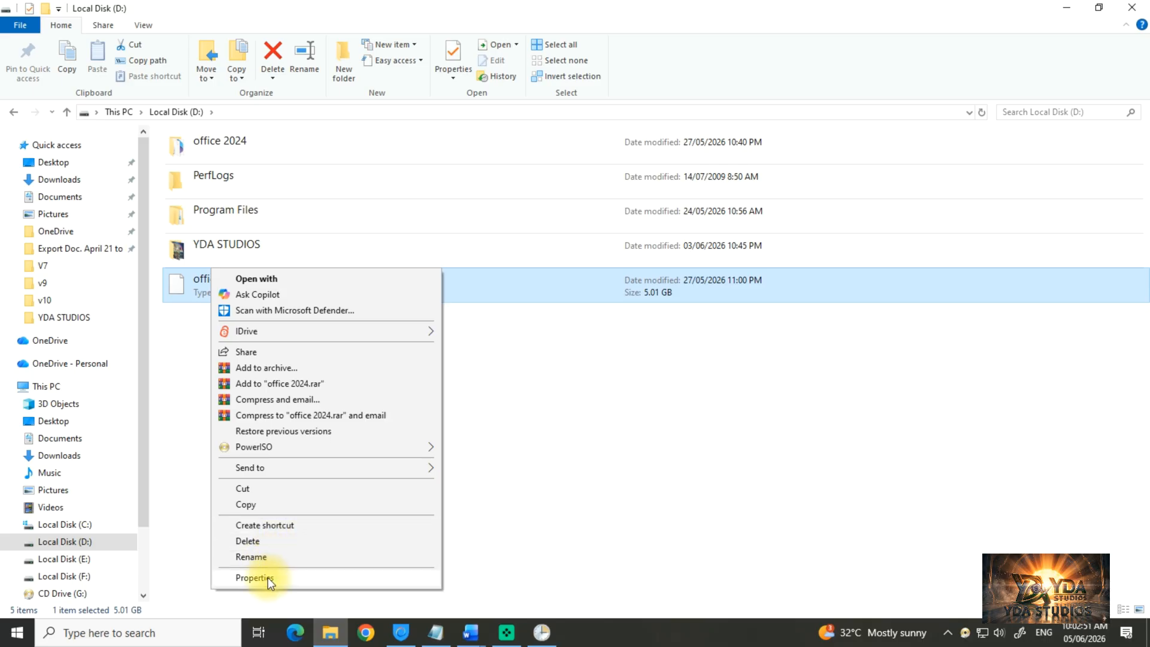
{"action": "left_click", "coordinate": [258, 541]}
{"action": "left_click", "coordinate": [286, 222]}
Step: Open the 05/06/2026 10:01 AM previous version of Local Disk (D:) from the drive's properties
{"action": "right_click", "coordinate": [446, 368]}
{"action": "left_click", "coordinate": [494, 546]}
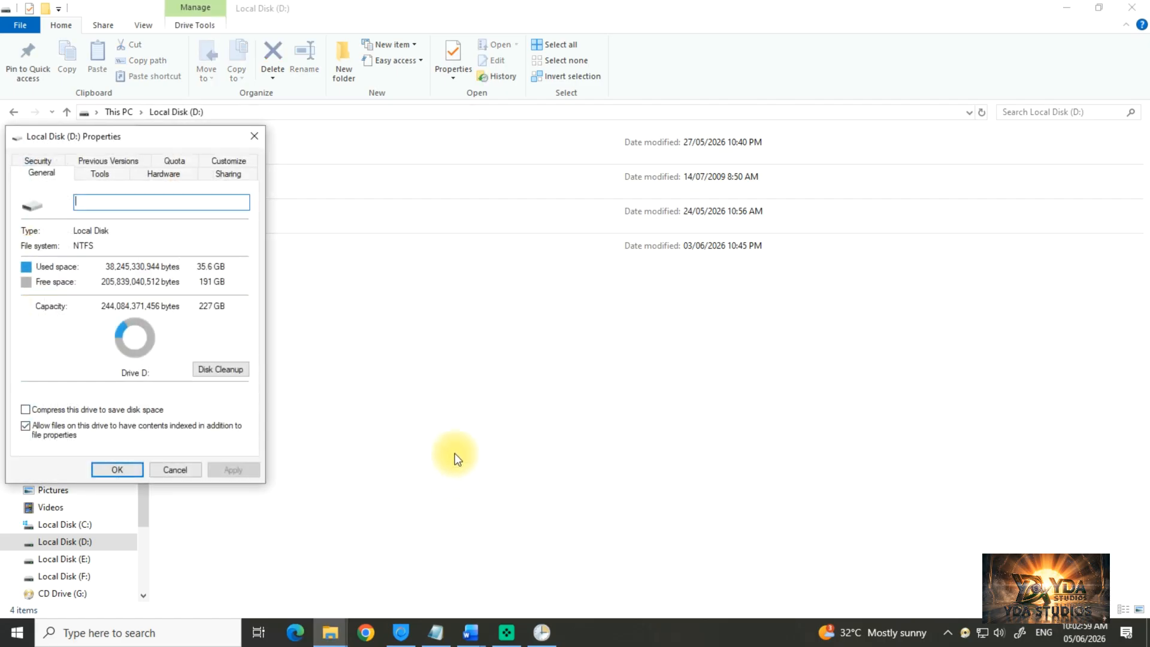
{"action": "left_click", "coordinate": [114, 160]}
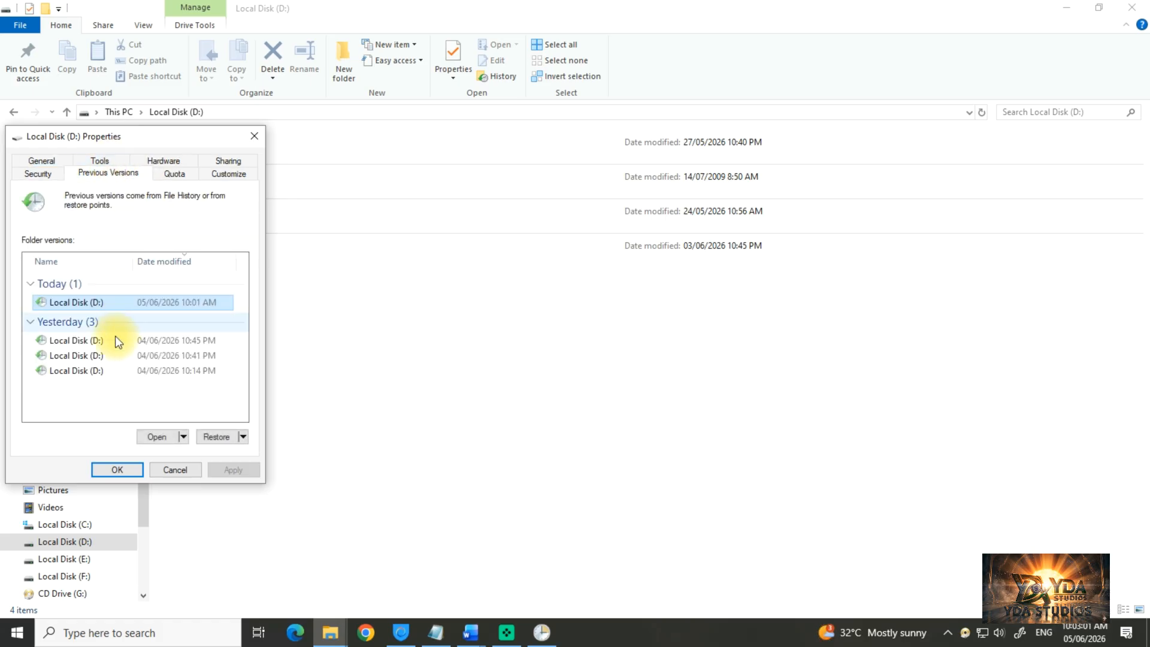
{"action": "left_click", "coordinate": [85, 324]}
{"action": "left_click", "coordinate": [157, 436]}
{"action": "left_click", "coordinate": [129, 303]}
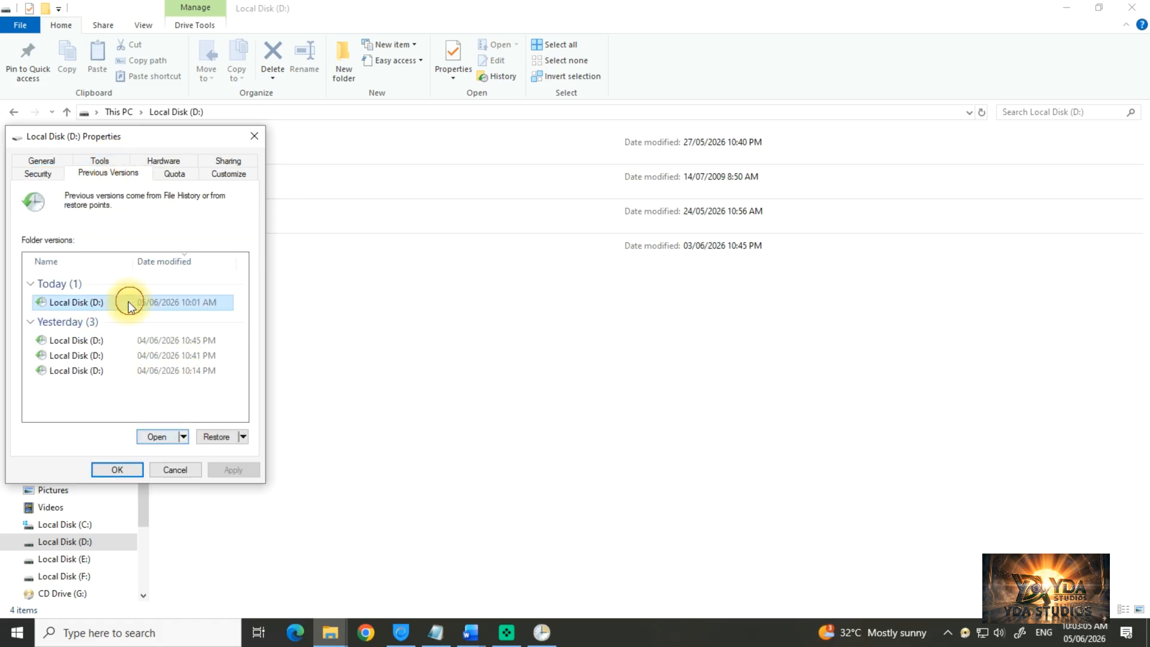
{"action": "left_click", "coordinate": [175, 435]}
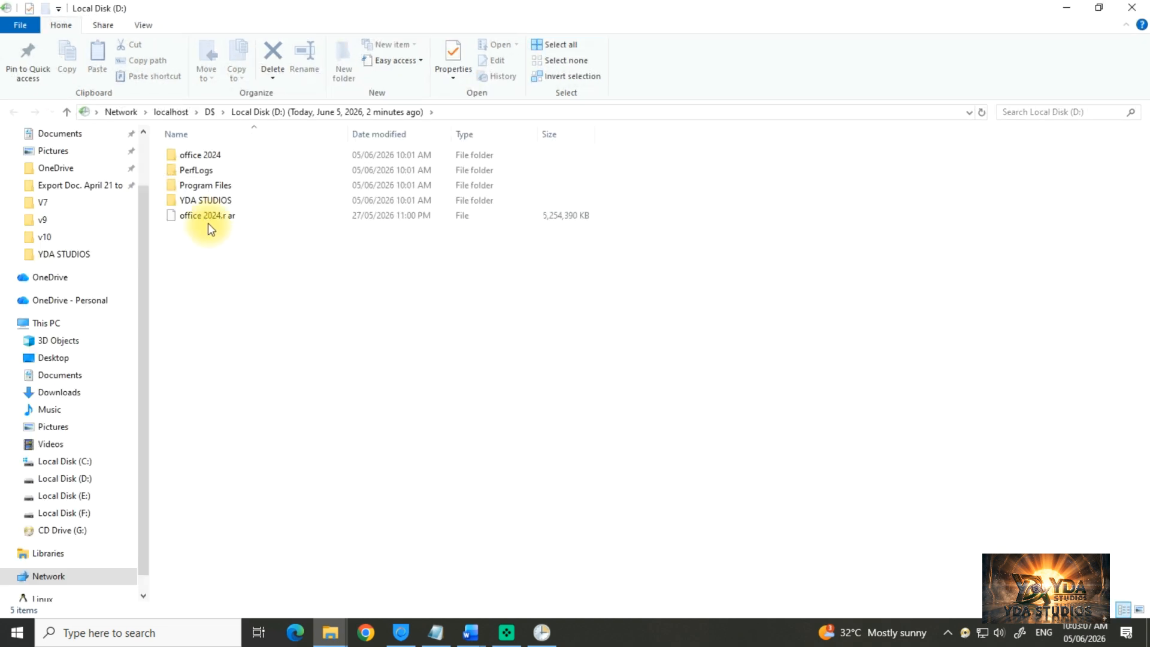
Step: Copy "office 2024.r ar" from the previous version and paste it into the current Local Disk (D:), granting administrator permission
{"action": "left_click", "coordinate": [205, 216]}
{"action": "right_click", "coordinate": [205, 216]}
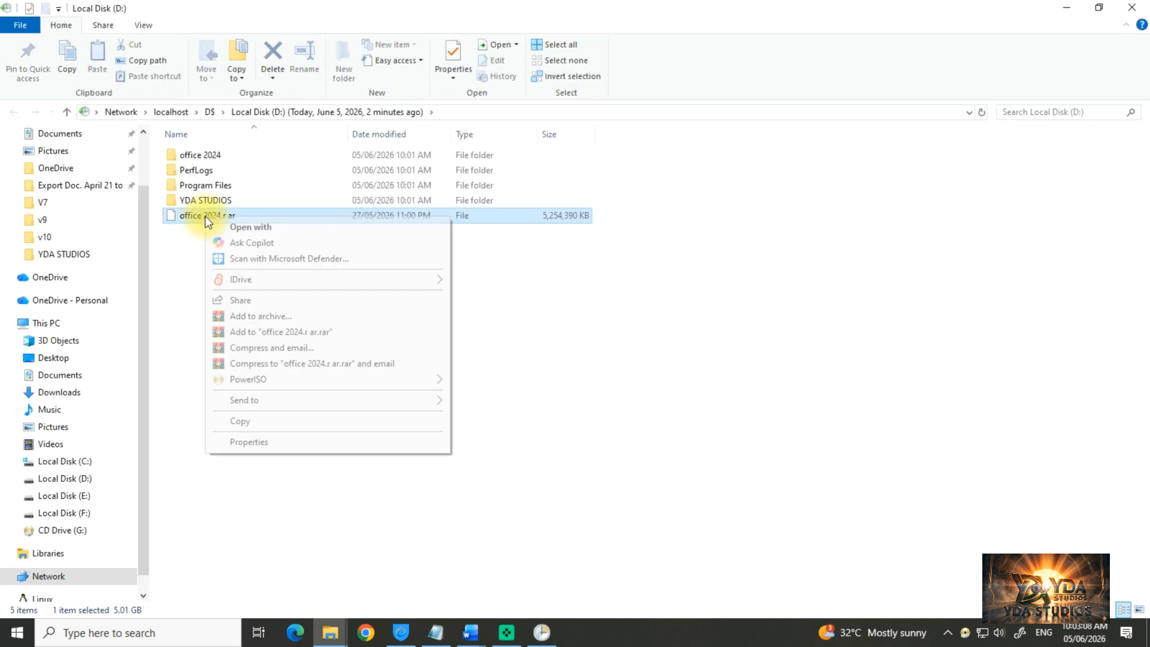
{"action": "left_click", "coordinate": [247, 426]}
{"action": "left_click", "coordinate": [85, 479]}
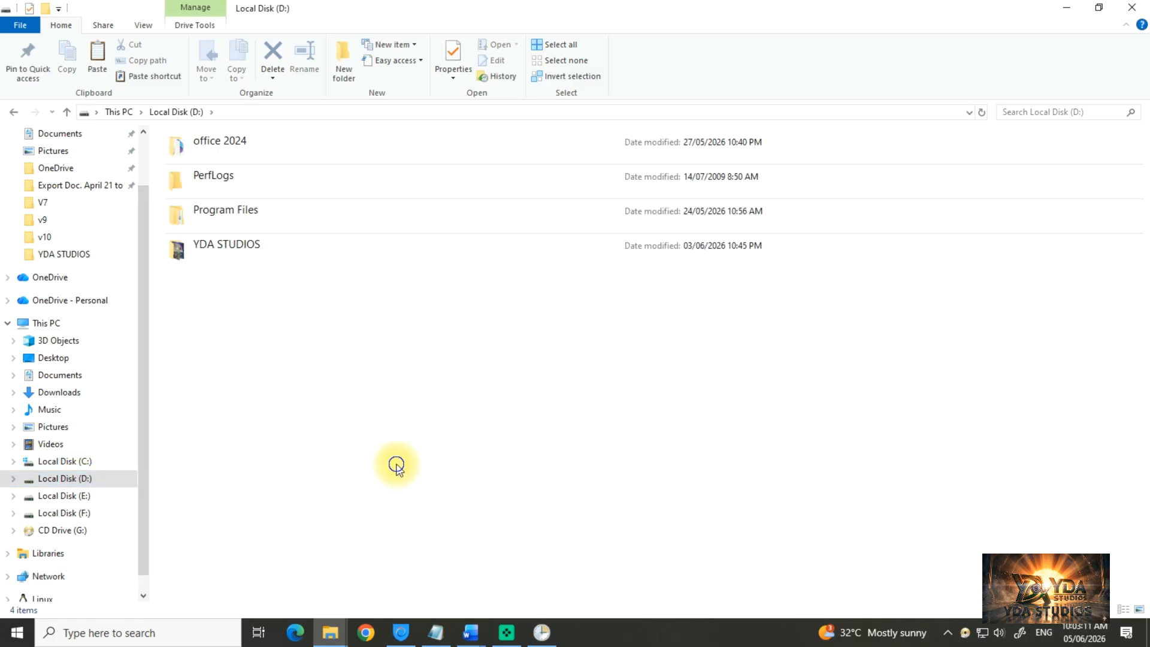
{"action": "right_click", "coordinate": [405, 461]}
{"action": "left_click", "coordinate": [433, 373]}
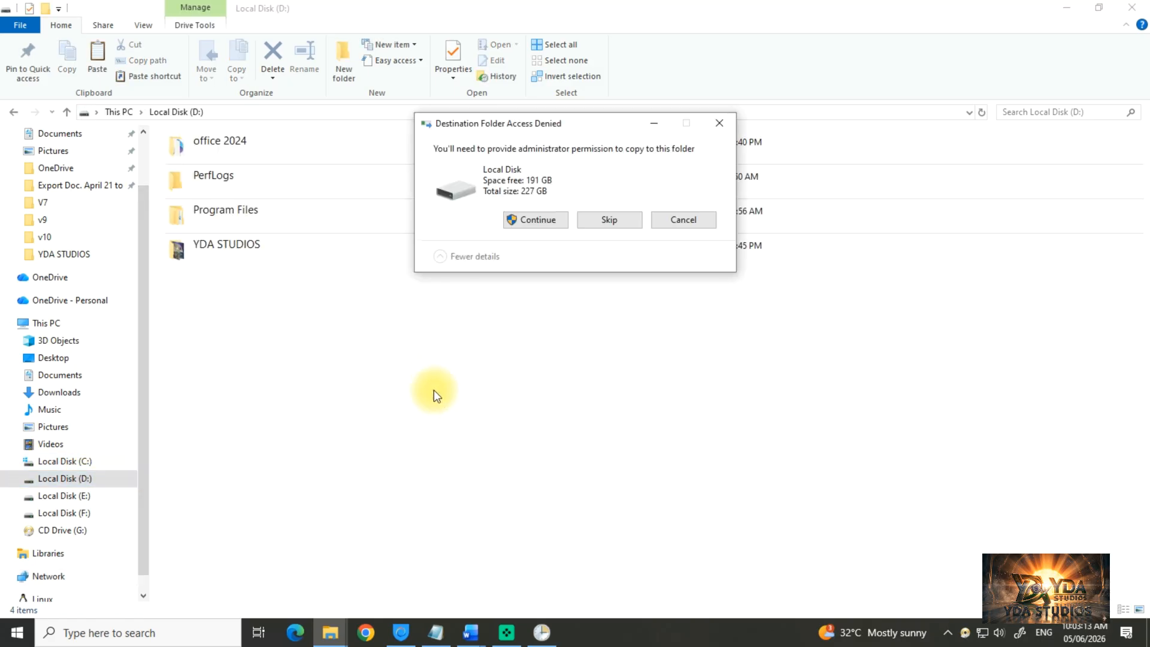
{"action": "left_click", "coordinate": [538, 220]}
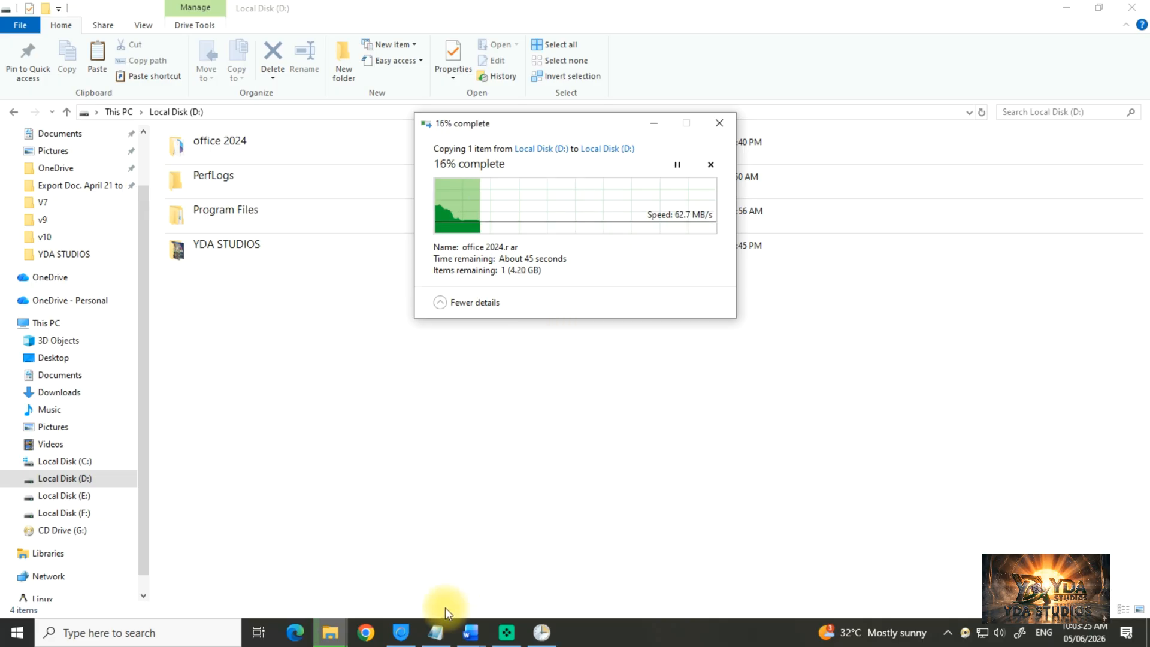
Step: Monitor the copying of "office 2024.r ar" to Local Disk (D:) until it finishes, refreshing the folder view
{"action": "mouse_move", "coordinate": [438, 639]}
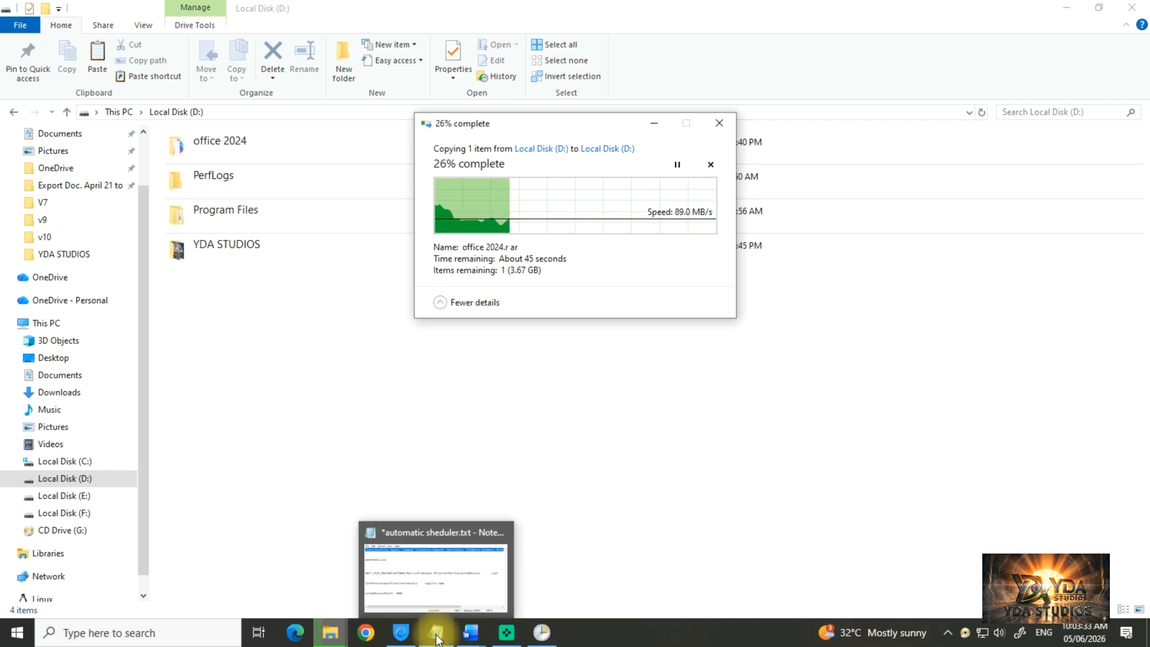
{"action": "left_click", "coordinate": [438, 638]}
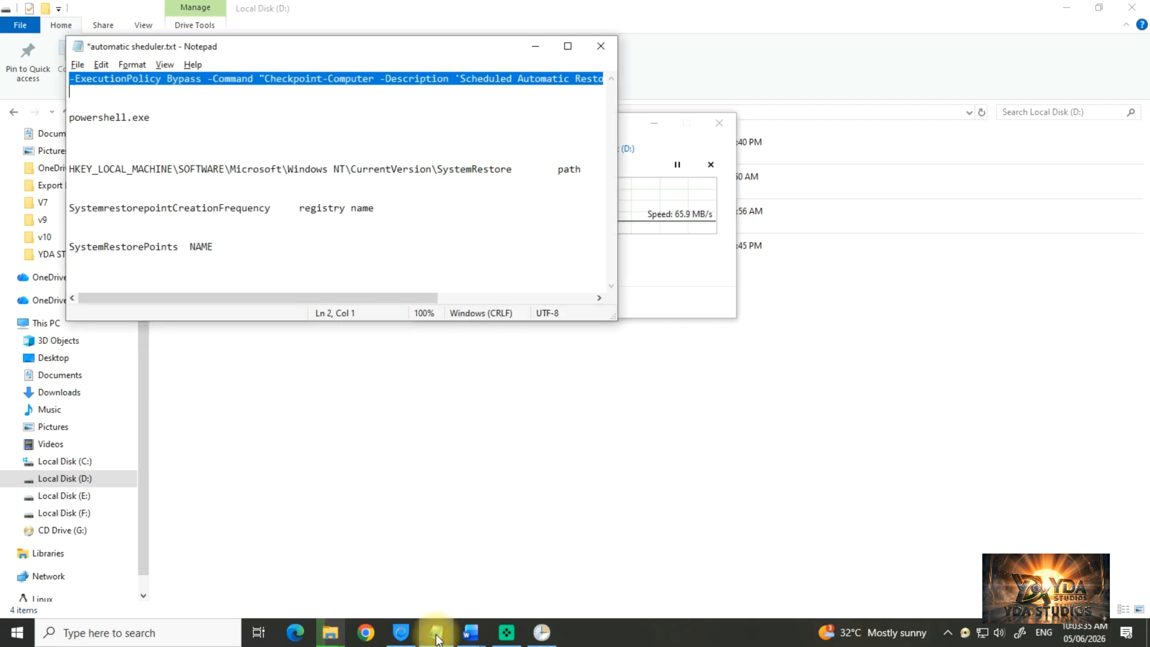
{"action": "left_click", "coordinate": [471, 632]}
{"action": "left_click", "coordinate": [754, 370]}
{"action": "right_click", "coordinate": [502, 475]}
{"action": "left_click", "coordinate": [559, 342]}
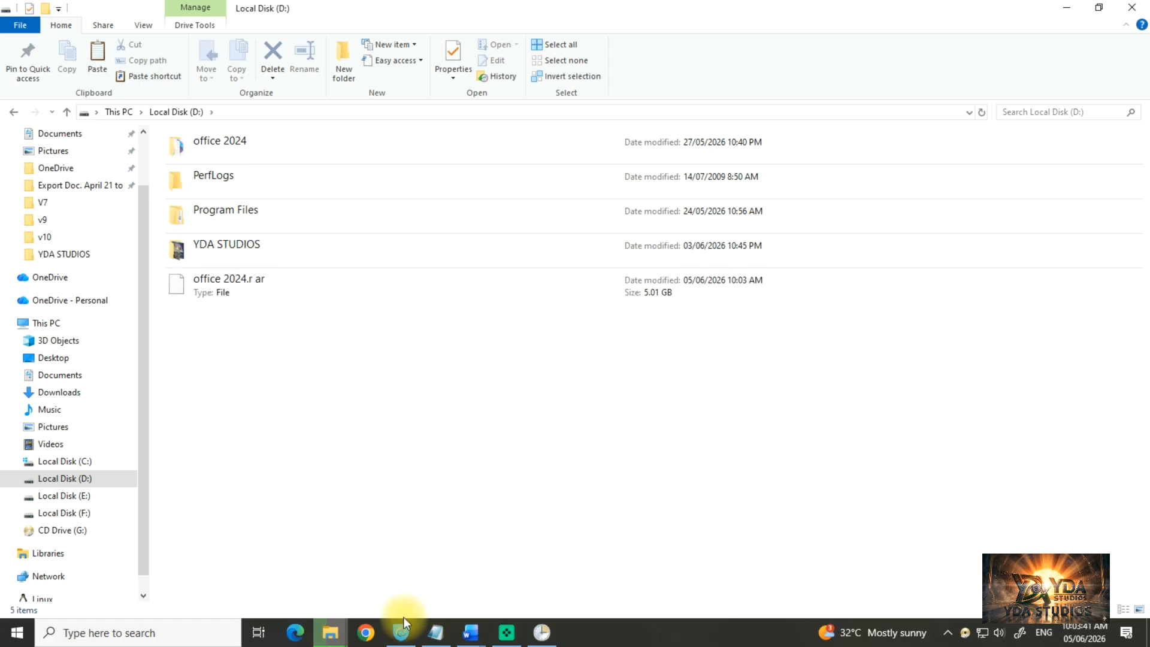
{"action": "mouse_move", "coordinate": [334, 638]}
{"action": "left_click", "coordinate": [514, 579]}
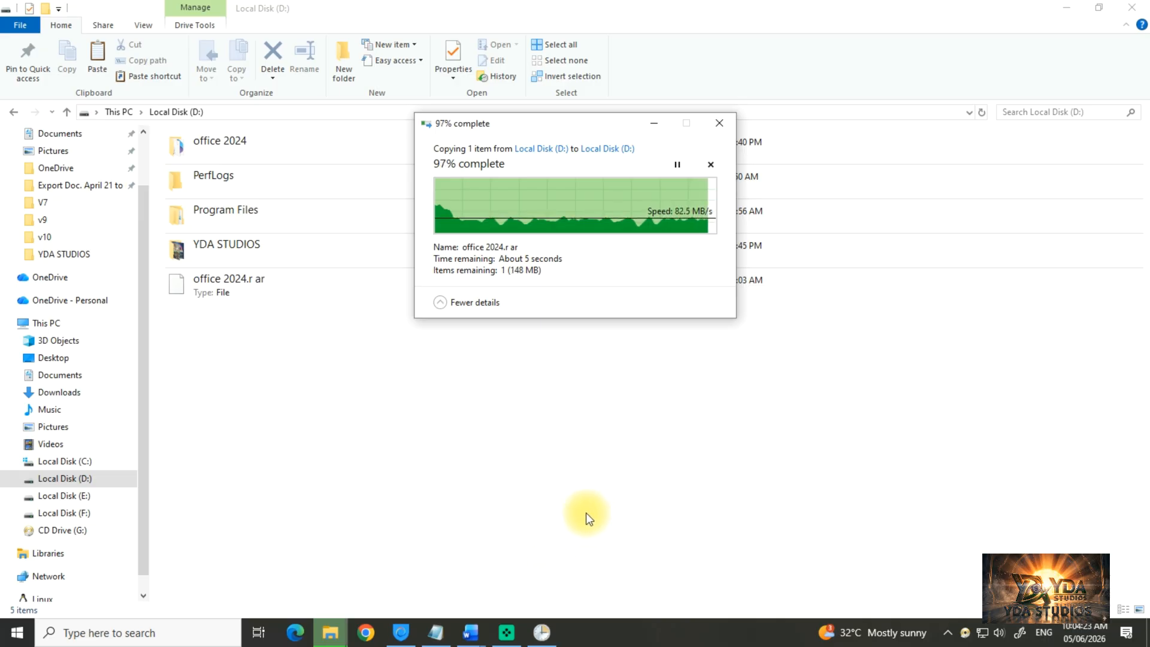
{"action": "left_click", "coordinate": [413, 406]}
{"action": "right_click", "coordinate": [469, 406]}
{"action": "left_click", "coordinate": [504, 459]}
Step: Switch to Document2 in Word and add "THIS CONSEPT IS VERY UNIQ TO YOUR DATA PROTECTION" below "LETS SEE"
{"action": "mouse_move", "coordinate": [482, 630]}
{"action": "left_click", "coordinate": [585, 584]}
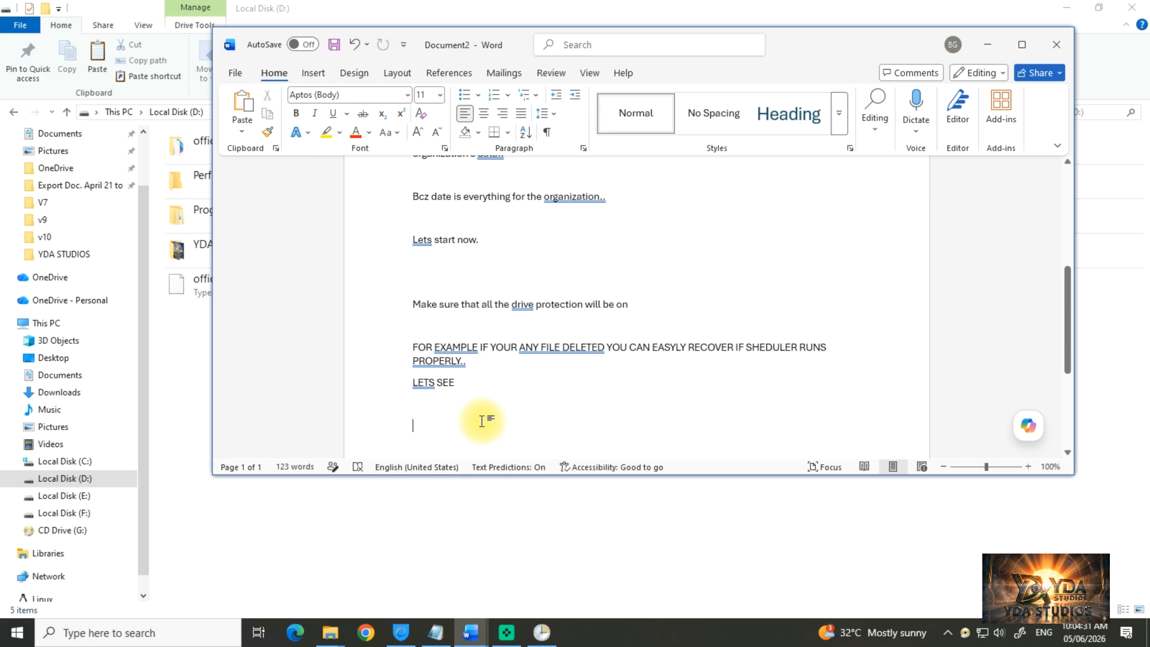
{"action": "left_click", "coordinate": [482, 421]}
{"action": "type", "text": "THIS CONSE"}
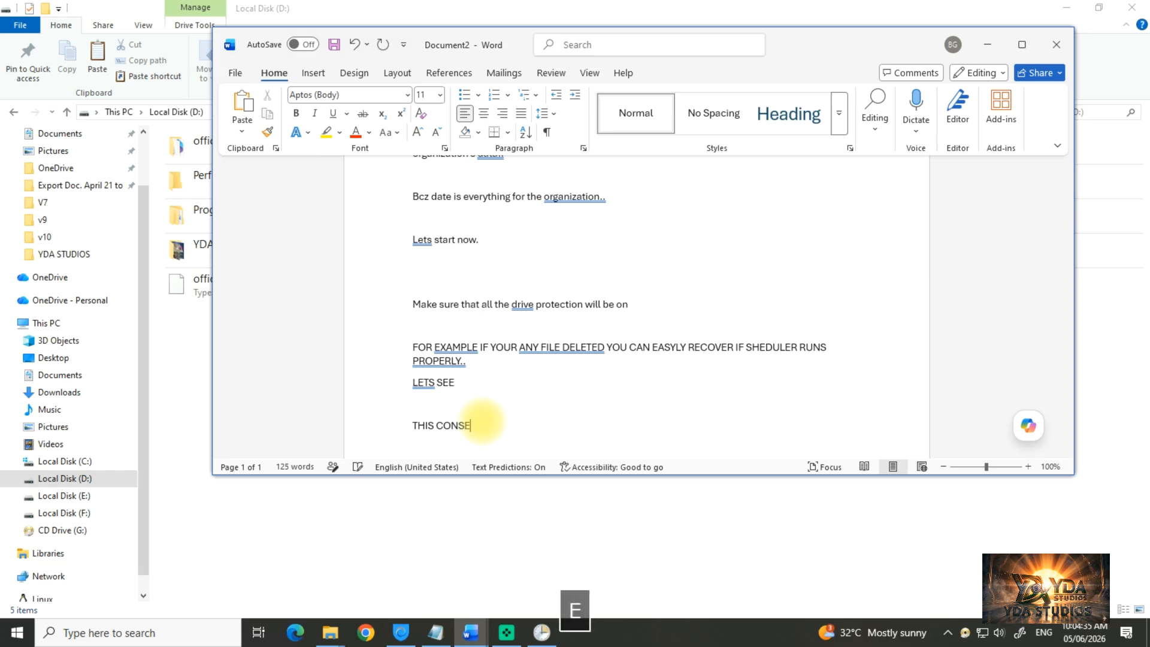
{"action": "type", "text": "PT IS VERY"}
{"action": "type", "text": " V"}
{"action": "key", "text": "BackSpace"}
{"action": "type", "text": "UNIQ TO "}
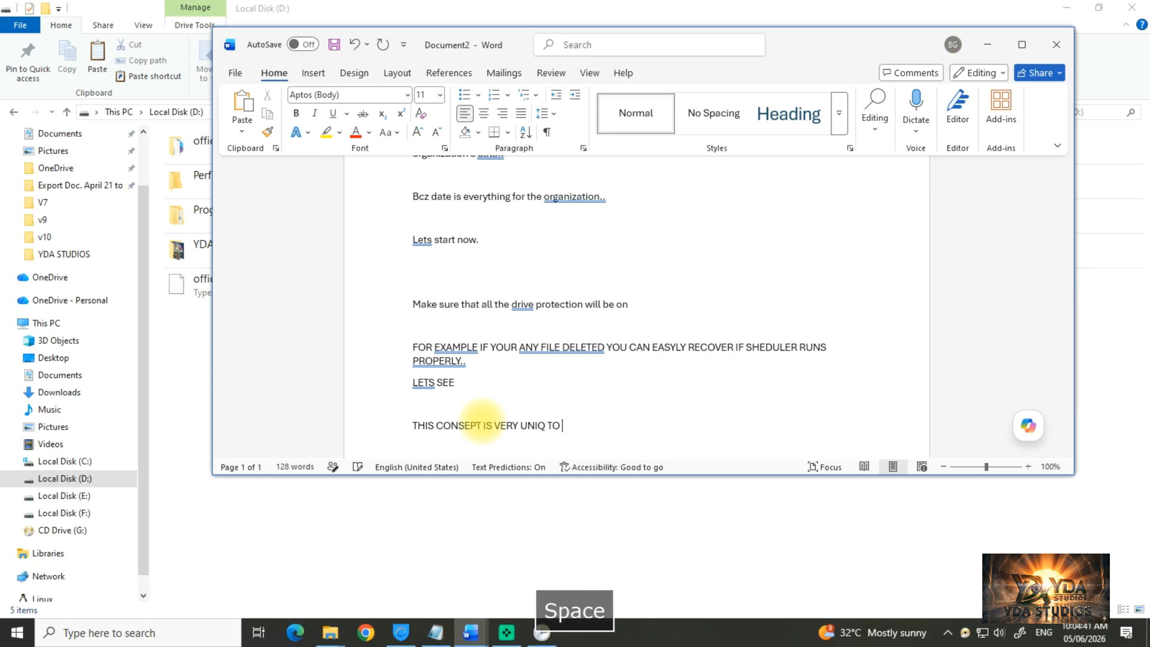
{"action": "type", "text": "YOUR DATA P"}
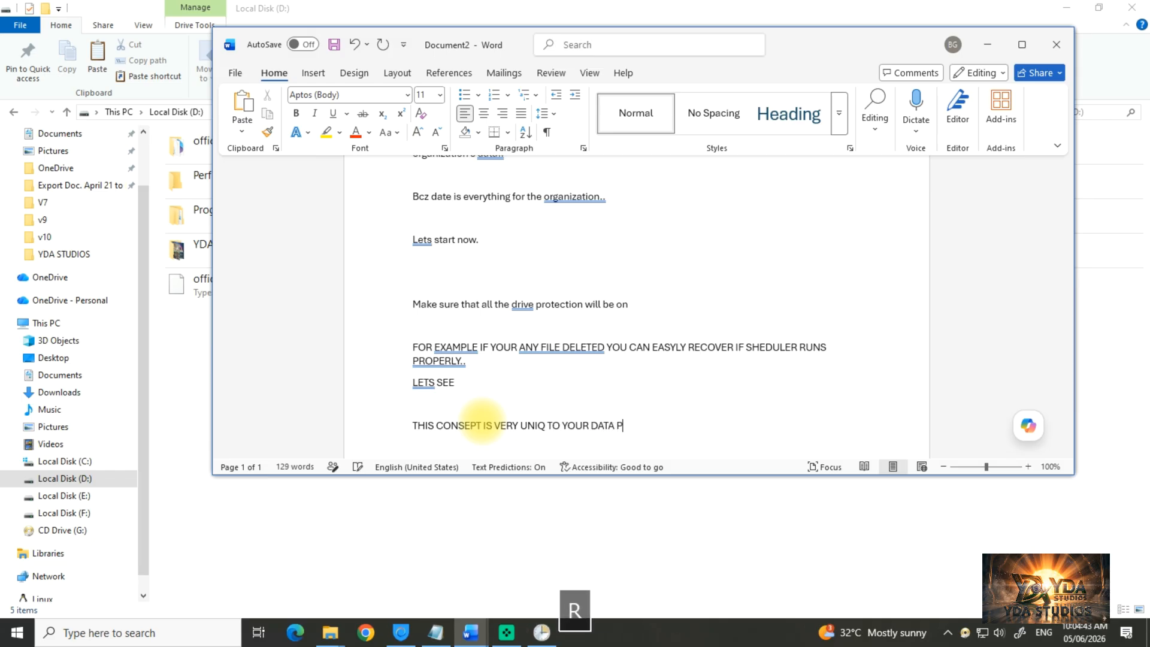
{"action": "type", "text": "ROTECTION"}
{"action": "key", "text": "Return"}
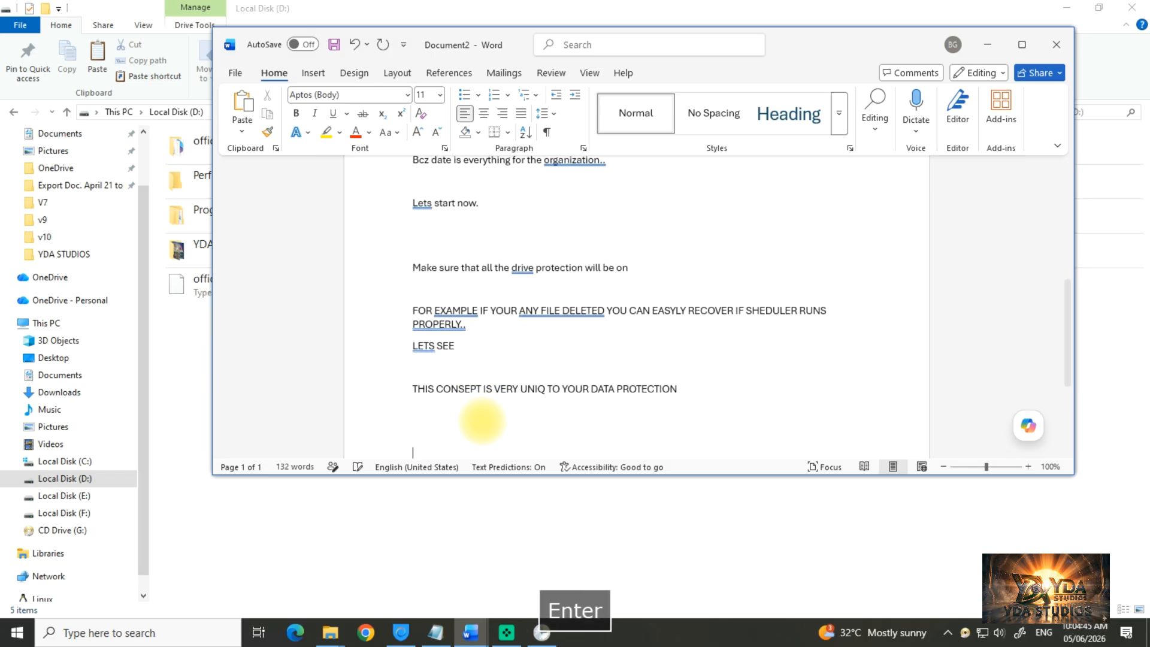
Step: Add the closing line "PLEASE SUBSCRIBE THE CHANNEL" below the data protection sentence and start a new paragraph
{"action": "type", "text": "PLE"}
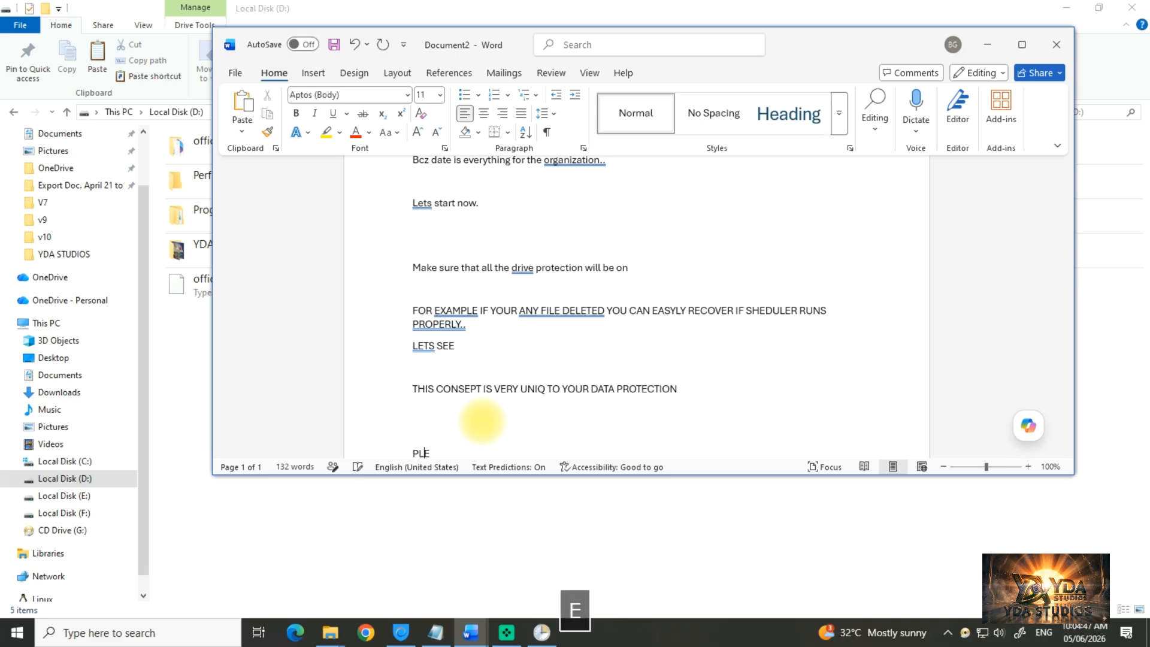
{"action": "type", "text": "ASE SUBSCRIBE THE CHANNEL"}
{"action": "key", "text": "Return"}
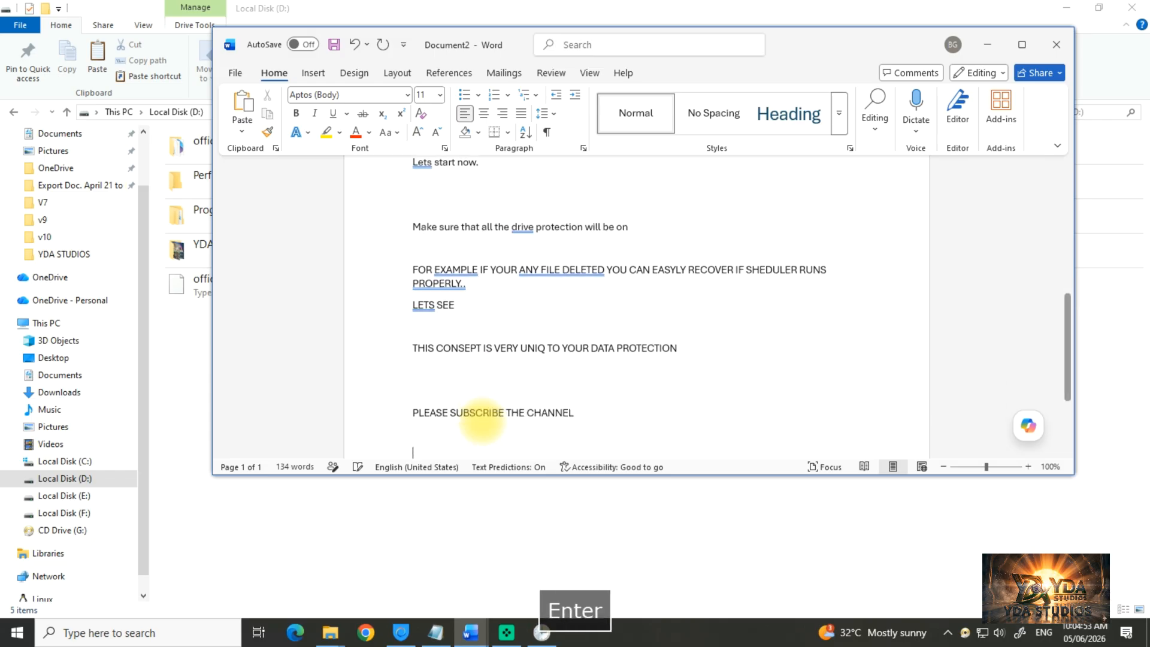